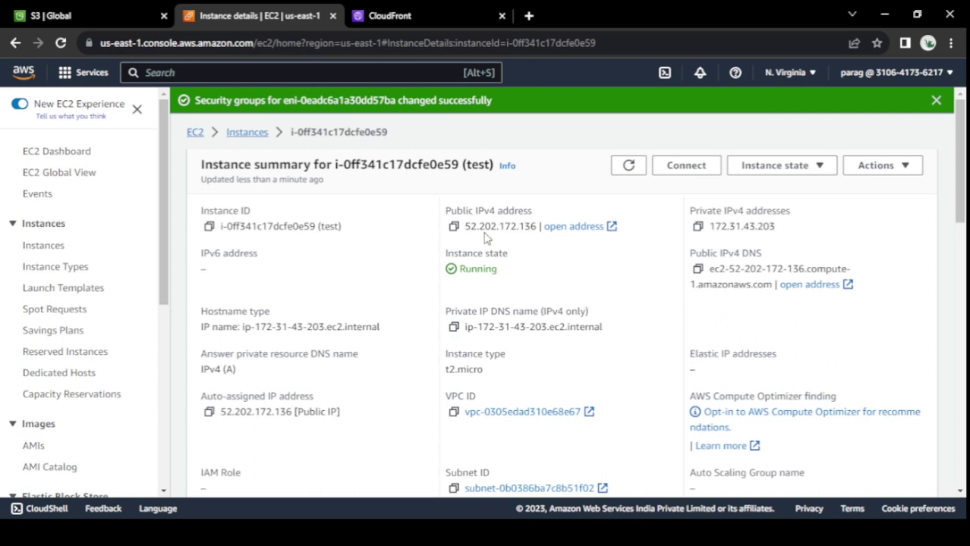
# Step: Copy the test instance's public IPv4 DNS and load it in a new browser tab
pyautogui.click(698, 268)
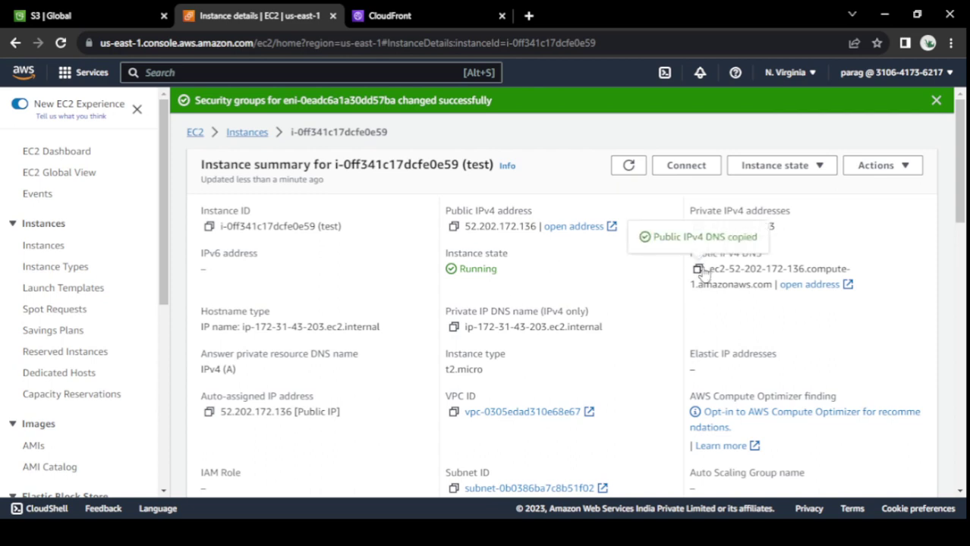
pyautogui.click(531, 16)
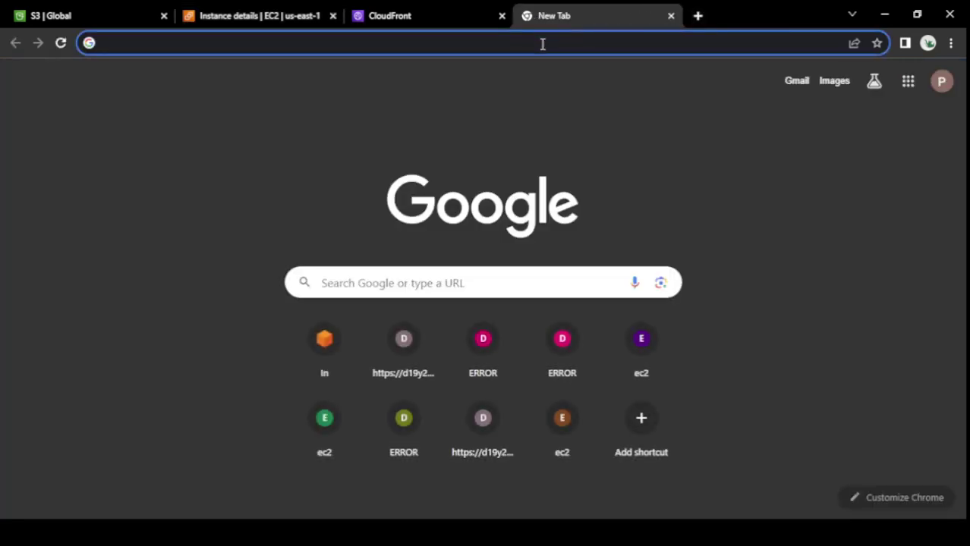
pyautogui.hotkey('ctrl', 'v')
pyautogui.press('Return')
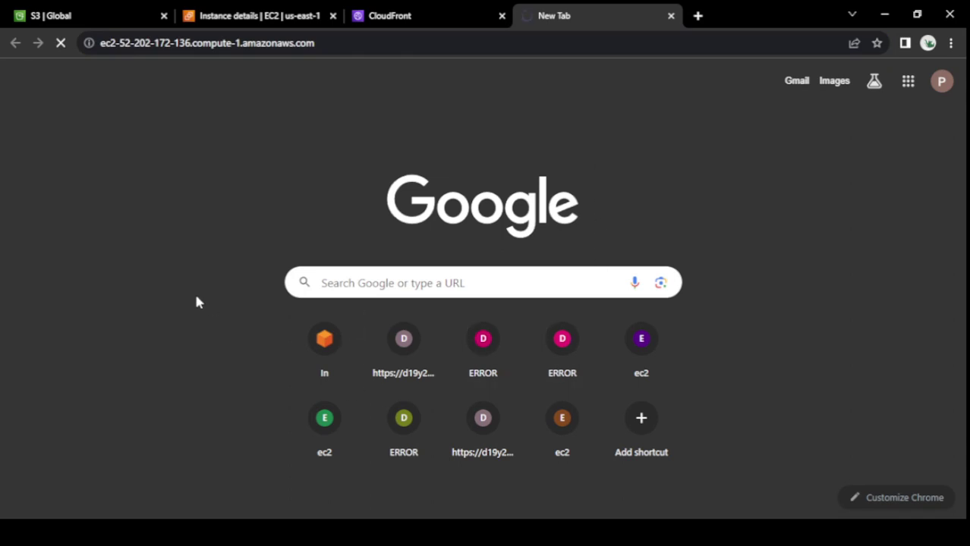
# Step: Examine the inbound and outbound security rules of the test EC2 instance
pyautogui.click(265, 17)
pyautogui.scroll(-4, 634, 429)
pyautogui.scroll(2, 607, 432)
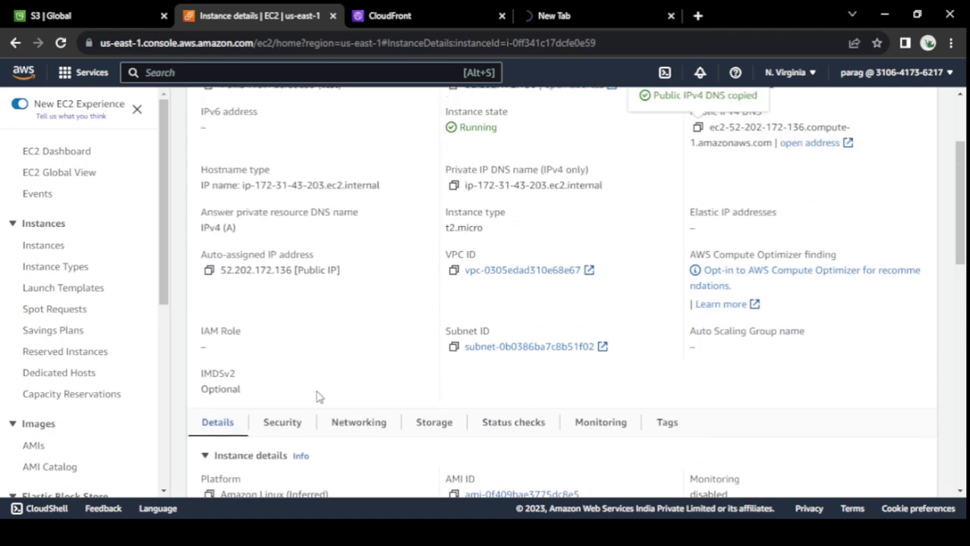
pyautogui.scroll(2, 317, 386)
pyautogui.scroll(-3, 307, 342)
pyautogui.click(296, 356)
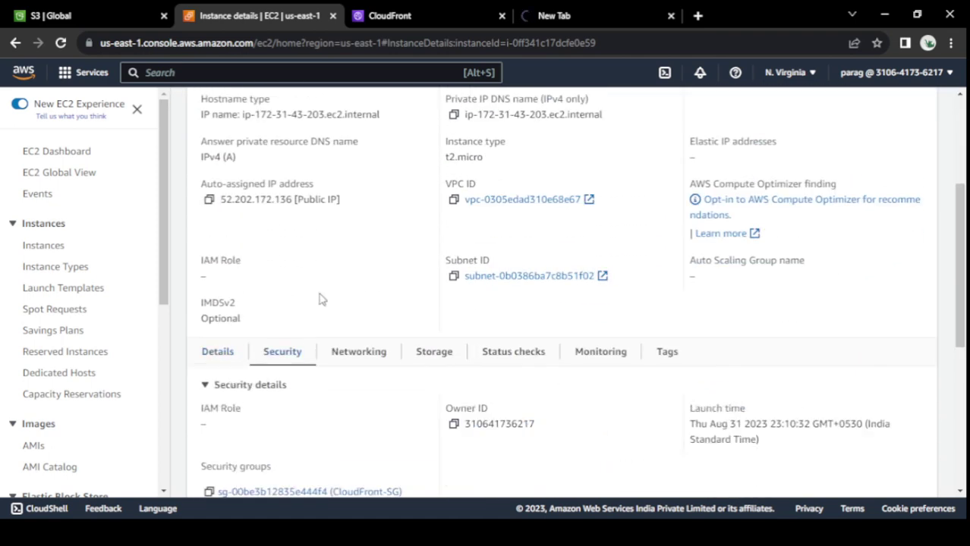
pyautogui.scroll(-3, 292, 342)
pyautogui.scroll(-2, 584, 375)
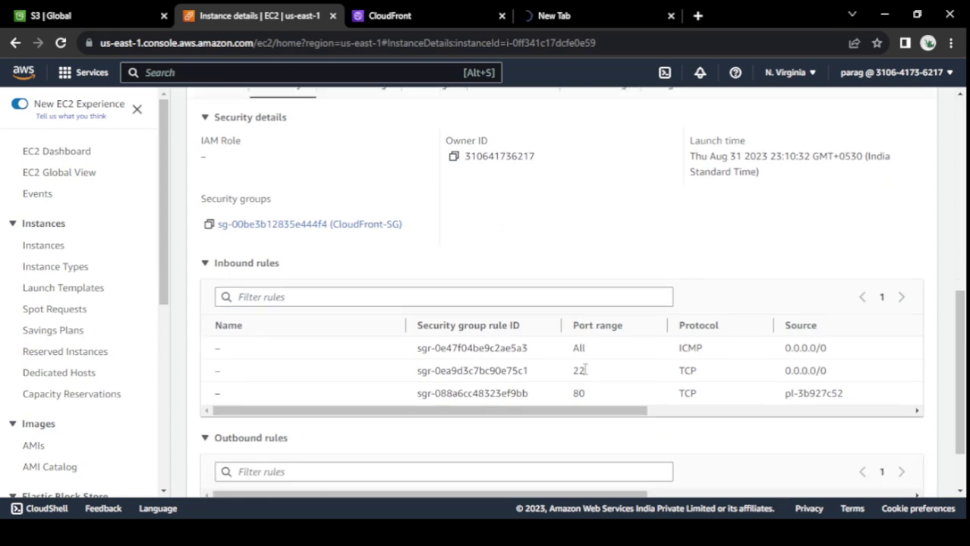
pyautogui.moveTo(621, 400); pyautogui.dragTo(489, 402)
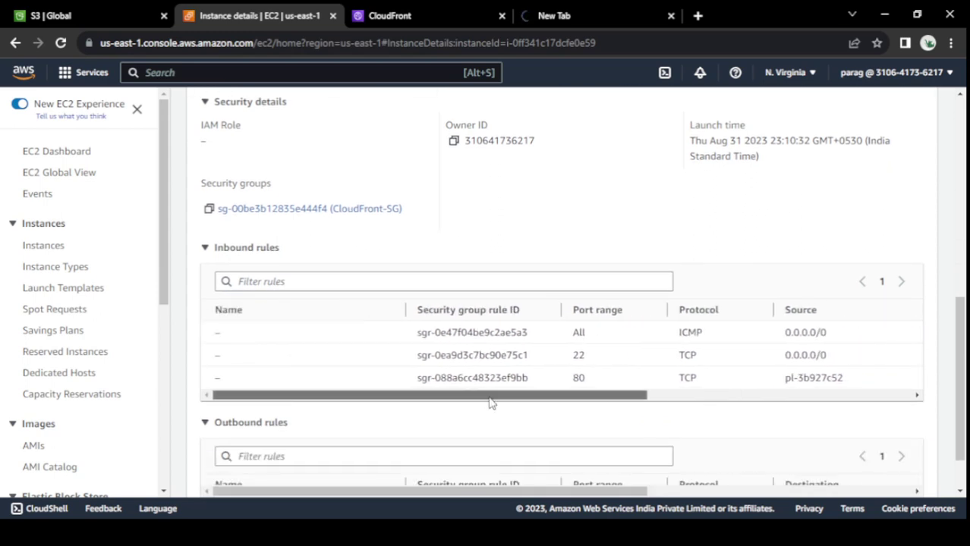
pyautogui.scroll(-2, 457, 220)
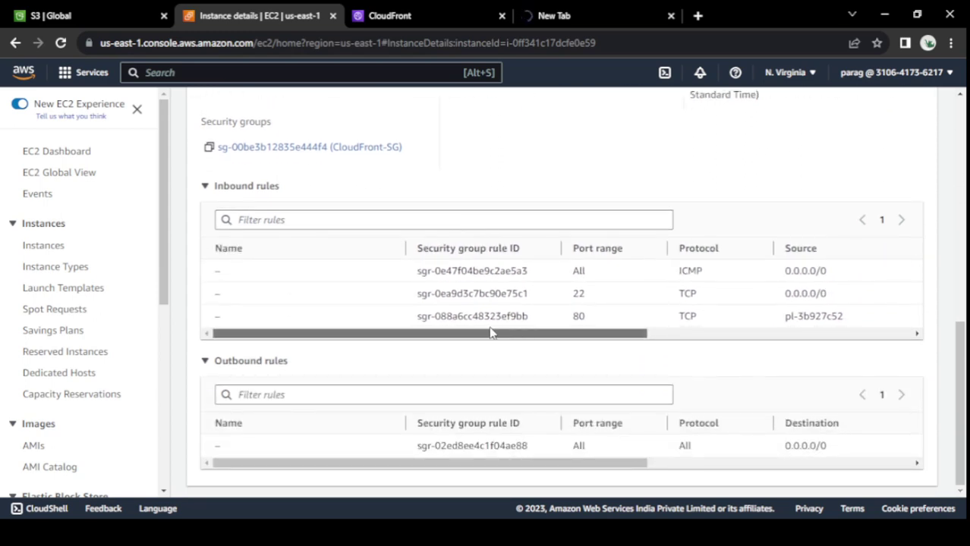
pyautogui.scroll(2, 352, 290)
pyautogui.scroll(4, 330, 293)
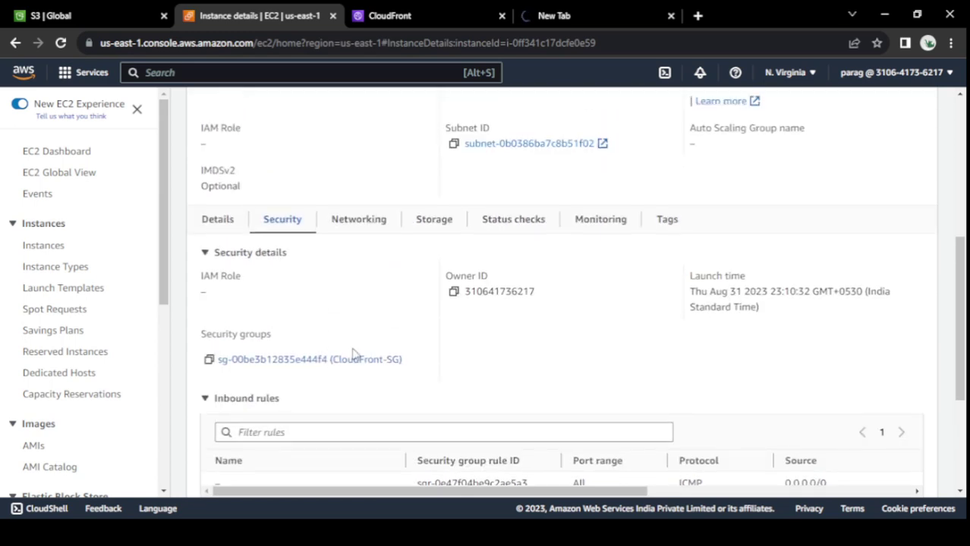
# Step: Open the CloudFront-SG security group and inspect the source of its HTTP inbound rule
pyautogui.click(355, 361)
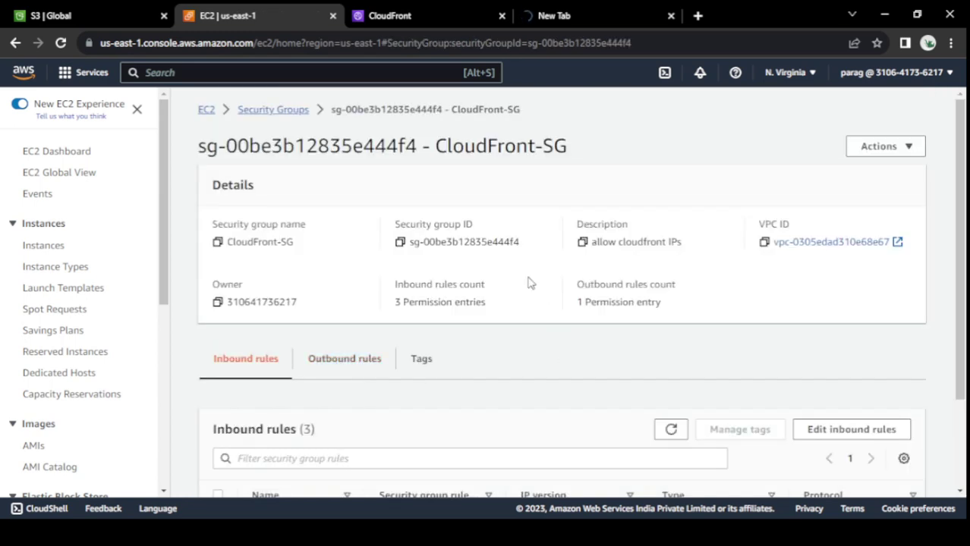
pyautogui.scroll(-3, 551, 321)
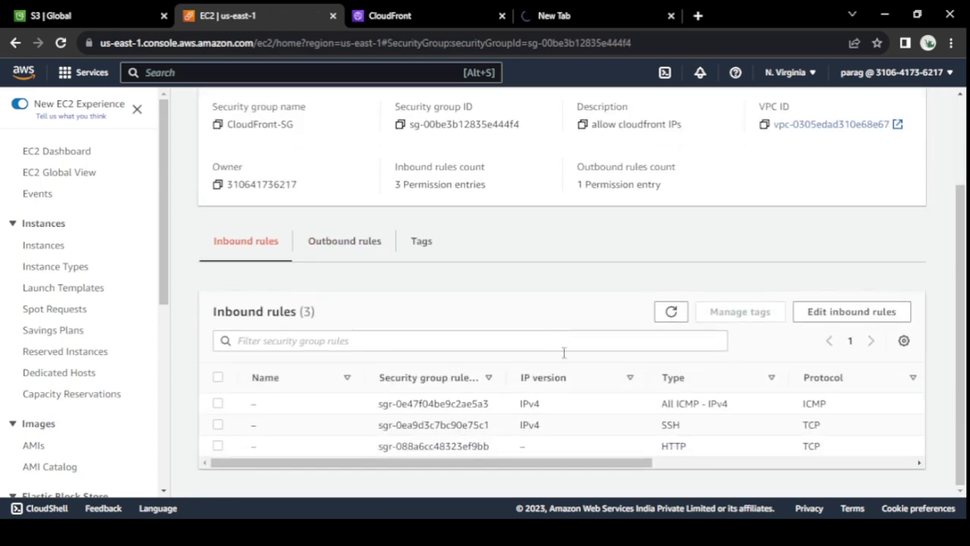
pyautogui.moveTo(596, 471); pyautogui.dragTo(827, 472)
pyautogui.moveTo(673, 451); pyautogui.dragTo(784, 448)
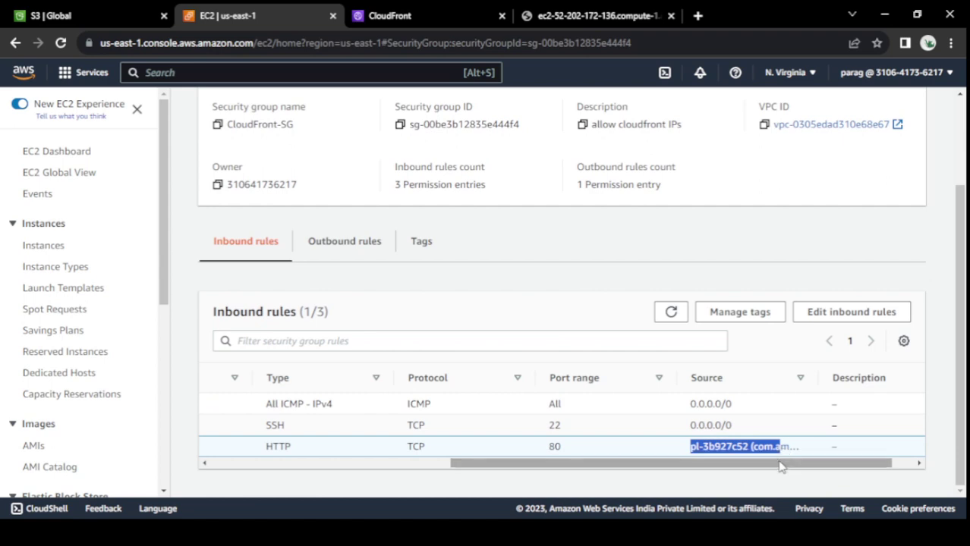
pyautogui.moveTo(782, 464); pyautogui.dragTo(299, 442)
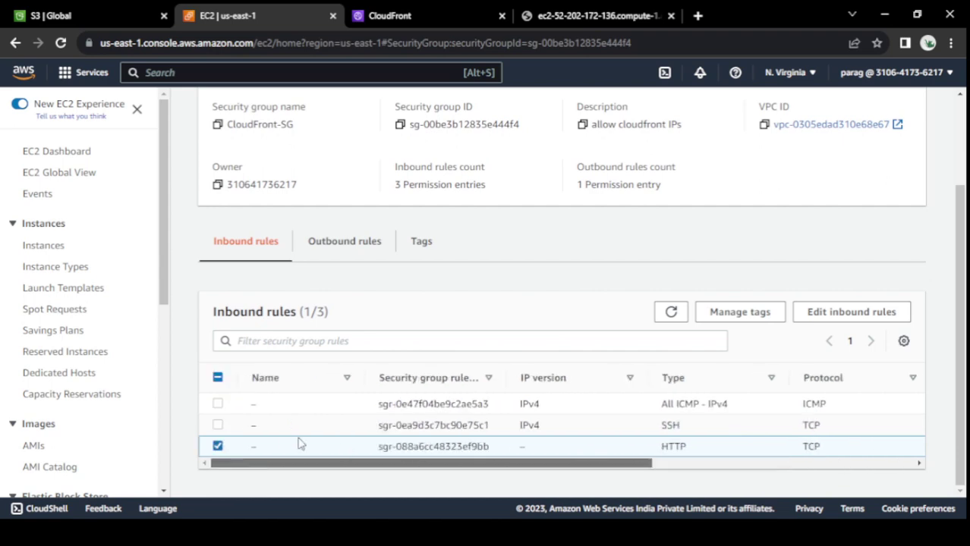
pyautogui.click(217, 447)
pyautogui.scroll(3, 499, 413)
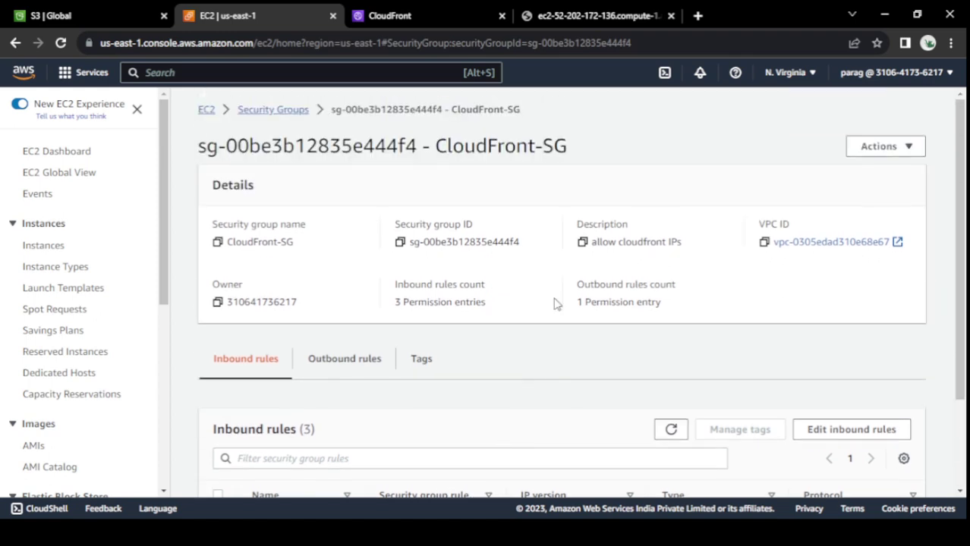
# Step: Open the CloudFront distribution described as http and view its origins
pyautogui.click(569, 14)
pyautogui.click(226, 15)
pyautogui.click(409, 16)
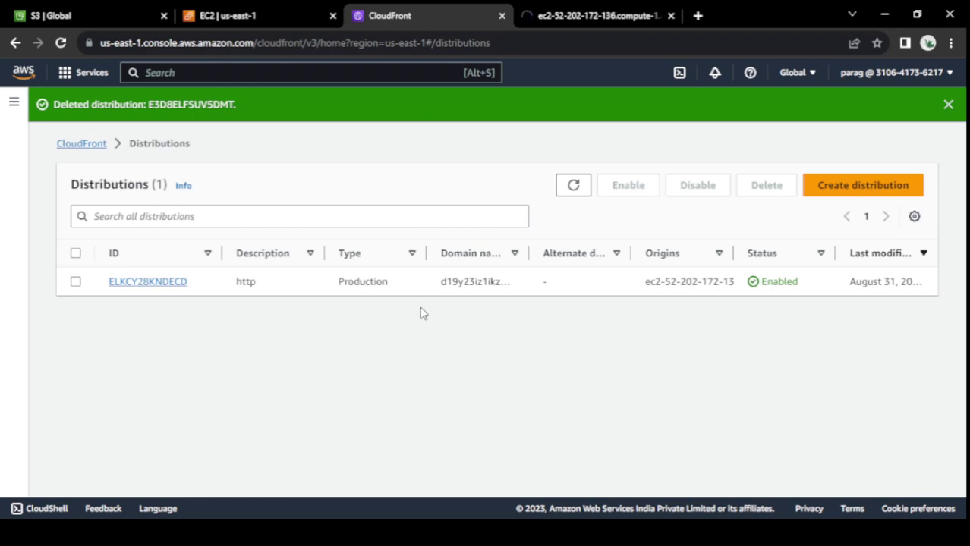
pyautogui.click(151, 282)
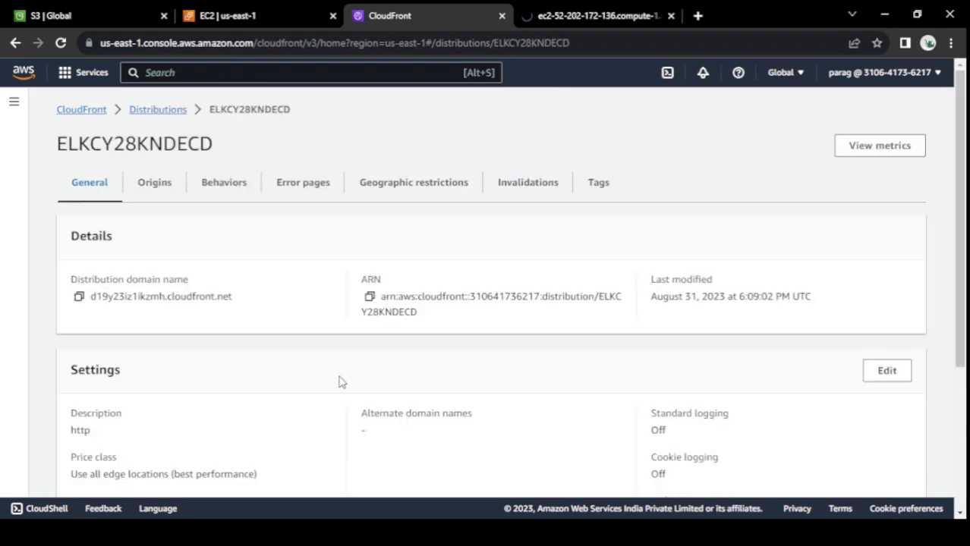
pyautogui.scroll(-3, 339, 382)
pyautogui.scroll(3, 338, 379)
pyautogui.click(155, 185)
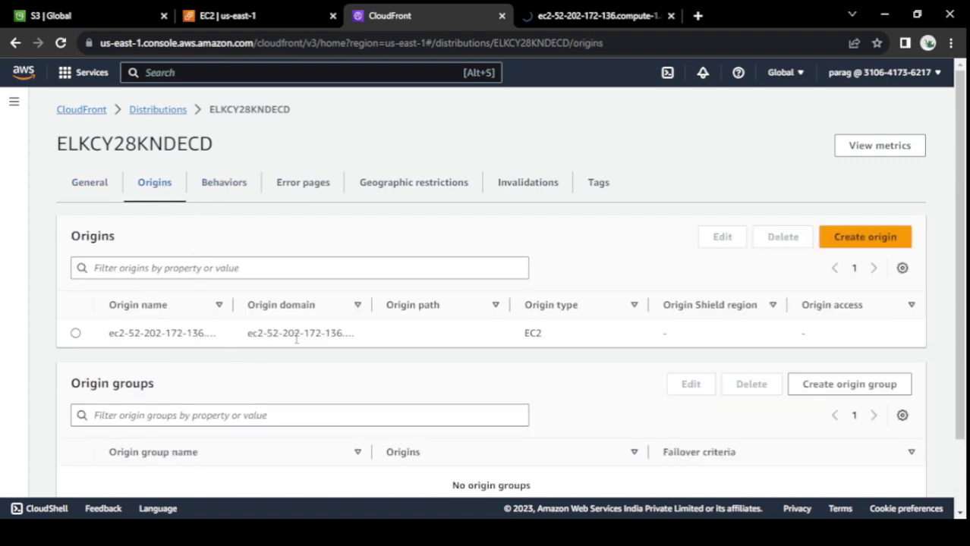
# Step: Copy the distribution's domain name from its general details and load it in a new browser tab
pyautogui.click(77, 182)
pyautogui.click(79, 296)
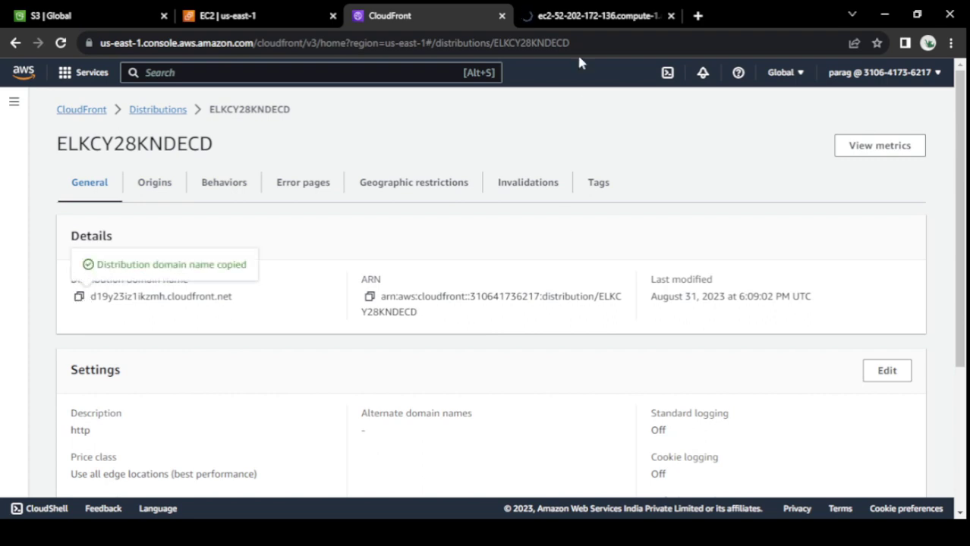
pyautogui.click(697, 15)
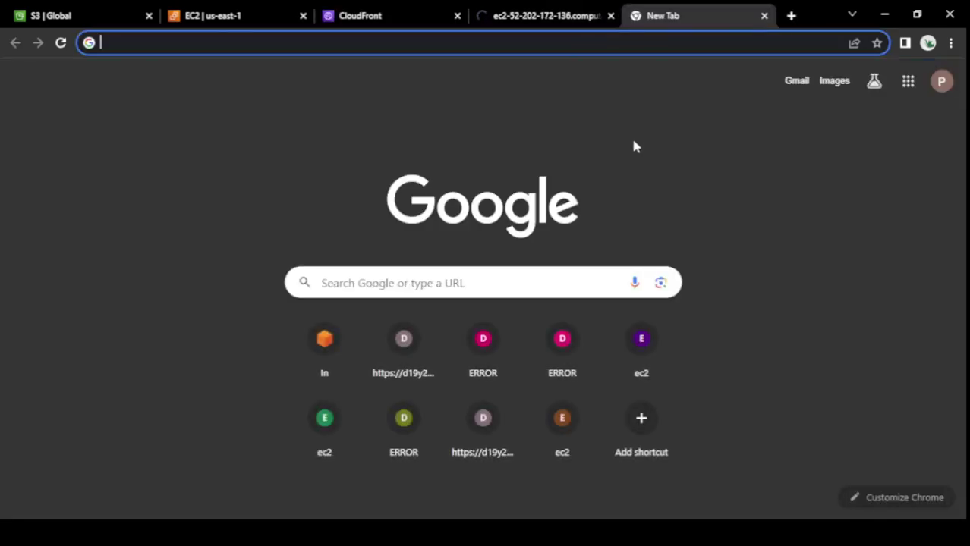
pyautogui.hotkey('ctrl', 'v')
pyautogui.press('Return')
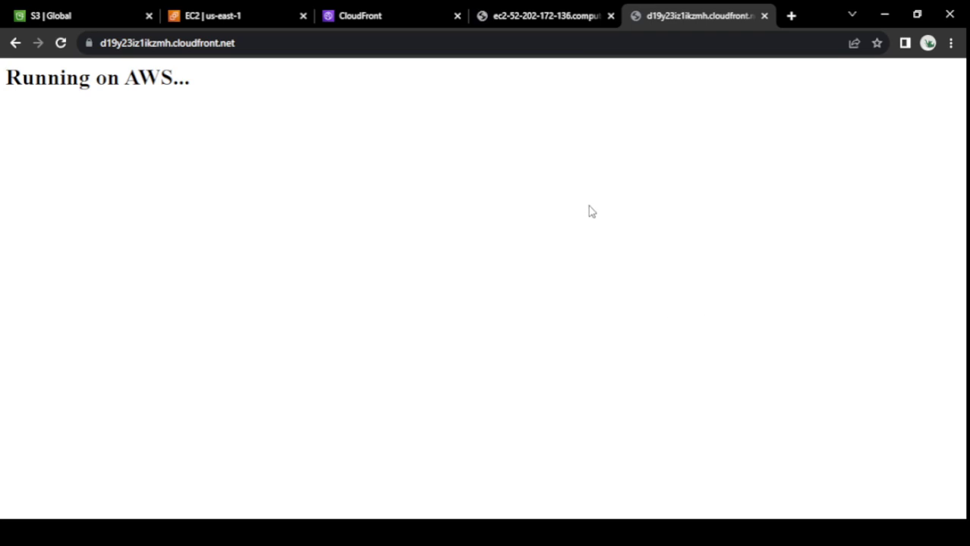
# Step: Return to the CloudFront distribution and review its general details and origins
pyautogui.click(379, 14)
pyautogui.click(172, 186)
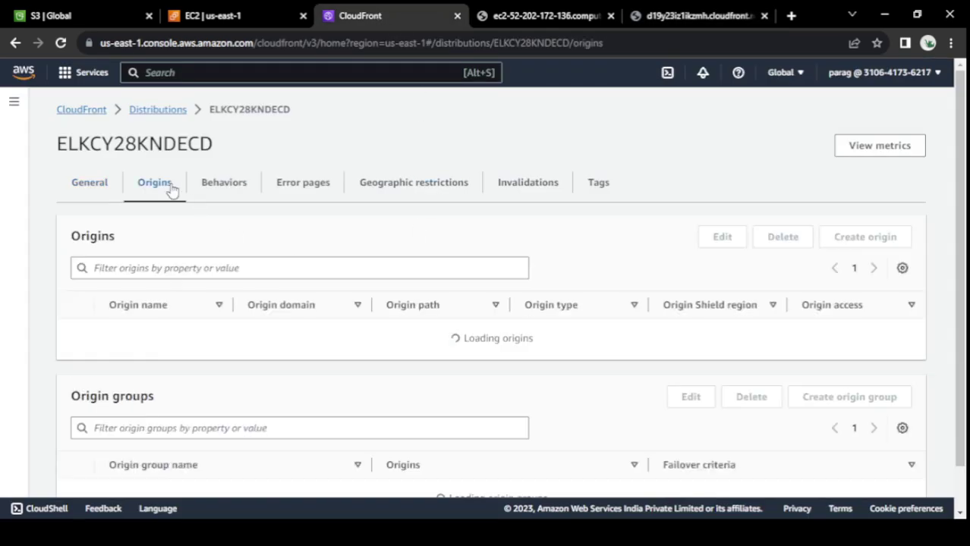
pyautogui.click(98, 195)
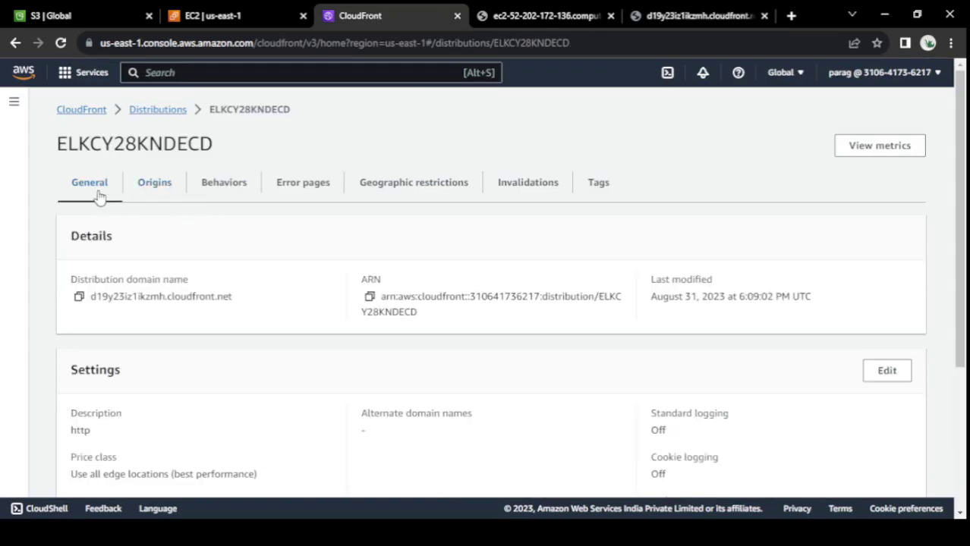
pyautogui.click(156, 195)
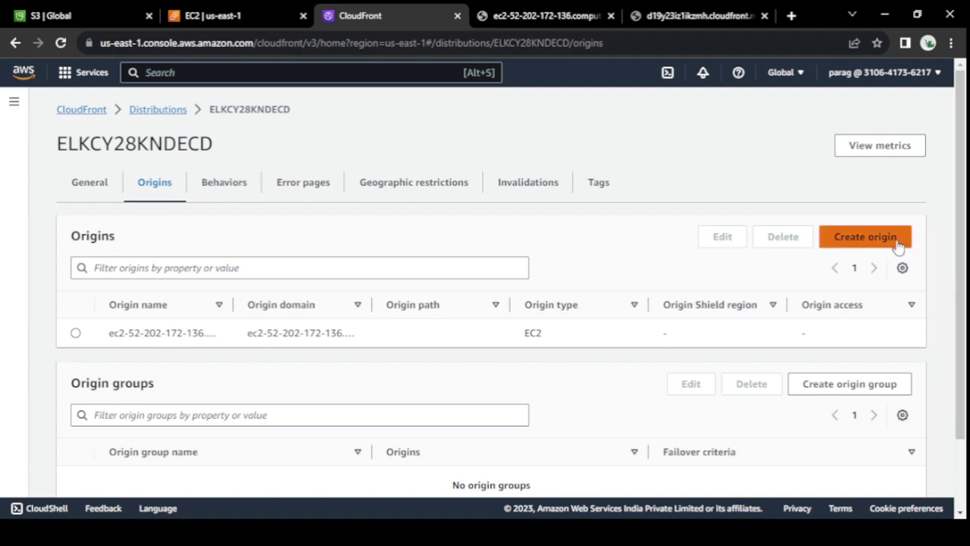
pyautogui.click(157, 110)
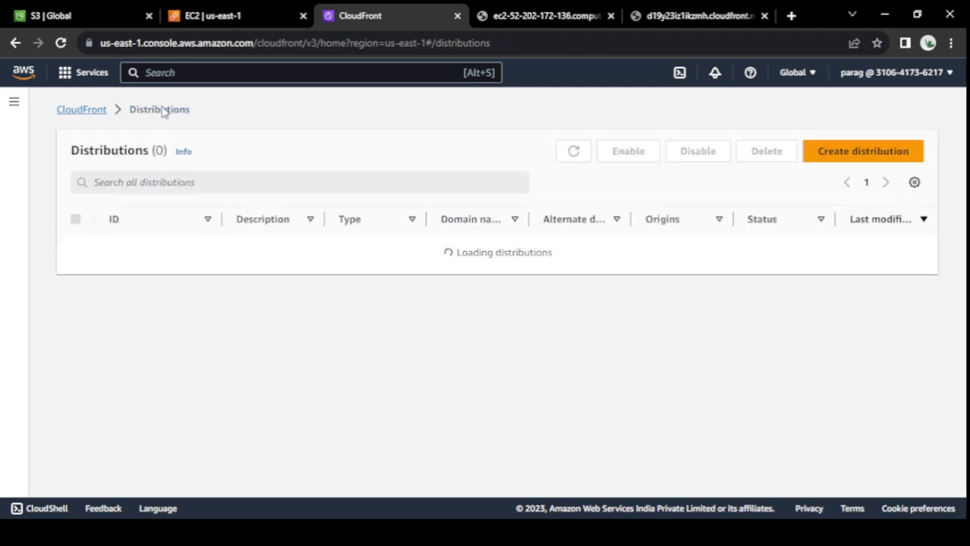
pyautogui.click(865, 152)
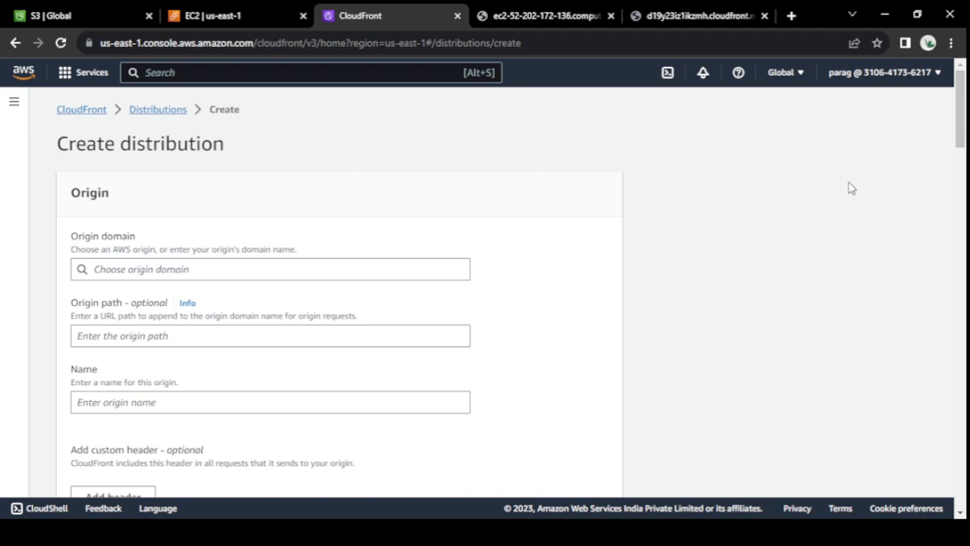
pyautogui.click(335, 271)
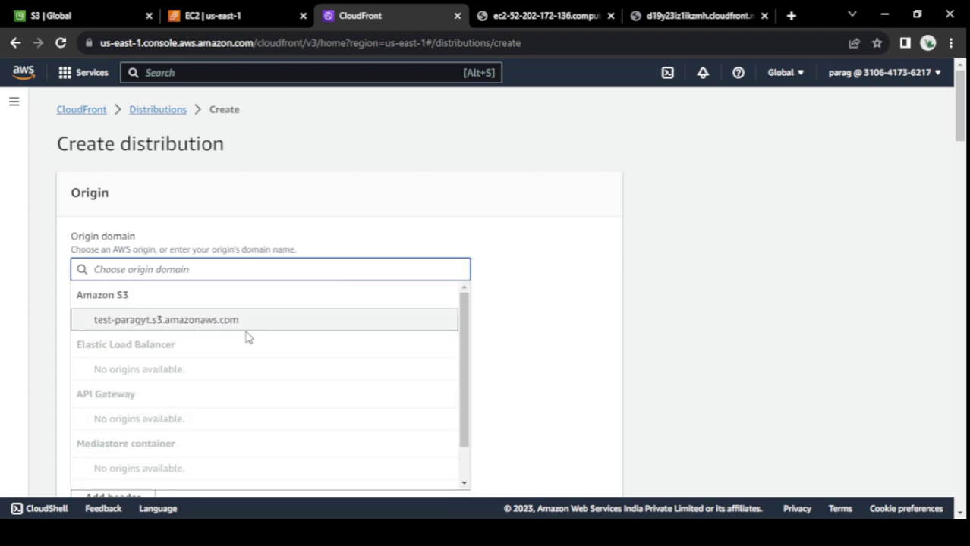
pyautogui.scroll(-3, 247, 337)
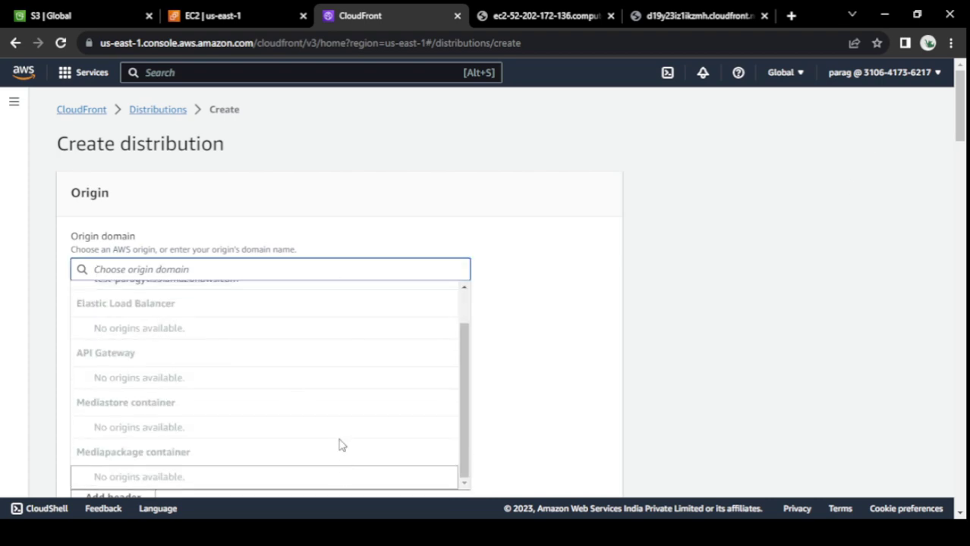
pyautogui.scroll(-4, 340, 442)
pyautogui.scroll(5, 318, 373)
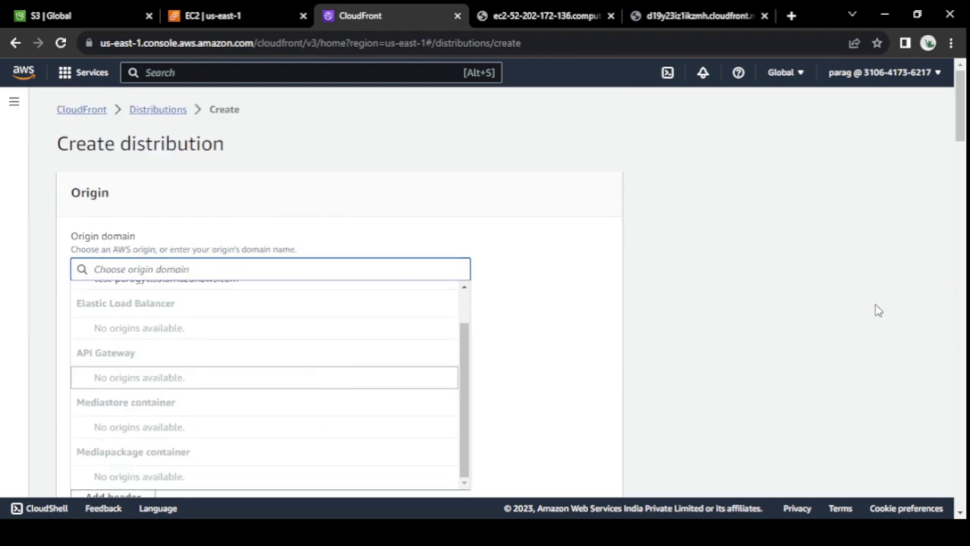
pyautogui.click(765, 294)
pyautogui.click(173, 113)
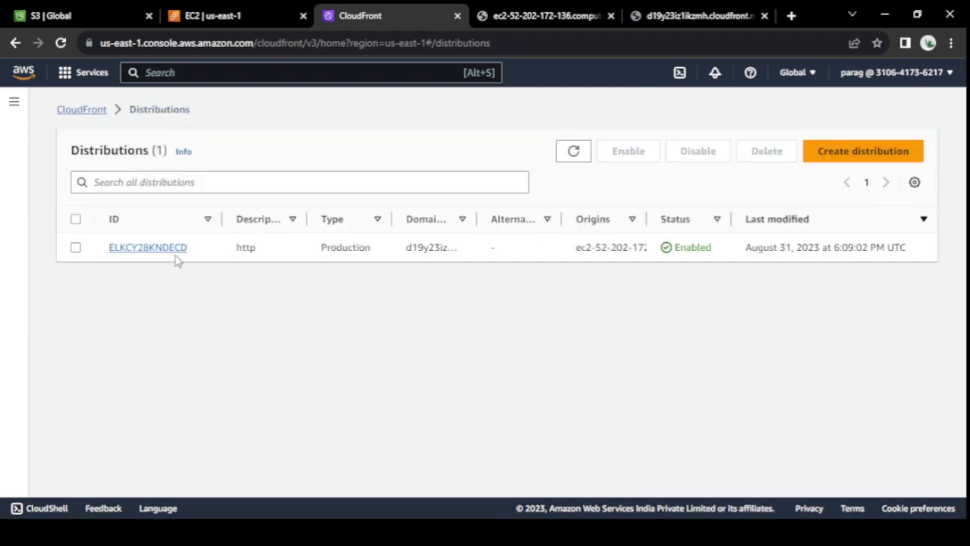
# Step: Start a new origin for the http distribution, choosing the S3 bucket test-paragyt.s3.amazonaws.com as origin domain
pyautogui.click(171, 251)
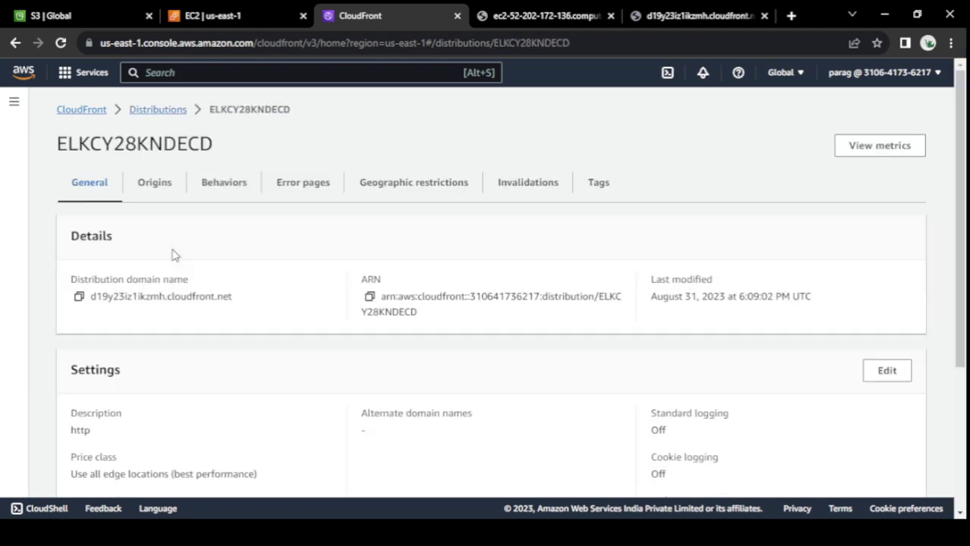
pyautogui.click(167, 196)
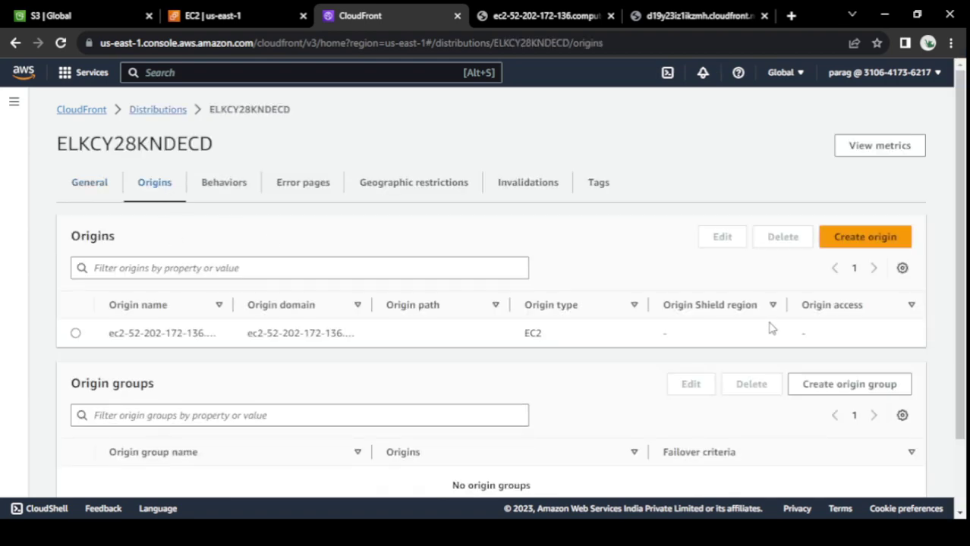
pyautogui.click(884, 248)
pyautogui.click(179, 268)
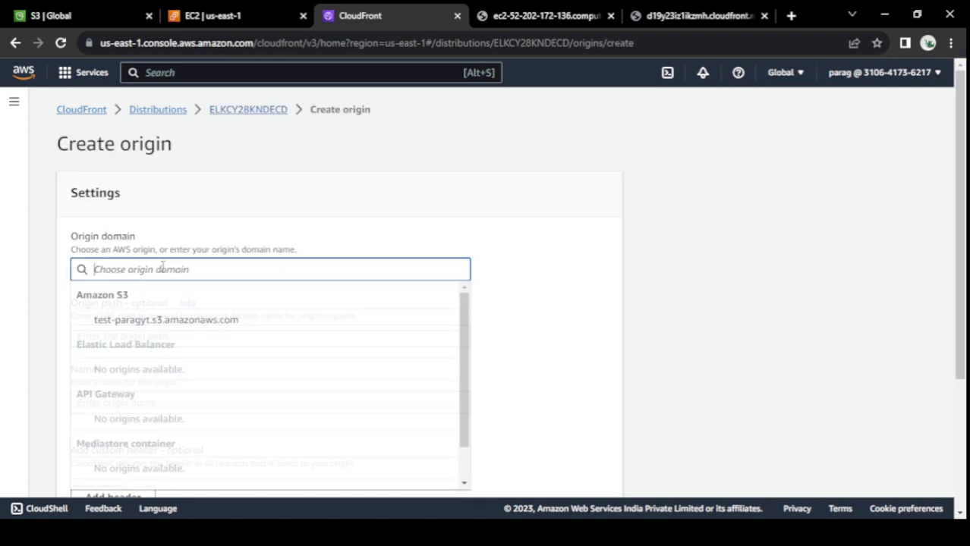
pyautogui.click(168, 323)
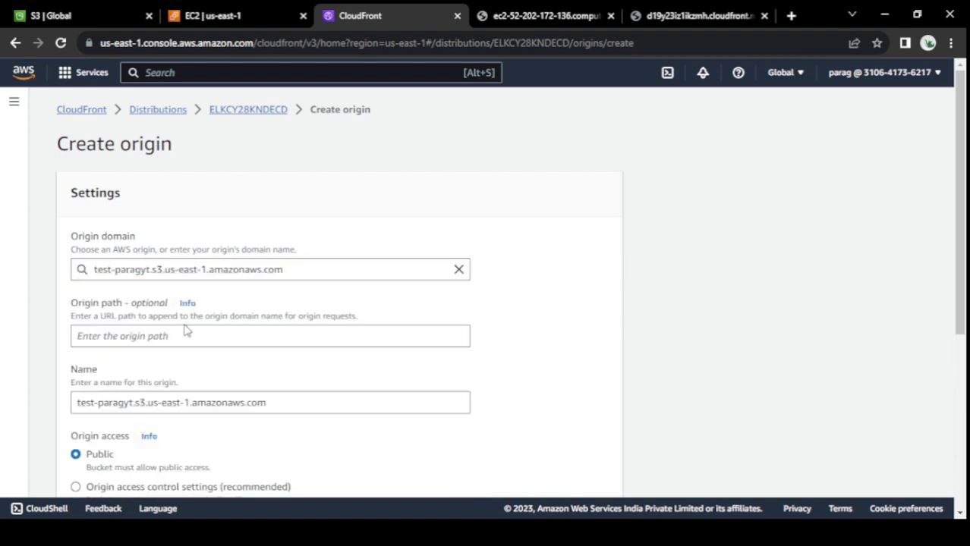
# Step: Switch to the S3 console and check the access control list permissions of the object 1.jpg
pyautogui.click(47, 16)
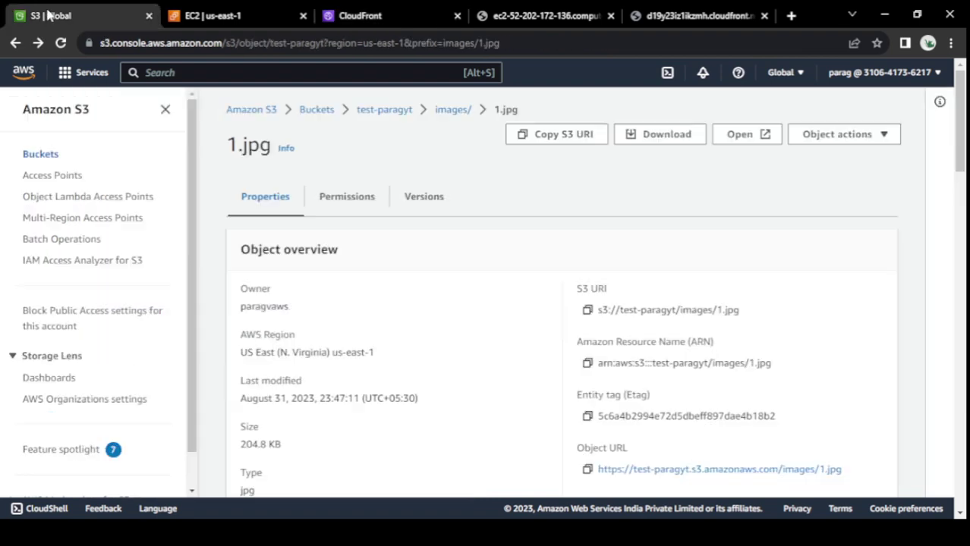
pyautogui.click(347, 197)
pyautogui.scroll(-1, 304, 326)
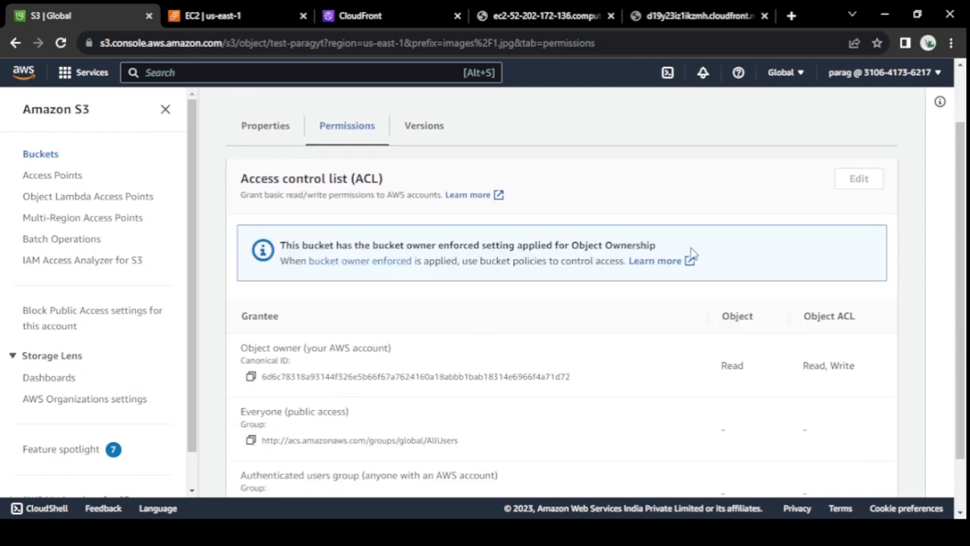
# Step: Examine the grantees and their permissions in the access control list of 1.jpg
pyautogui.scroll(-1, 616, 325)
pyautogui.scroll(2, 589, 364)
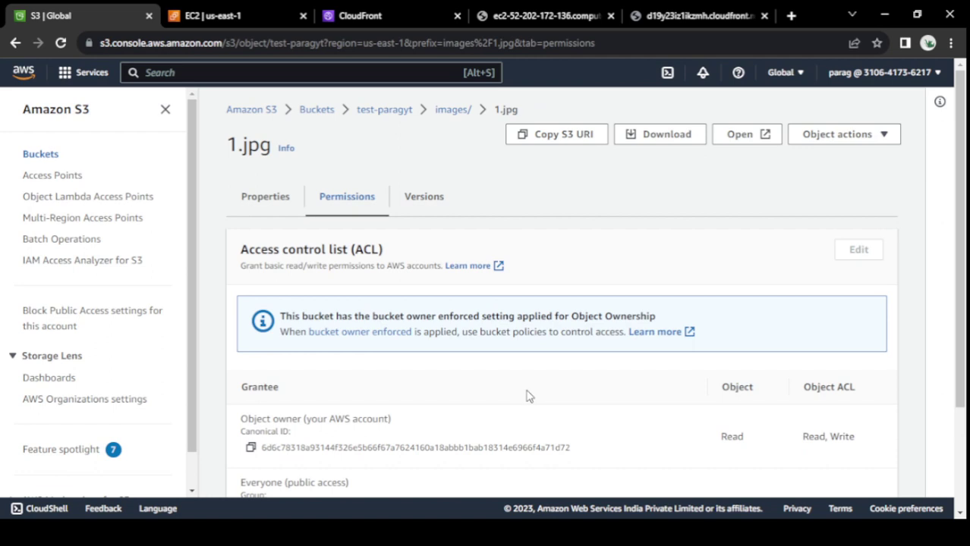
pyautogui.scroll(-2, 485, 380)
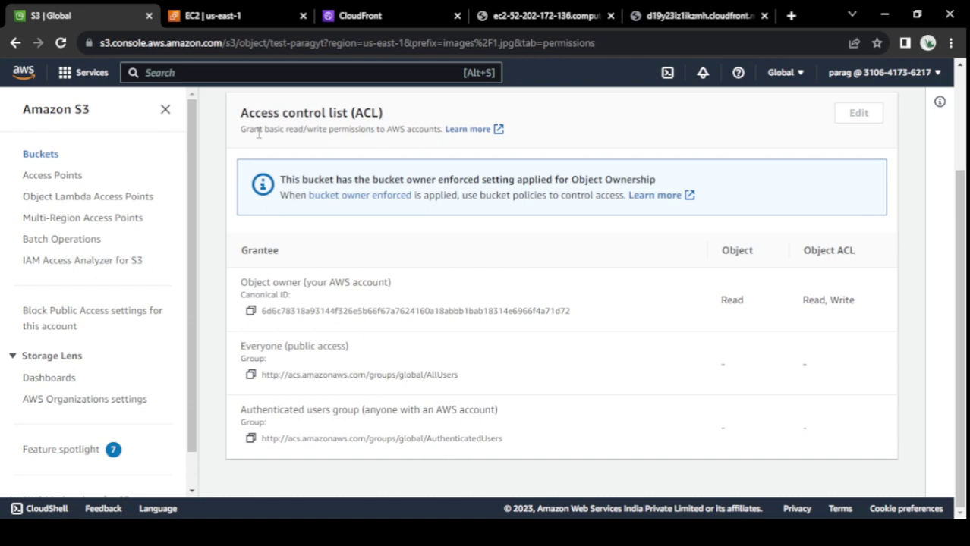
# Step: Review the properties of 1.jpg, from the object overview down to tags and metadata
pyautogui.scroll(2, 341, 296)
pyautogui.click(274, 206)
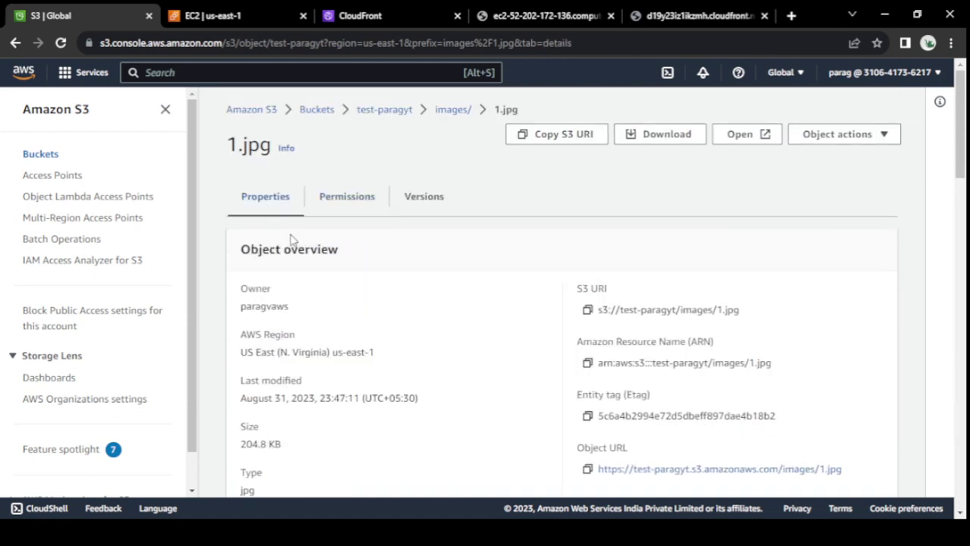
pyautogui.scroll(-5, 542, 332)
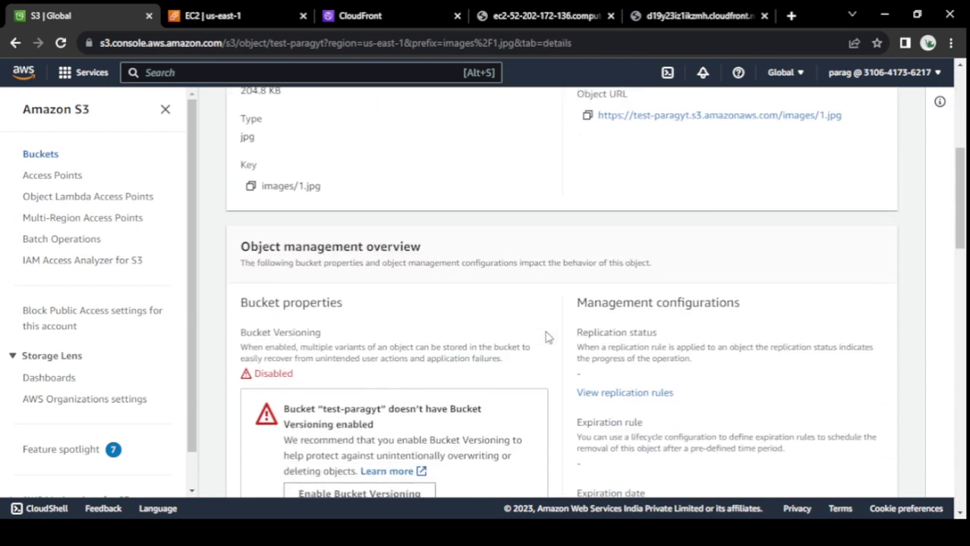
pyautogui.scroll(-3, 396, 374)
pyautogui.scroll(-4, 437, 301)
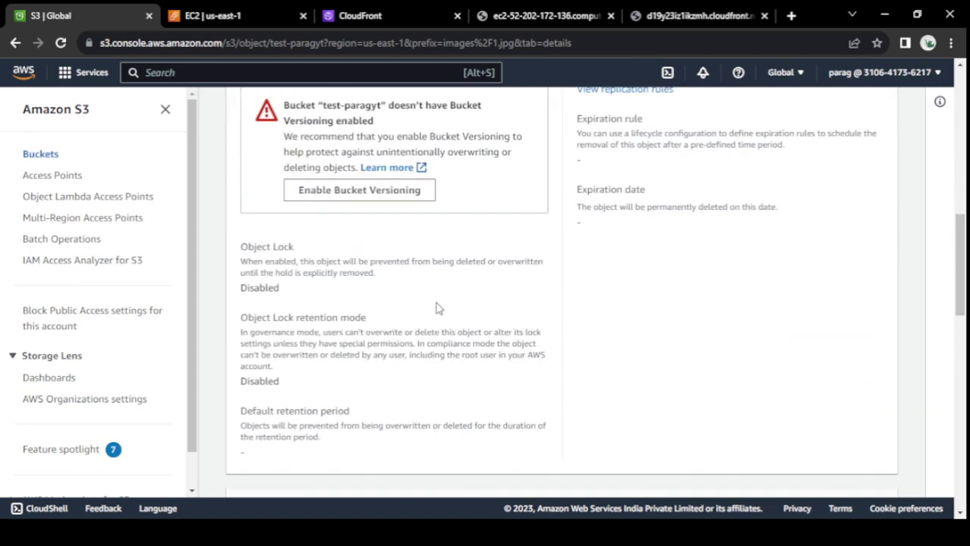
pyautogui.scroll(-5, 495, 389)
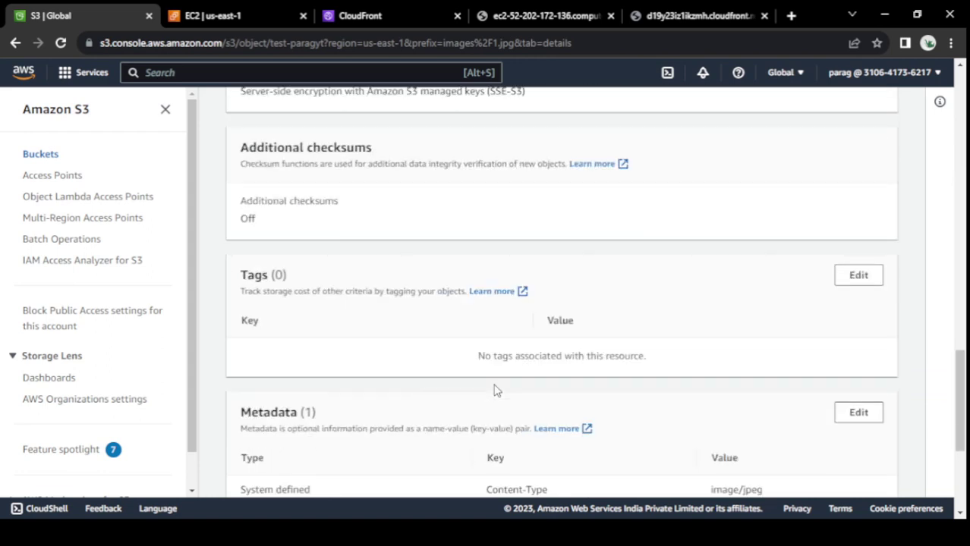
pyautogui.scroll(12, 494, 390)
pyautogui.scroll(5, 292, 256)
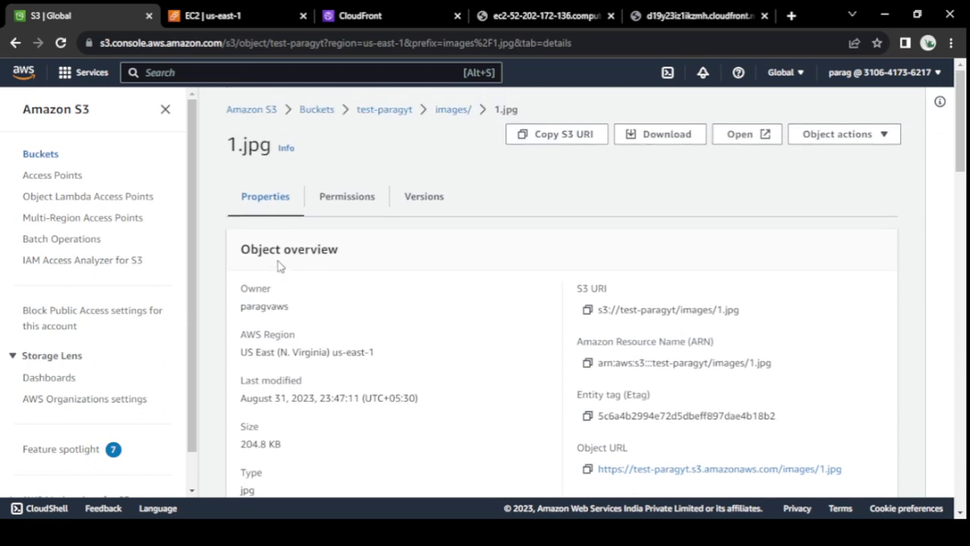
# Step: Reopen 1.jpg from the images folder of the test-paragyt bucket, test its public object URL, and return to its properties
pyautogui.click(384, 106)
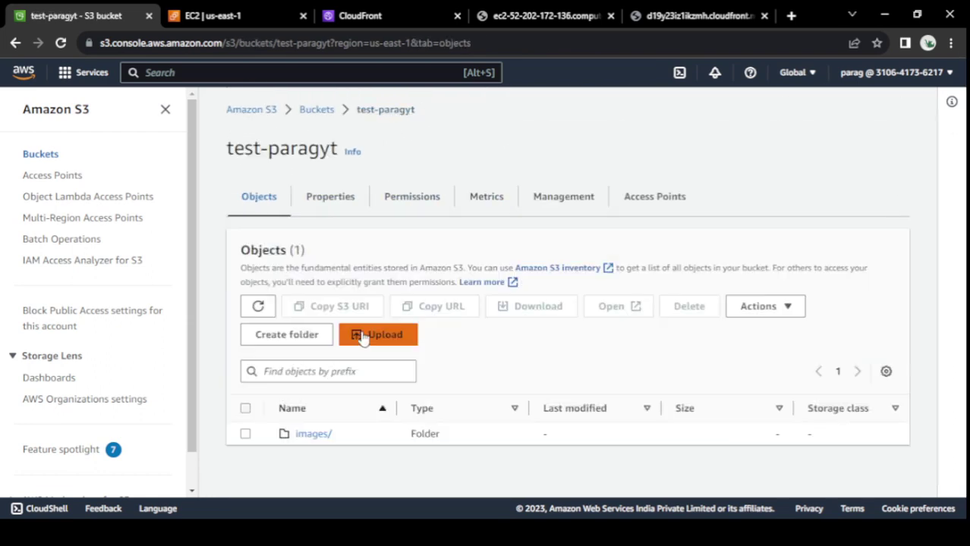
pyautogui.click(315, 434)
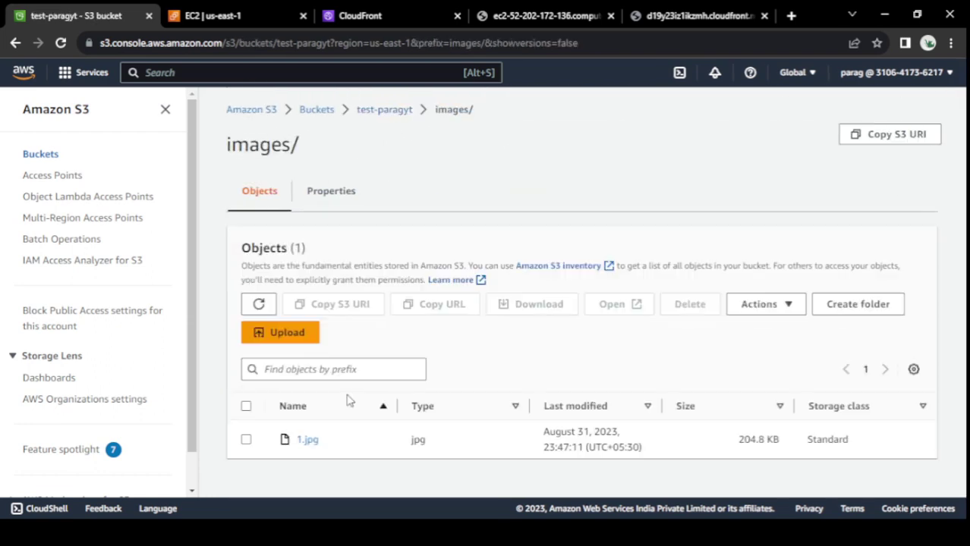
pyautogui.click(305, 440)
pyautogui.scroll(-2, 685, 281)
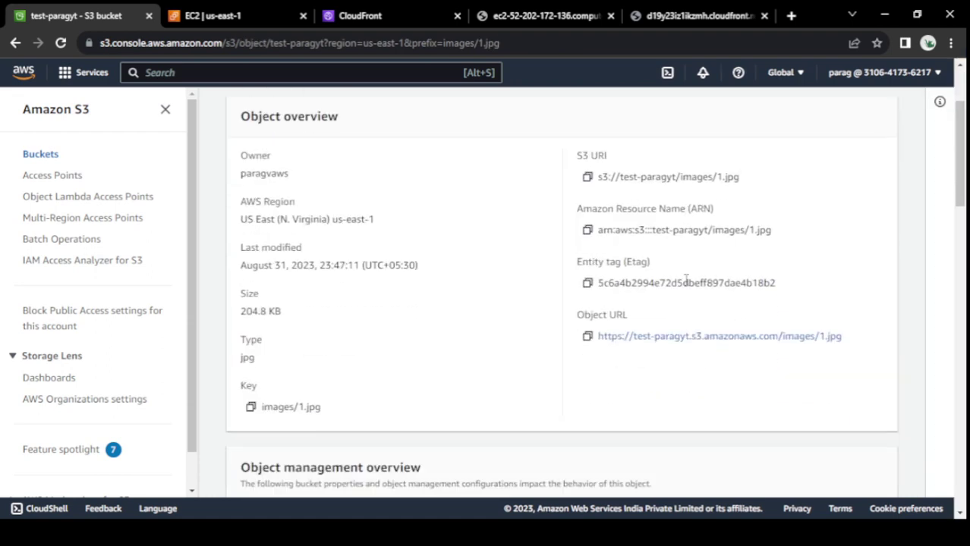
pyautogui.click(603, 330)
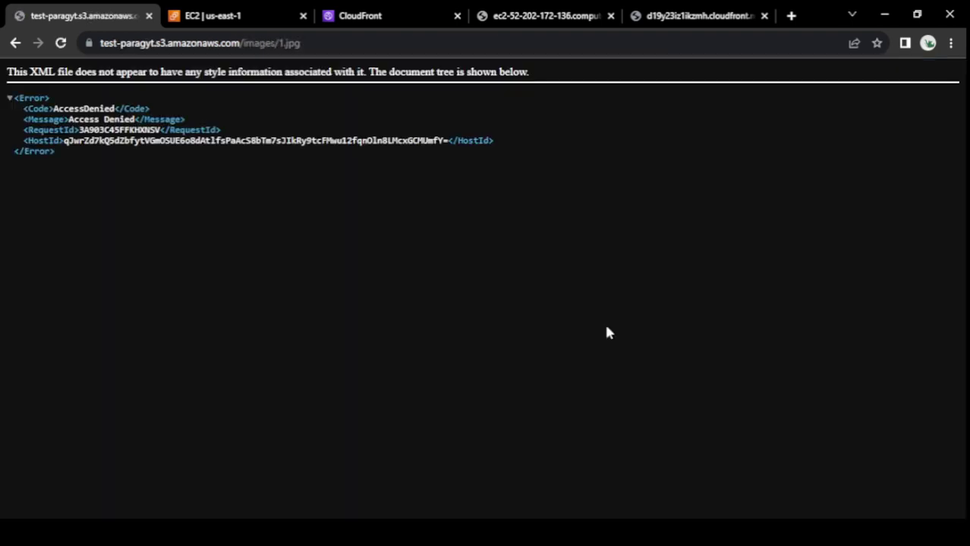
pyautogui.click(16, 43)
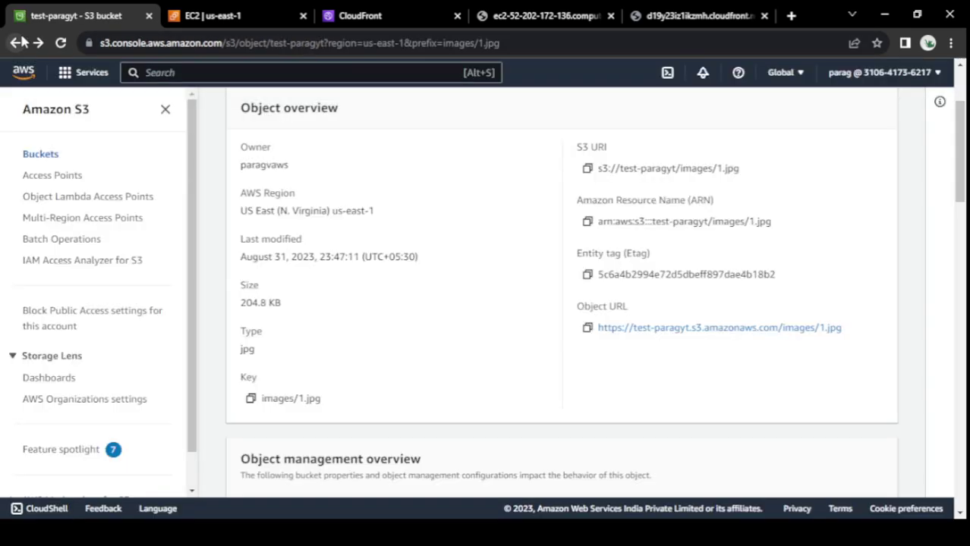
pyautogui.scroll(1, 644, 288)
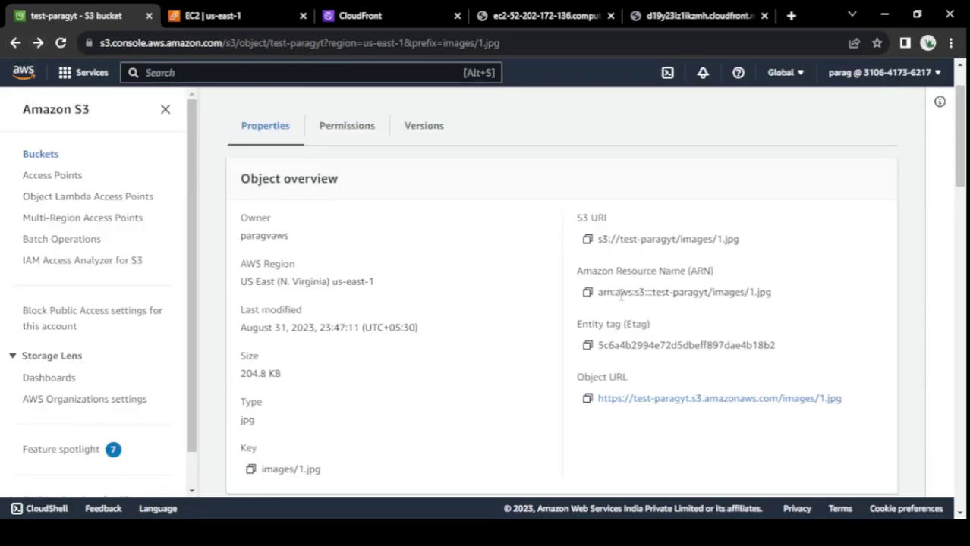
pyautogui.scroll(1, 270, 145)
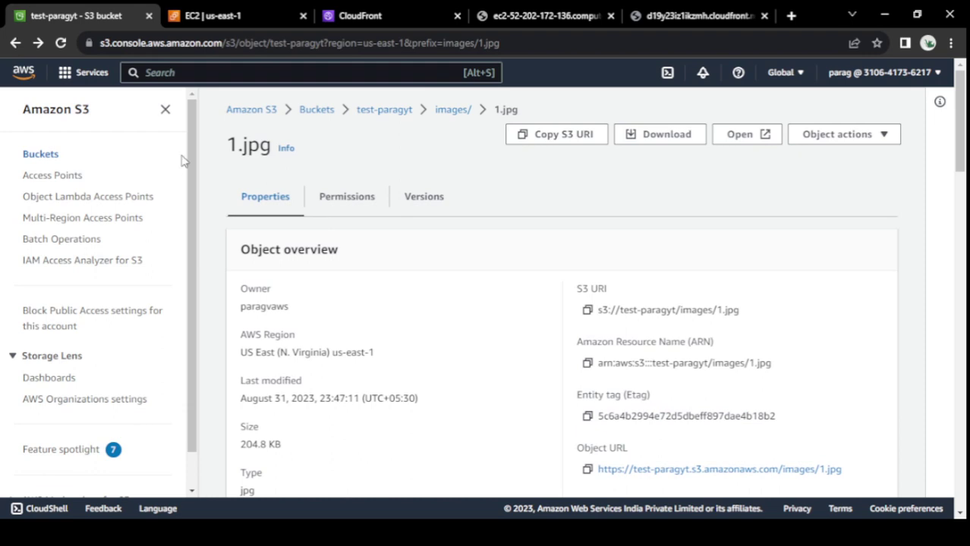
# Step: Go back to the test-paragyt bucket and open its images folder
pyautogui.click(165, 110)
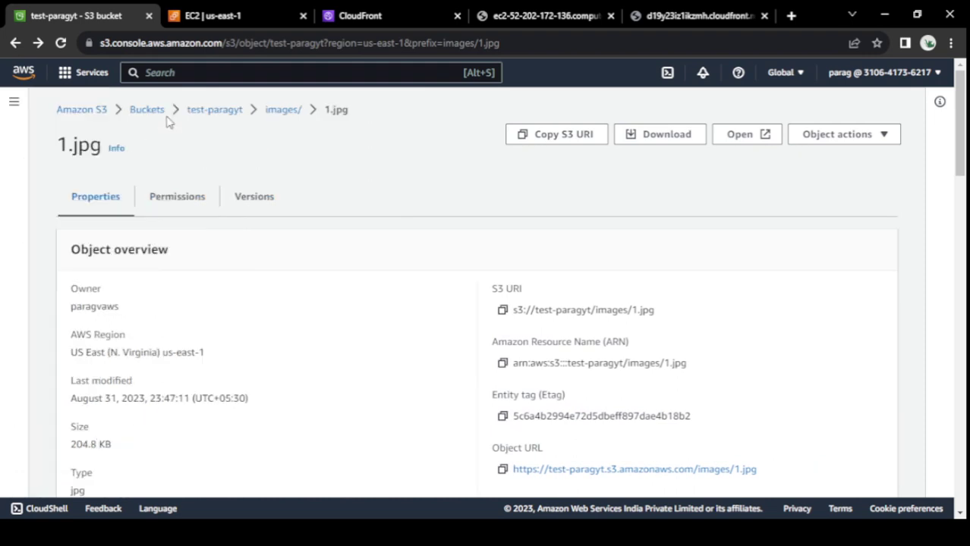
pyautogui.click(15, 104)
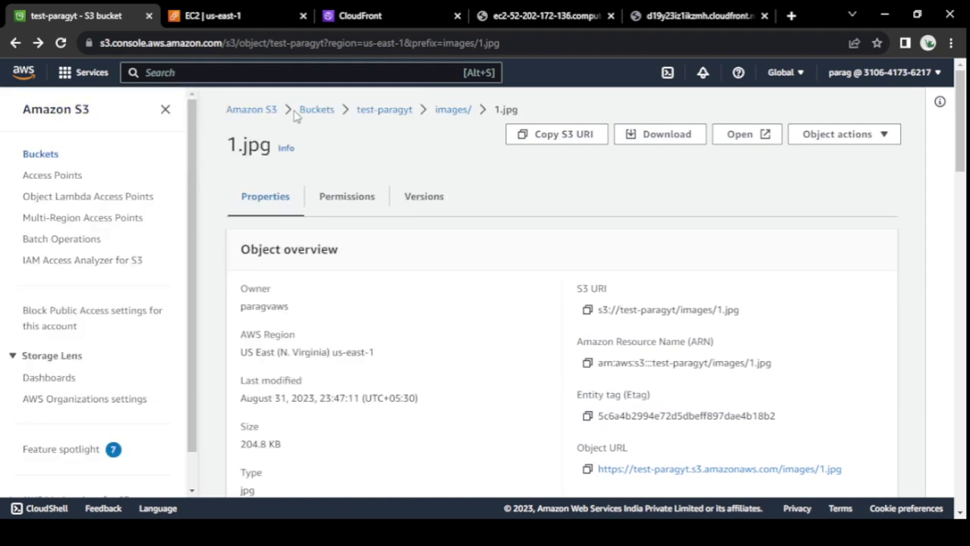
pyautogui.click(393, 110)
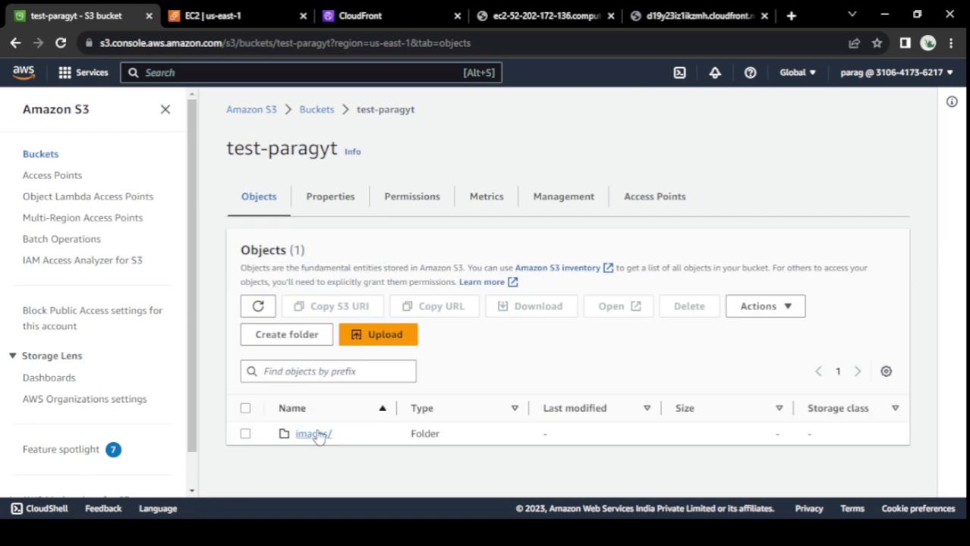
pyautogui.click(317, 433)
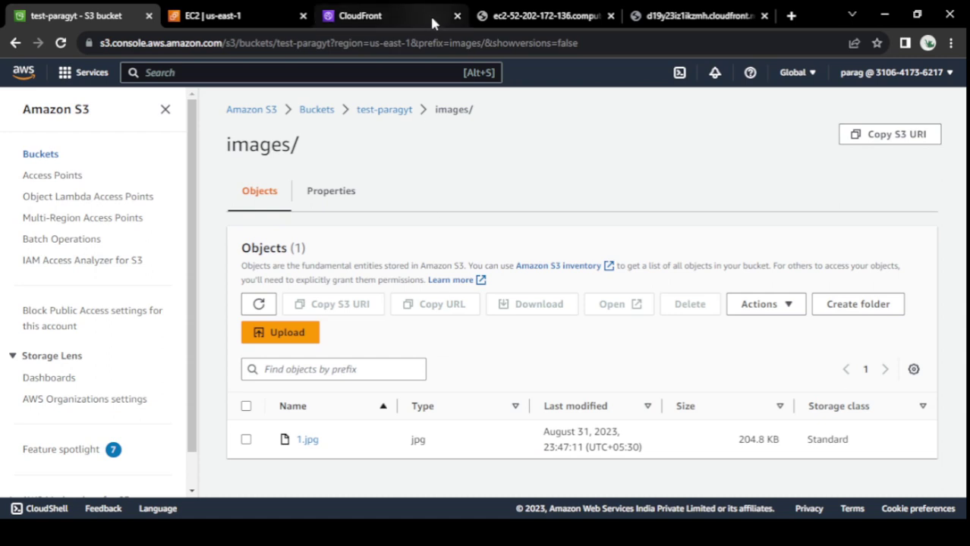
# Step: Switch to CloudFront and set the new origin's access to Origin access control settings, using the control paragv0.s3.us-east-1.amazonaws.com-2
pyautogui.click(368, 15)
pyautogui.scroll(-2, 375, 219)
pyautogui.scroll(1, 287, 251)
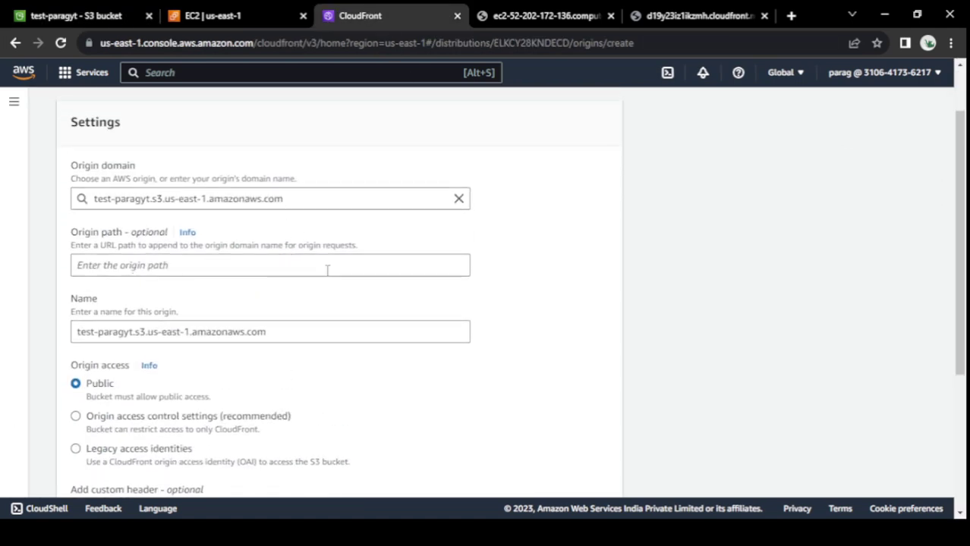
pyautogui.scroll(1, 325, 264)
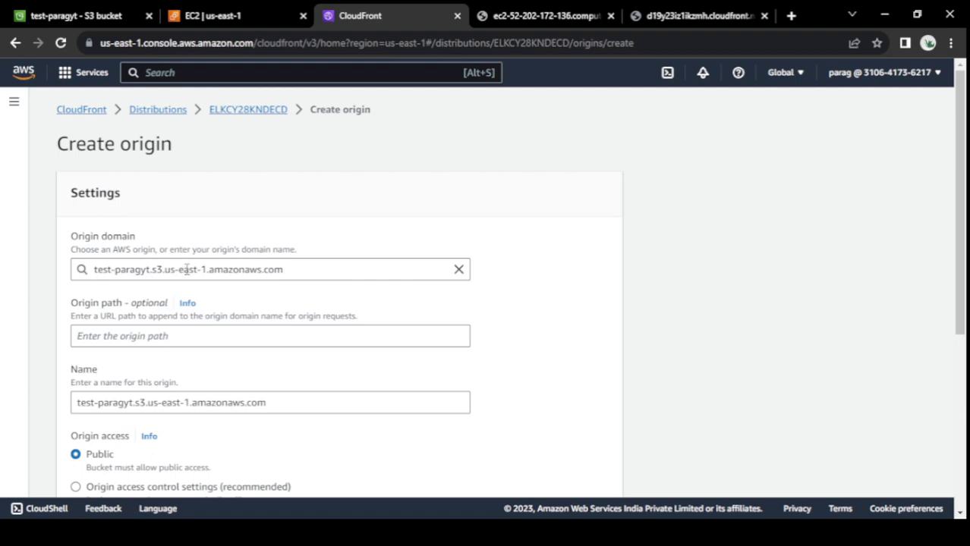
pyautogui.scroll(-3, 271, 269)
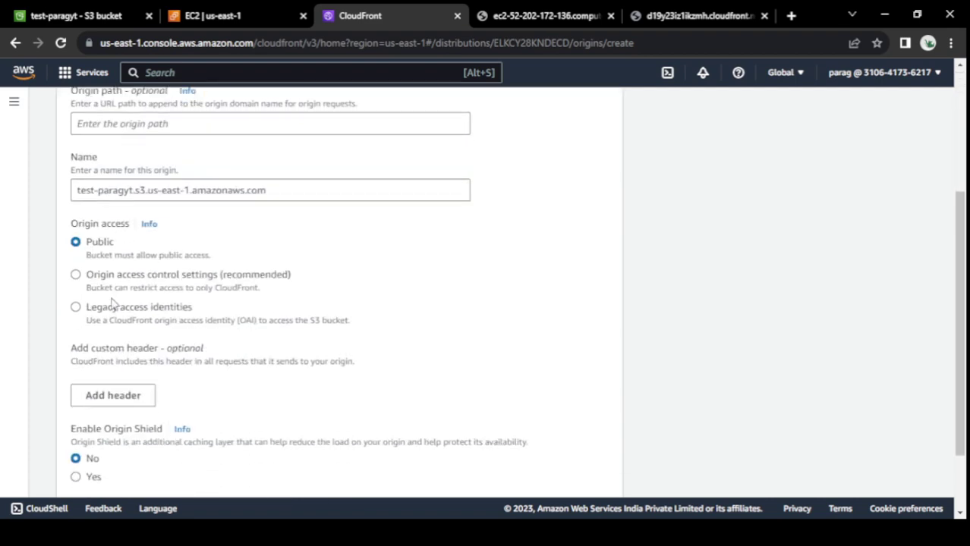
pyautogui.click(76, 275)
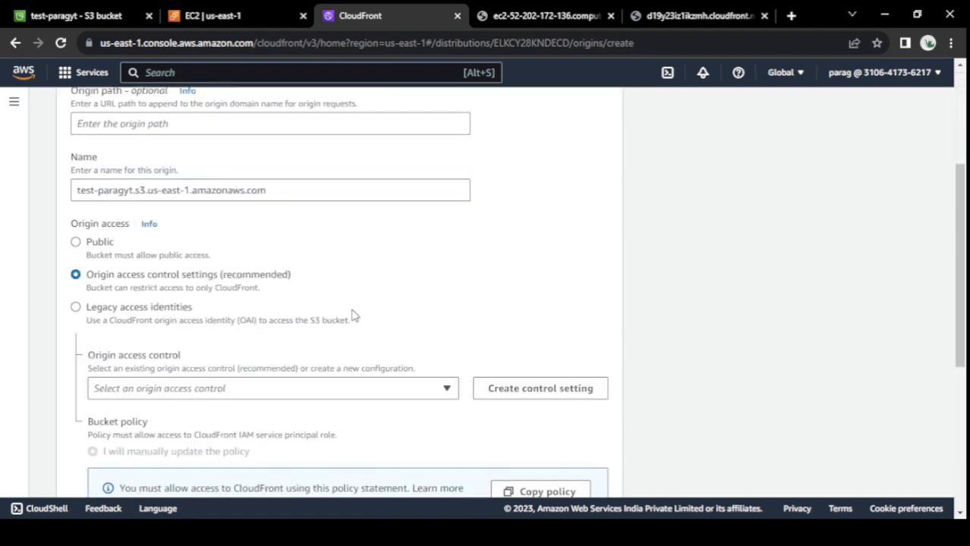
pyautogui.scroll(-2, 353, 315)
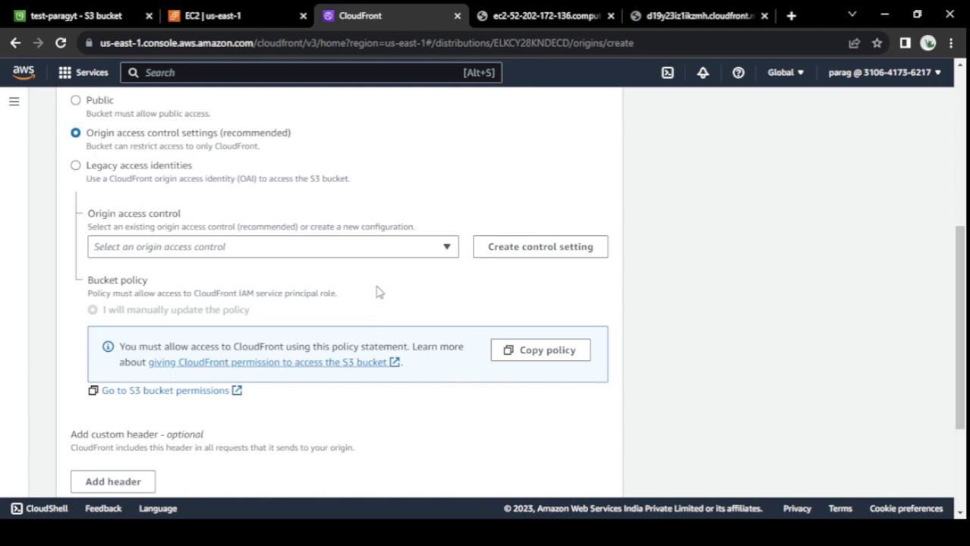
pyautogui.click(376, 248)
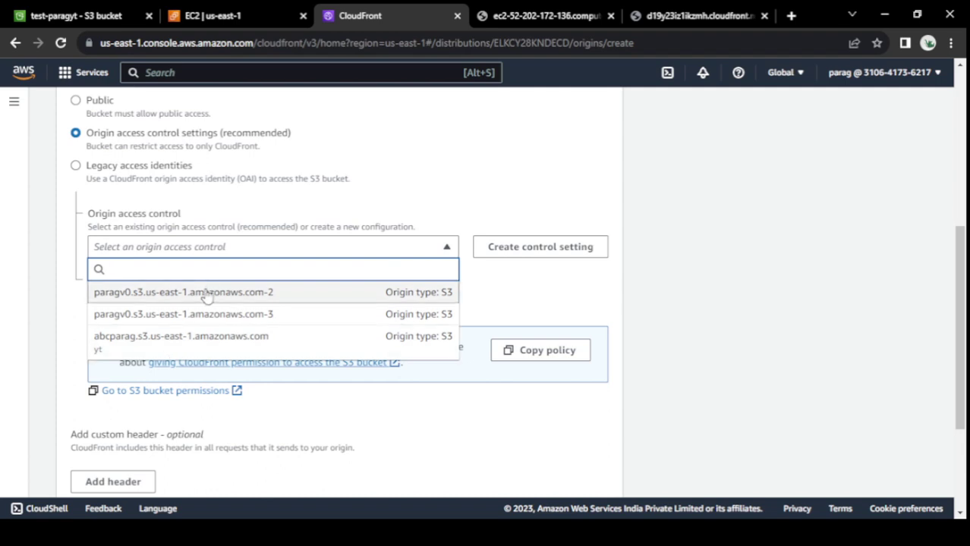
pyautogui.click(280, 293)
# Step: Copy the bucket policy statement for CloudFront access and create the S3 origin with Origin Shield left off
pyautogui.scroll(-1, 444, 298)
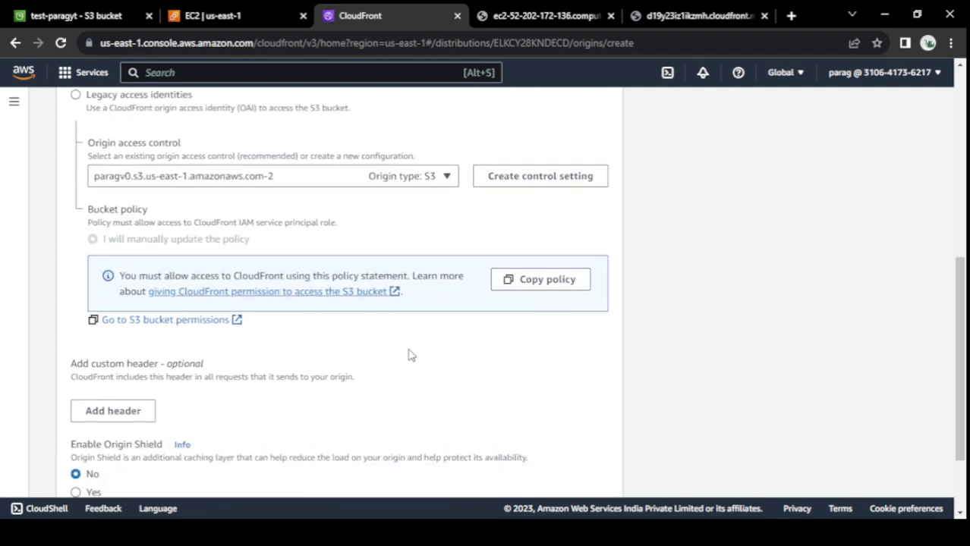
pyautogui.scroll(-1, 424, 370)
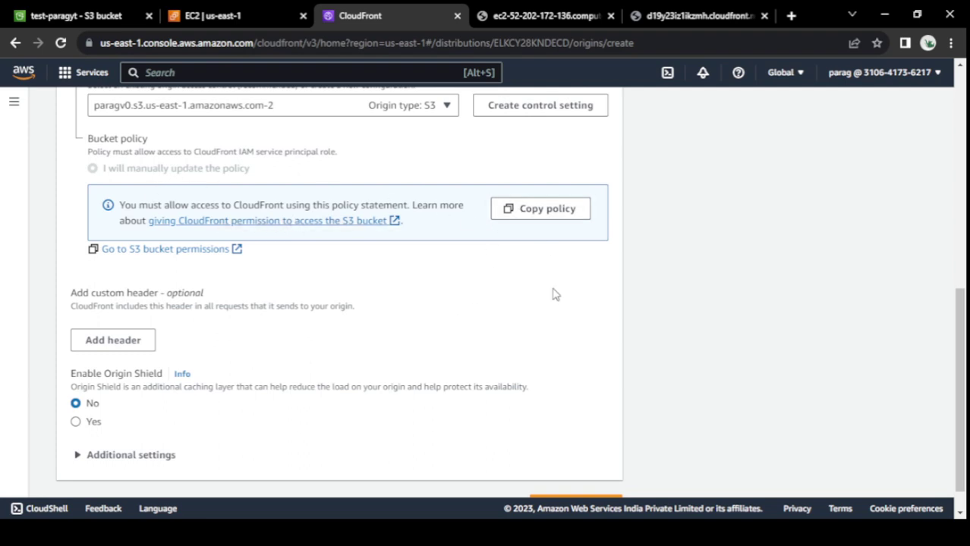
pyautogui.click(510, 215)
pyautogui.scroll(-1, 351, 362)
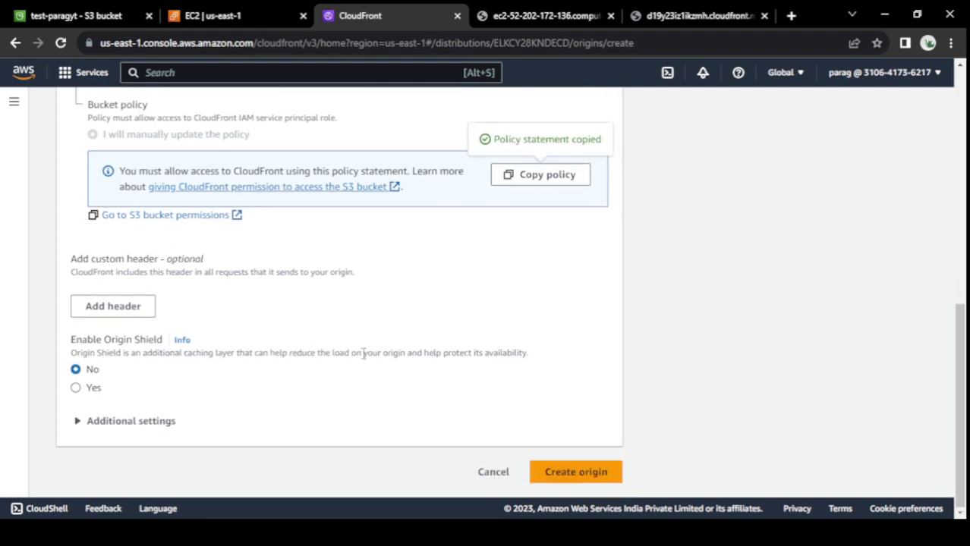
pyautogui.click(574, 473)
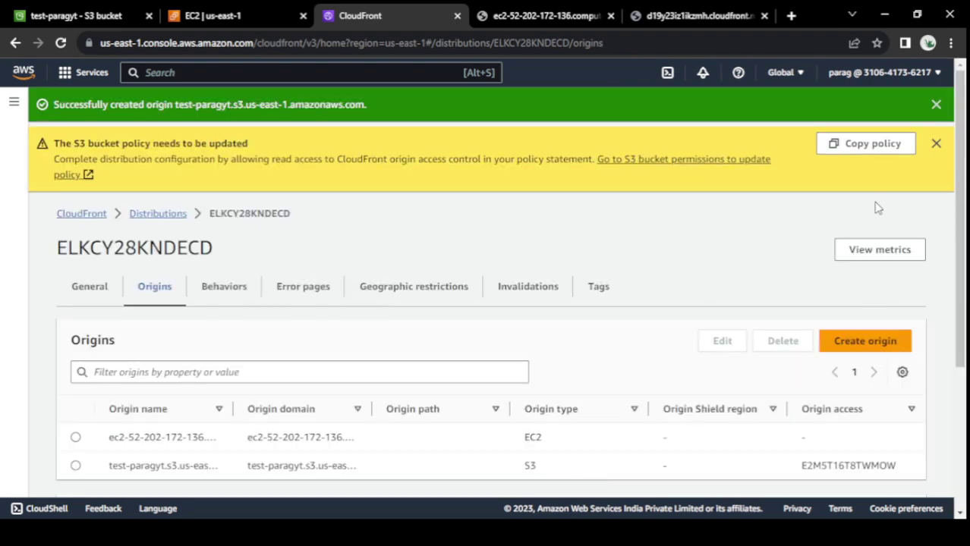
# Step: Copy the required policy for the new origin again and open the test-paragyt bucket's permissions in S3
pyautogui.click(872, 152)
pyautogui.click(746, 161)
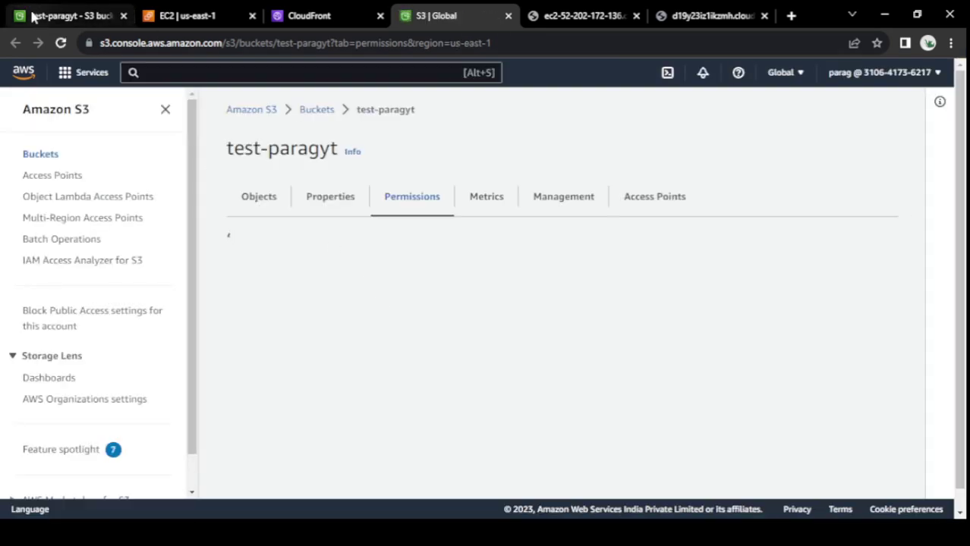
pyautogui.hotkey('ctrl', '1')
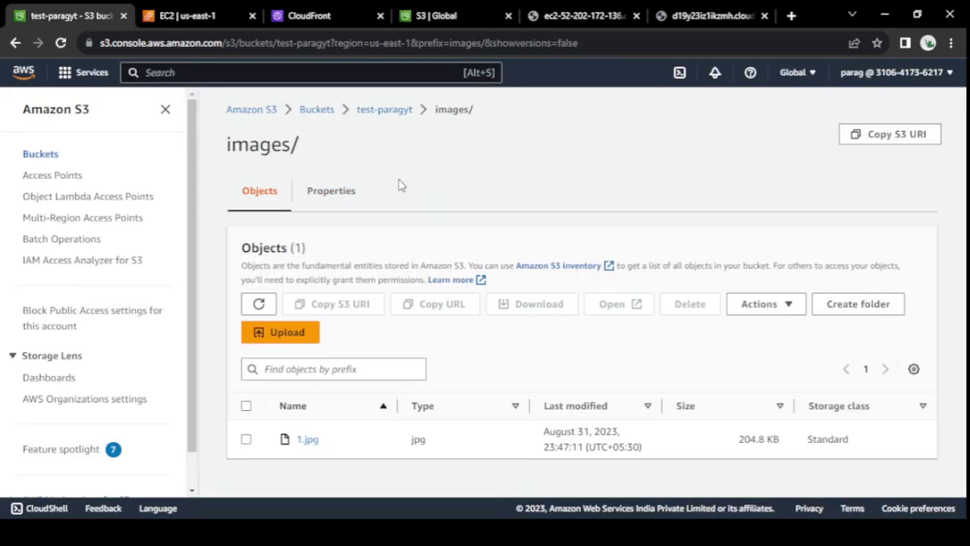
pyautogui.click(560, 18)
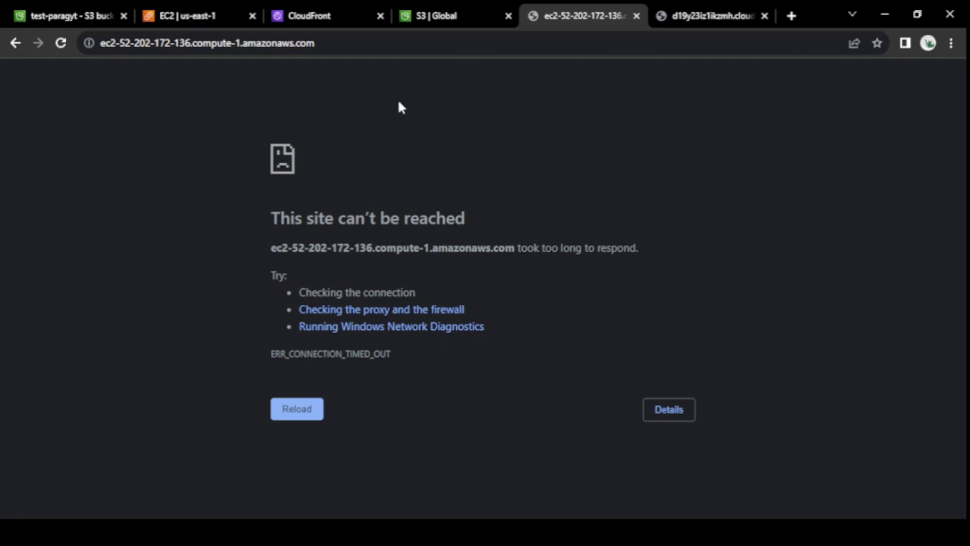
pyautogui.hotkey('ctrl', '4')
pyautogui.scroll(-2, 320, 386)
pyautogui.scroll(2, 320, 385)
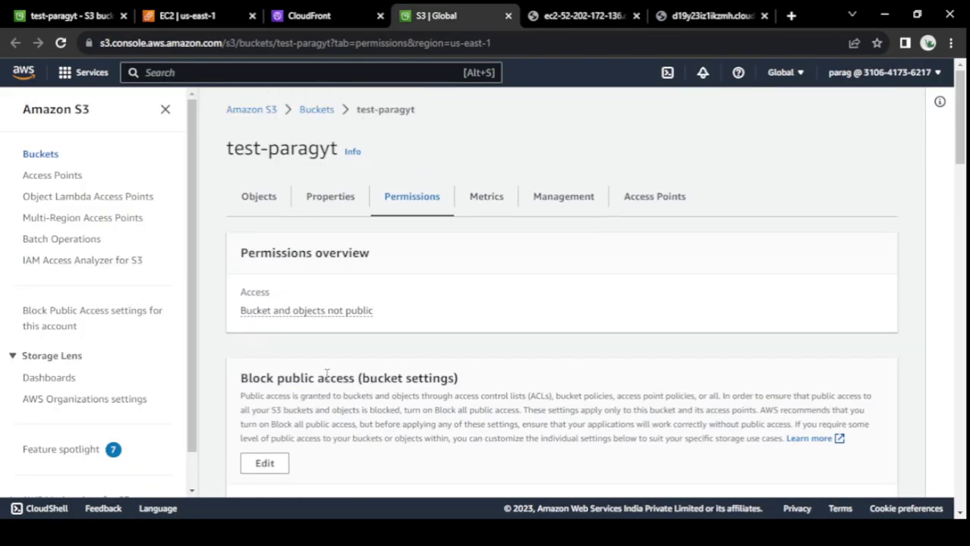
# Step: Close the EC2 site's browser tab and look through the bucket's policy, object ownership and CORS permission settings
pyautogui.click(635, 16)
pyautogui.scroll(-2, 383, 339)
pyautogui.scroll(2, 378, 337)
pyautogui.scroll(-8, 378, 342)
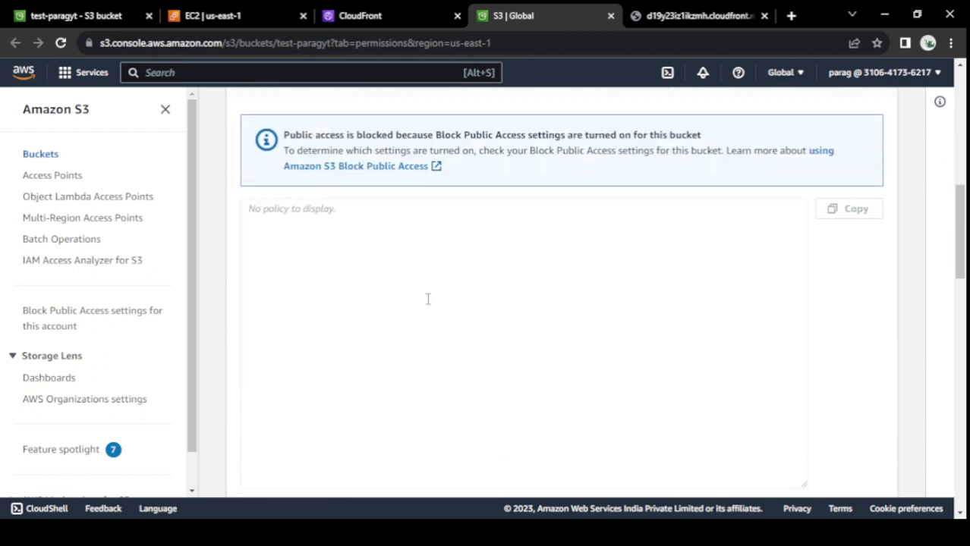
pyautogui.scroll(3, 334, 262)
pyautogui.scroll(-6, 315, 288)
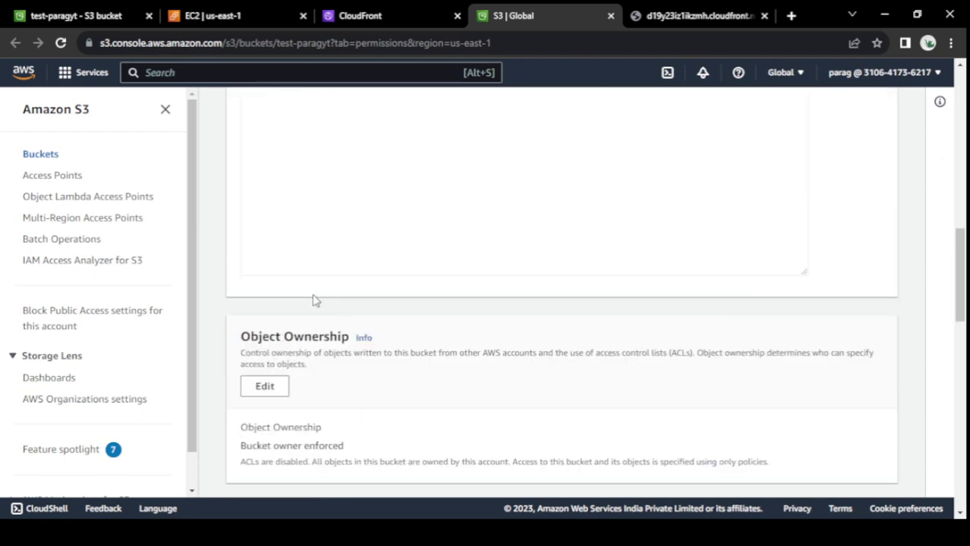
pyautogui.scroll(-10, 315, 299)
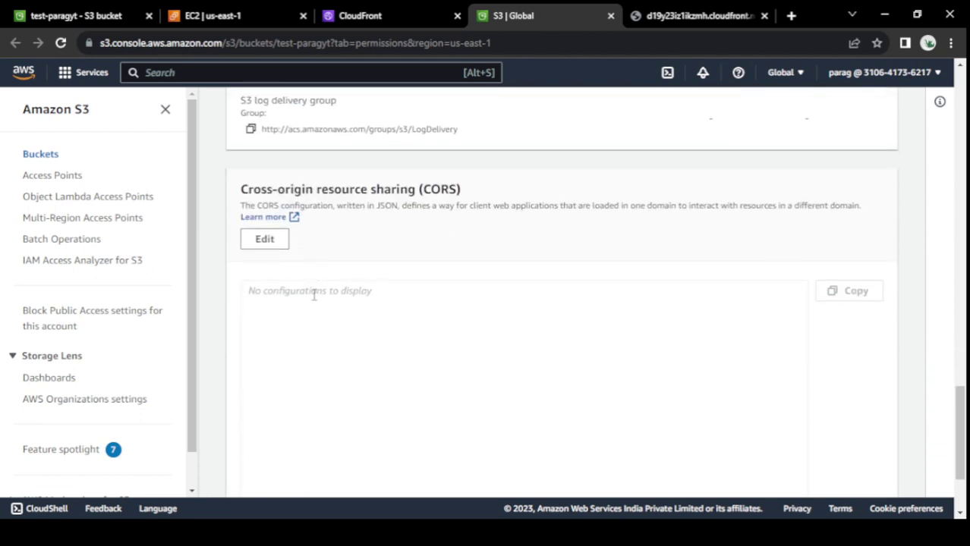
# Step: Paste the copied CloudFront access policy into the test-paragyt bucket policy, review the statement and save the changes
pyautogui.scroll(12, 314, 295)
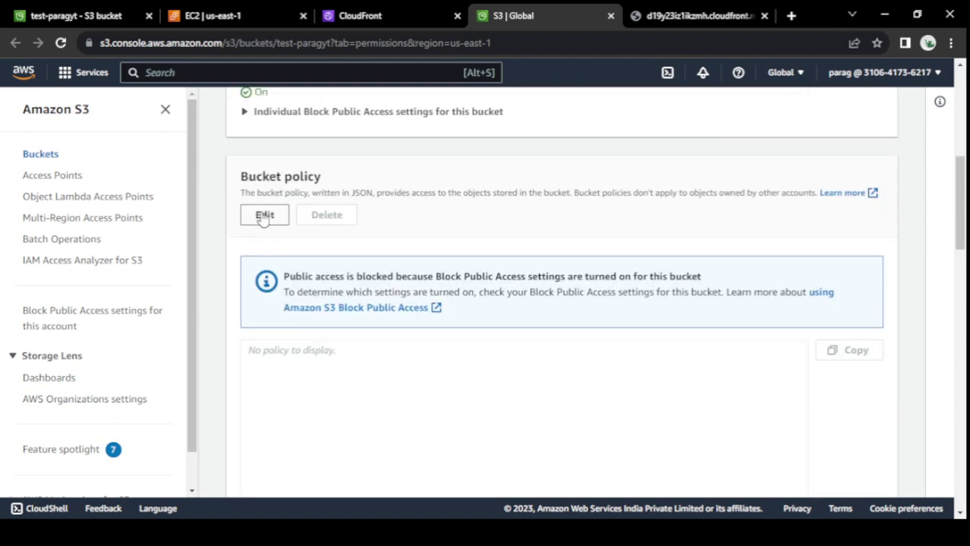
pyautogui.click(388, 13)
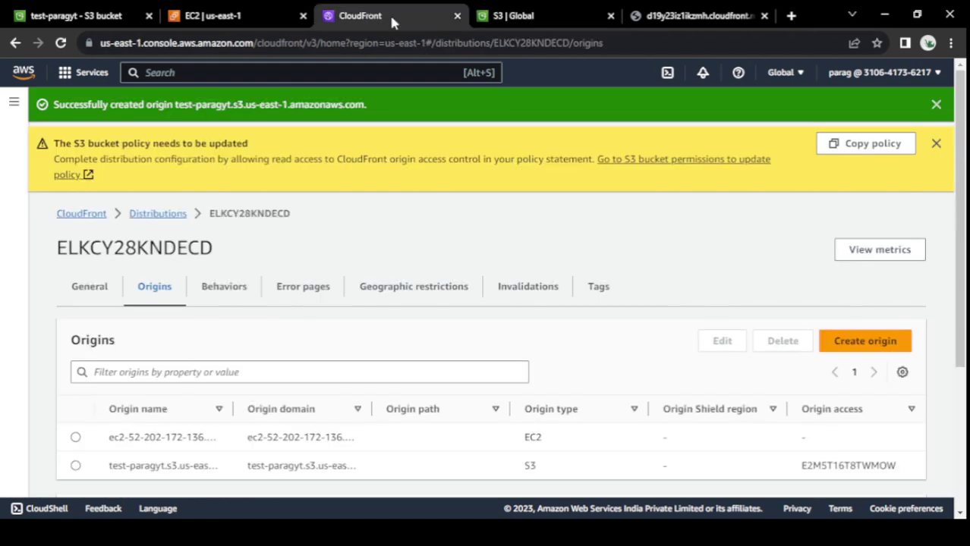
pyautogui.click(506, 17)
pyautogui.click(266, 217)
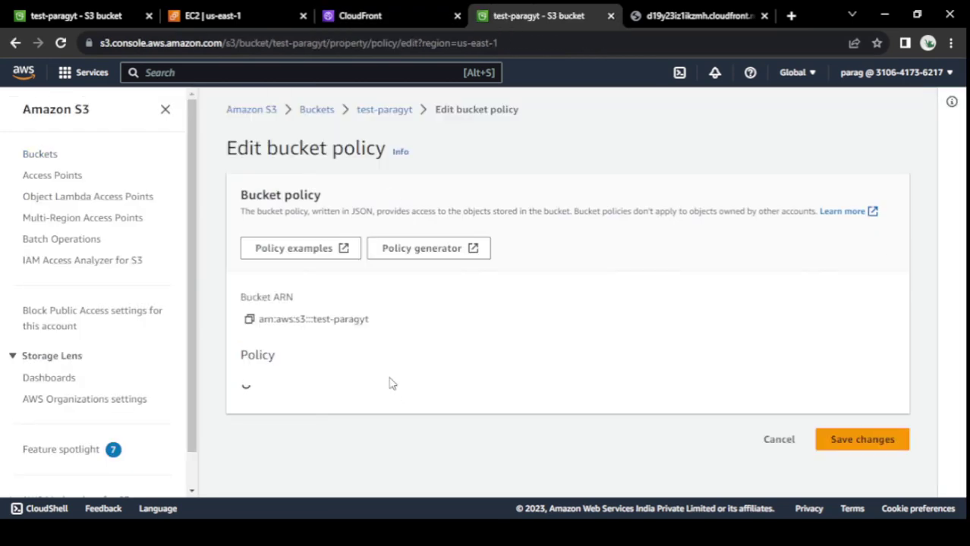
pyautogui.scroll(-3, 383, 366)
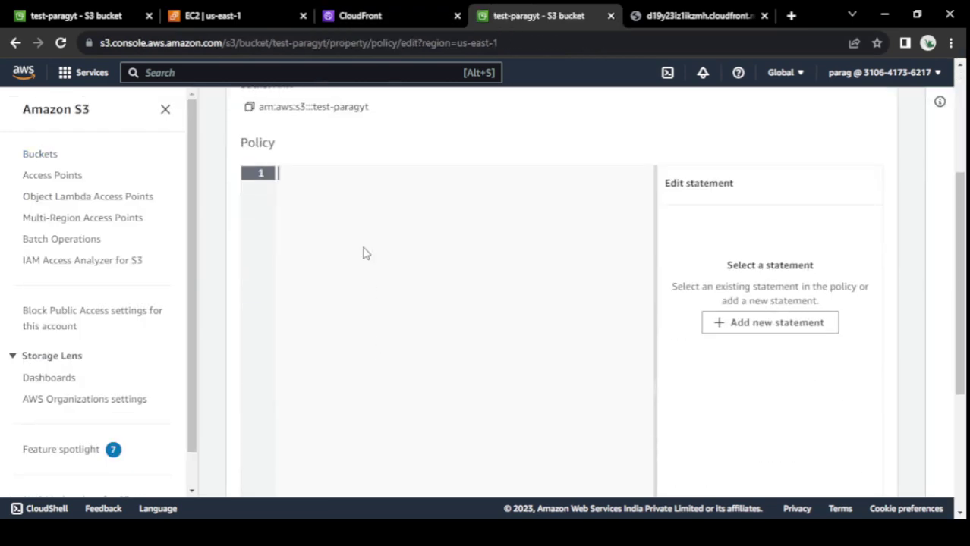
pyautogui.hotkey('ctrl', 'v')
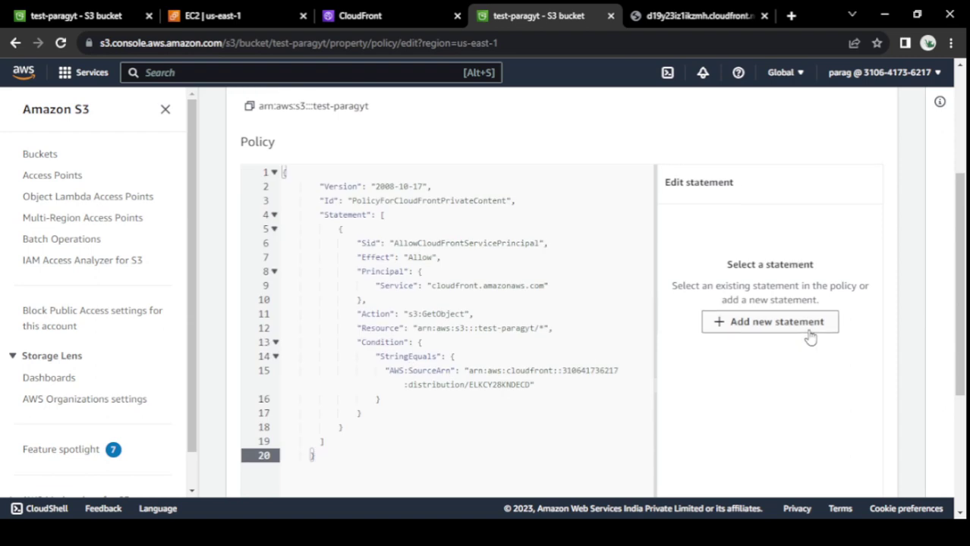
pyautogui.scroll(-3, 789, 379)
pyautogui.scroll(6, 605, 261)
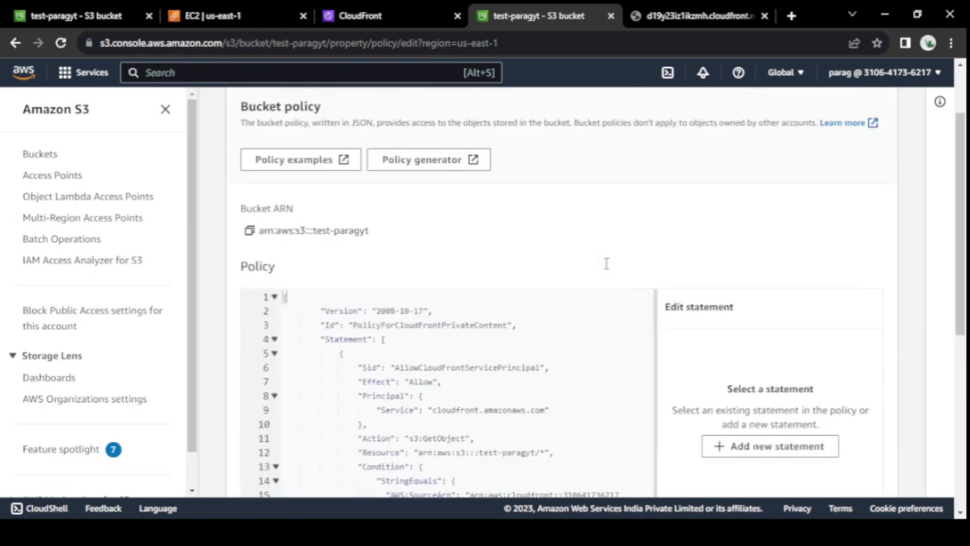
pyautogui.scroll(-6, 606, 267)
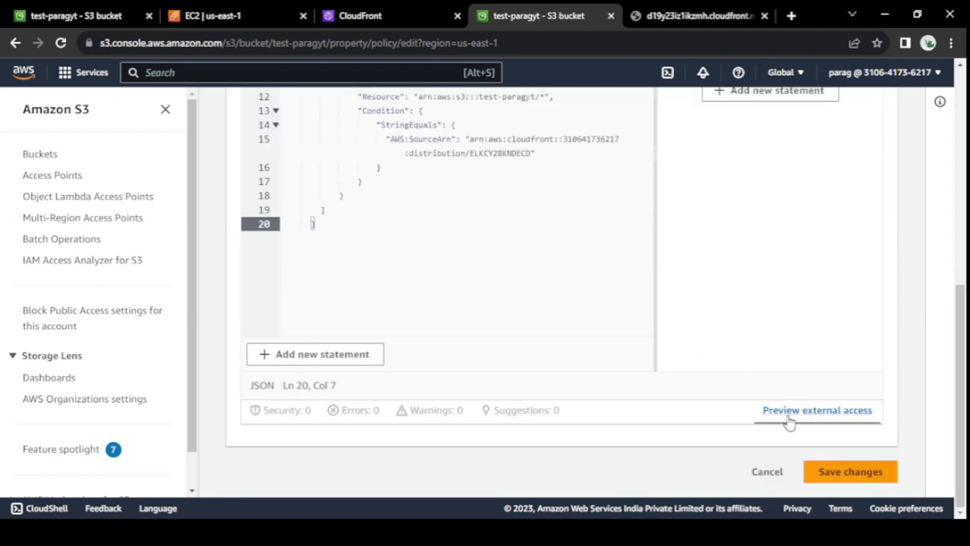
pyautogui.click(811, 472)
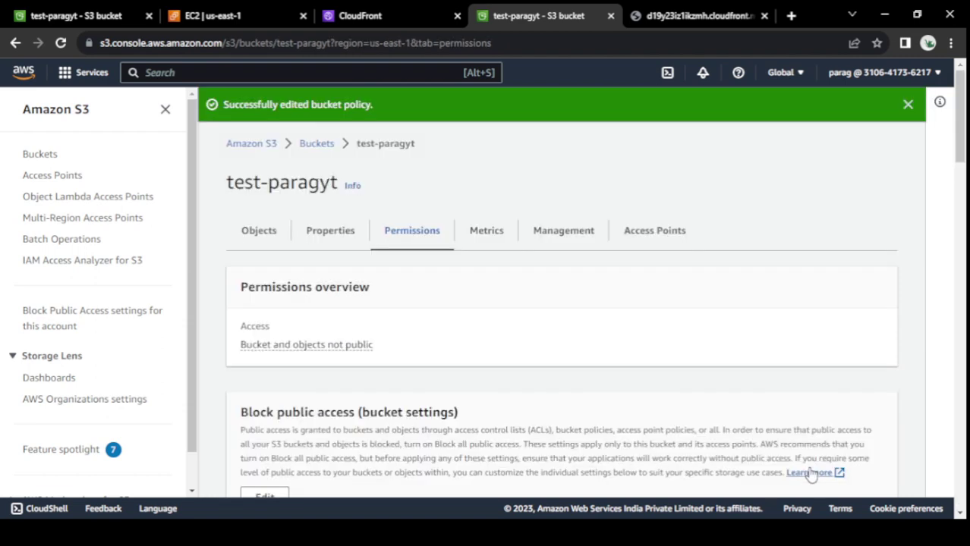
# Step: Return to the S3 bucket list, then check the CloudFront distribution's origins and the page served at its cloudfront.net domain
pyautogui.click(315, 145)
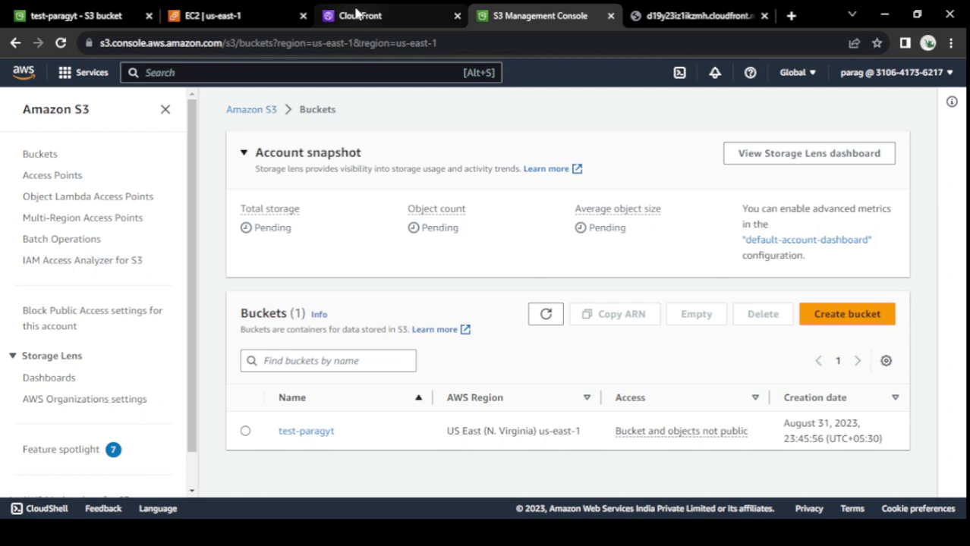
pyautogui.click(356, 14)
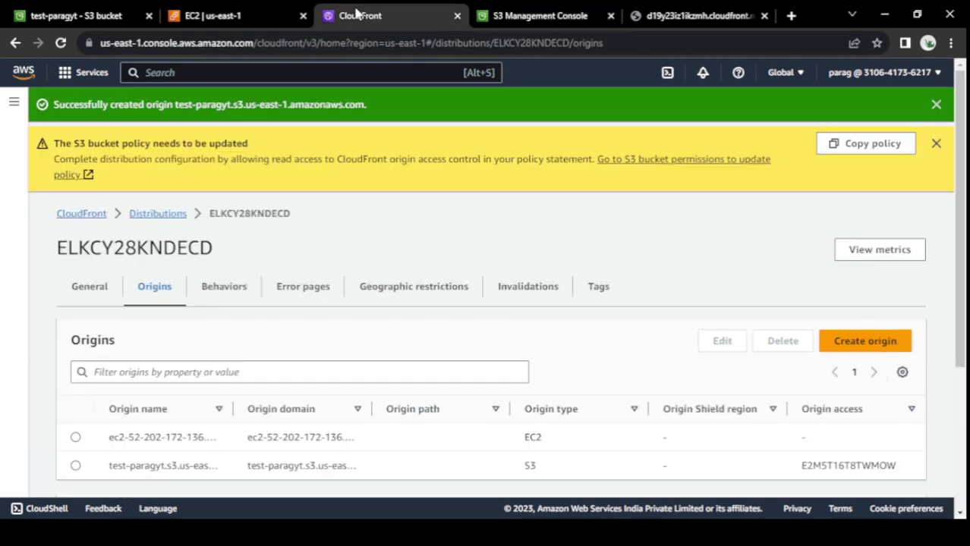
pyautogui.scroll(-2, 470, 319)
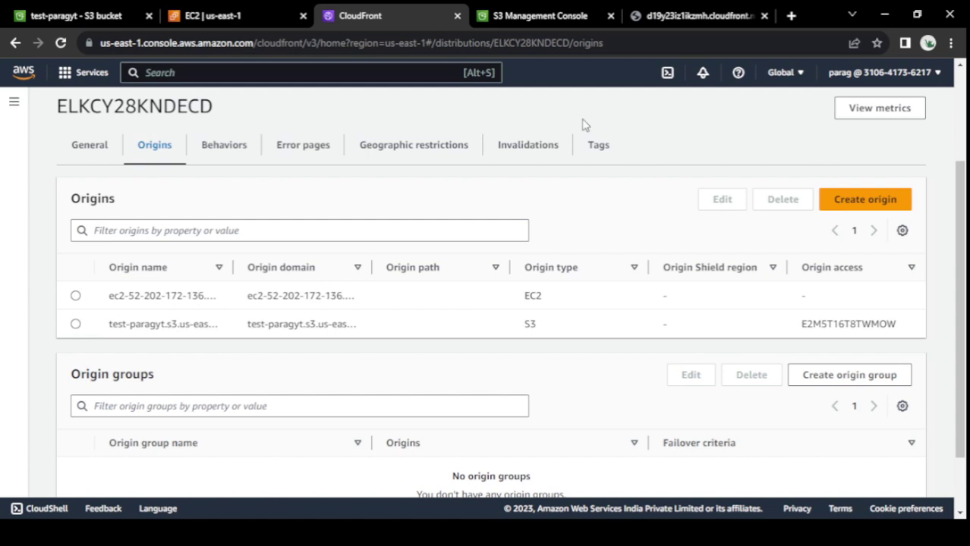
pyautogui.click(702, 16)
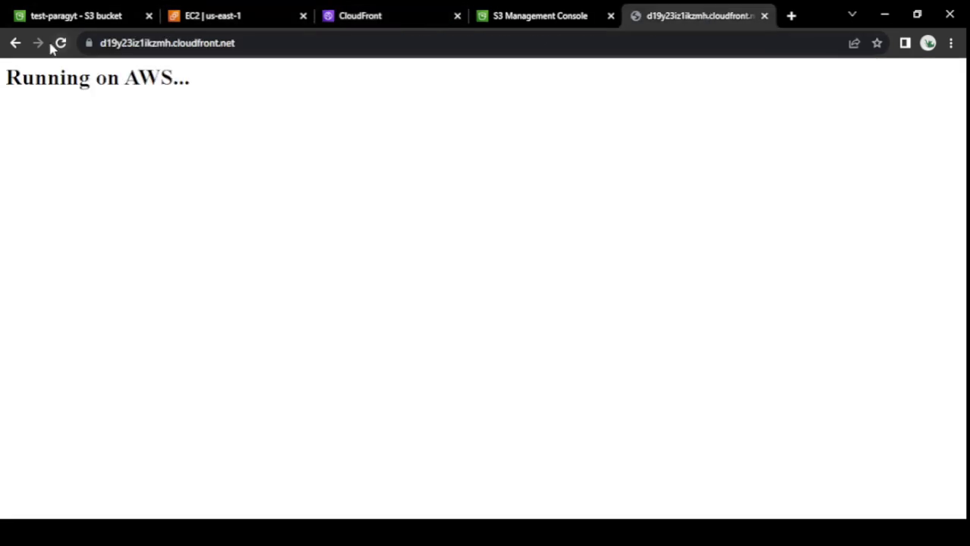
pyautogui.doubleClick(342, 134)
pyautogui.click(552, 10)
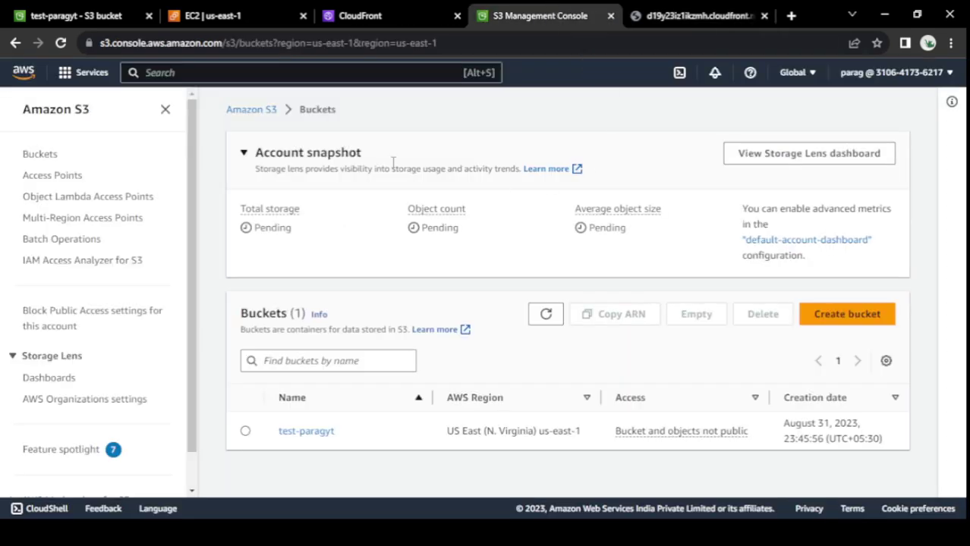
# Step: Create an invalidation for the object path /* on the CloudFront distribution
pyautogui.click(373, 15)
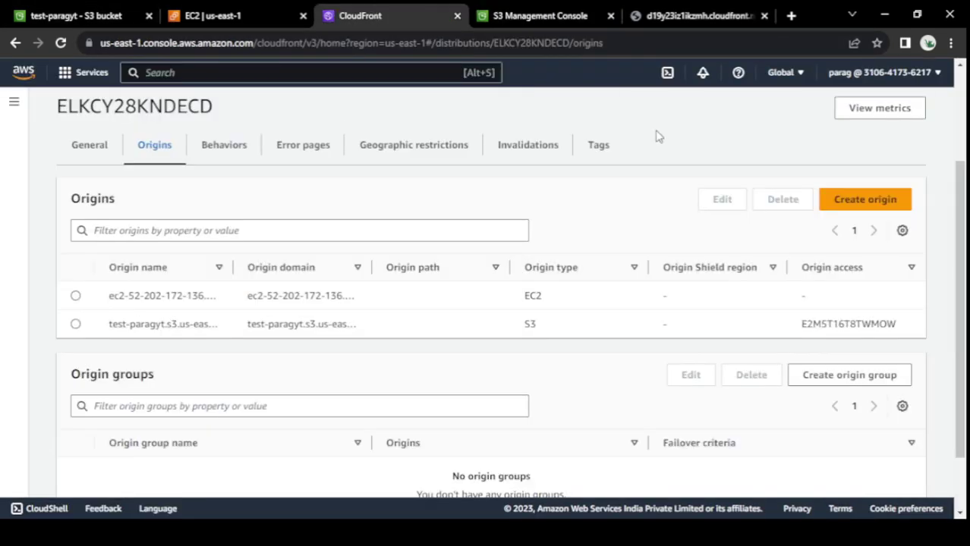
pyautogui.click(530, 146)
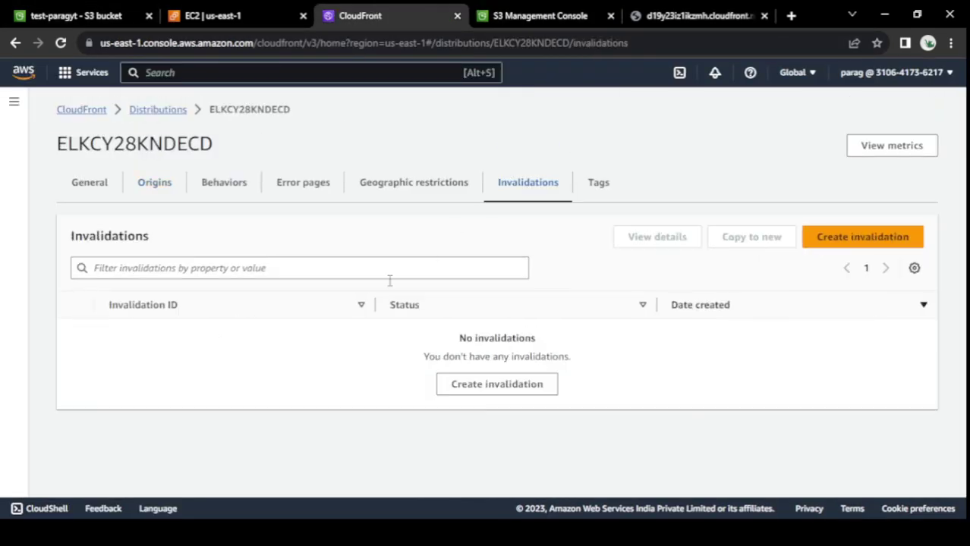
pyautogui.click(515, 381)
pyautogui.click(254, 275)
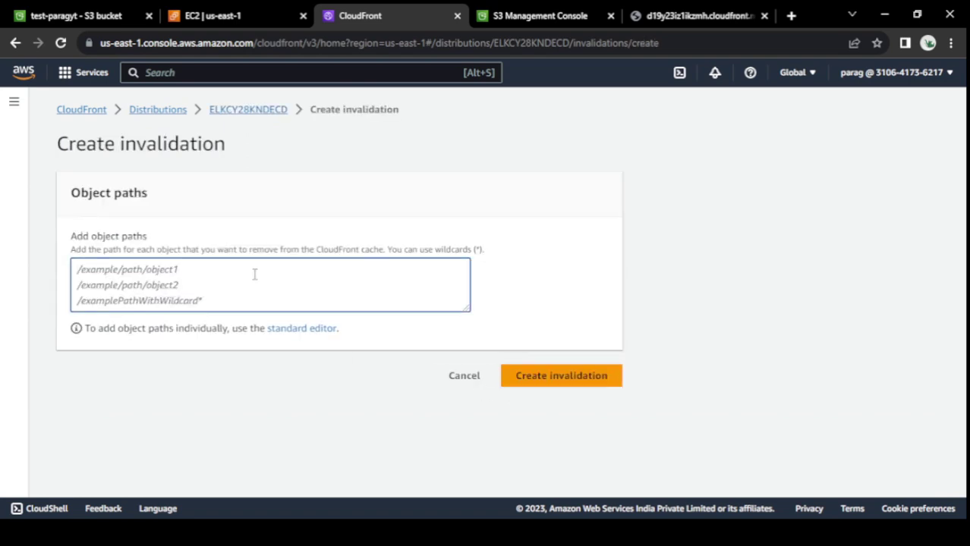
pyautogui.write('/*')
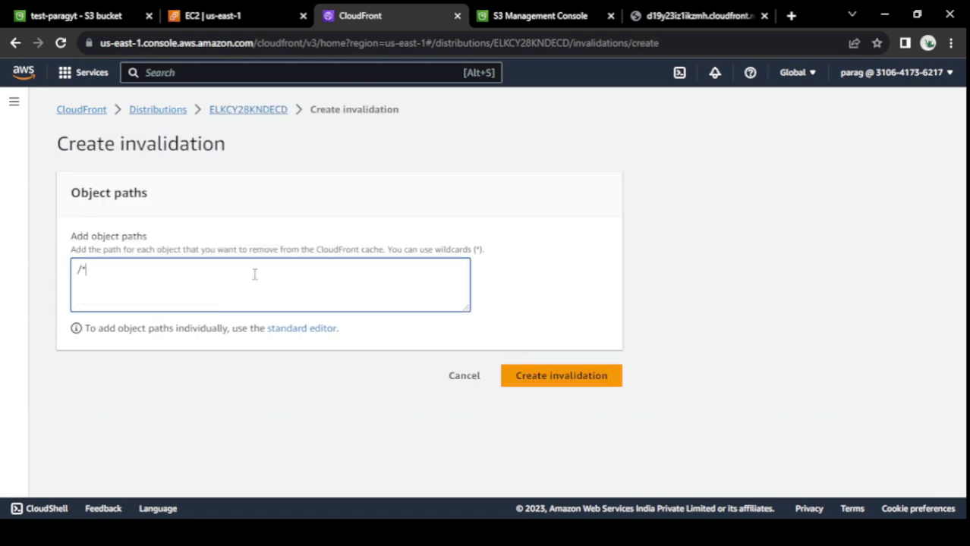
pyautogui.click(596, 375)
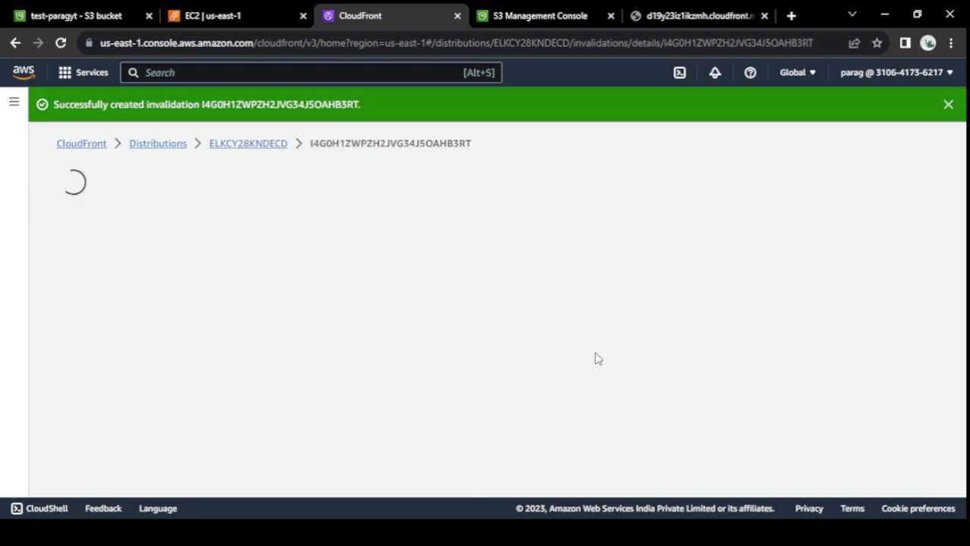
# Step: Check the distribution's site and the invalidation's status, and open the images/ folder of the test-paragyt bucket in S3
pyautogui.click(661, 16)
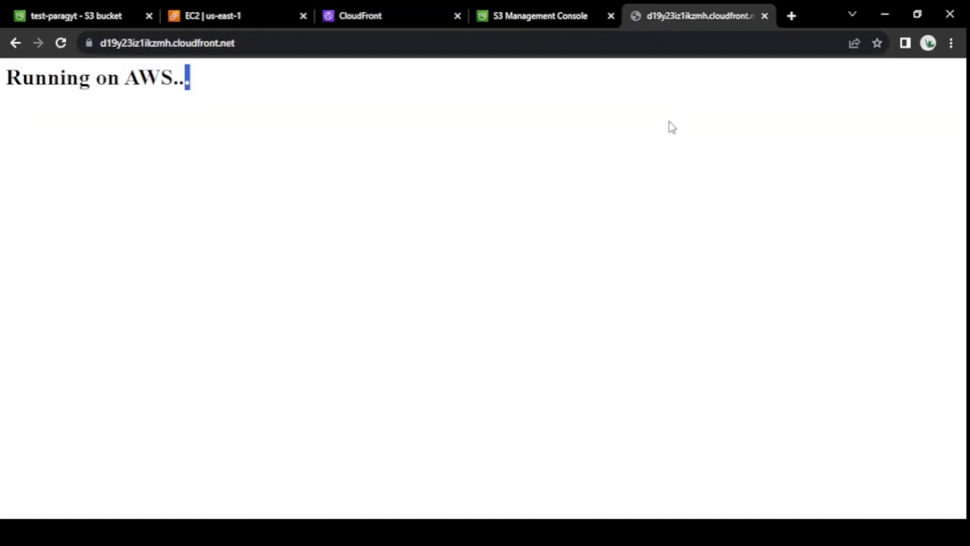
pyautogui.click(386, 16)
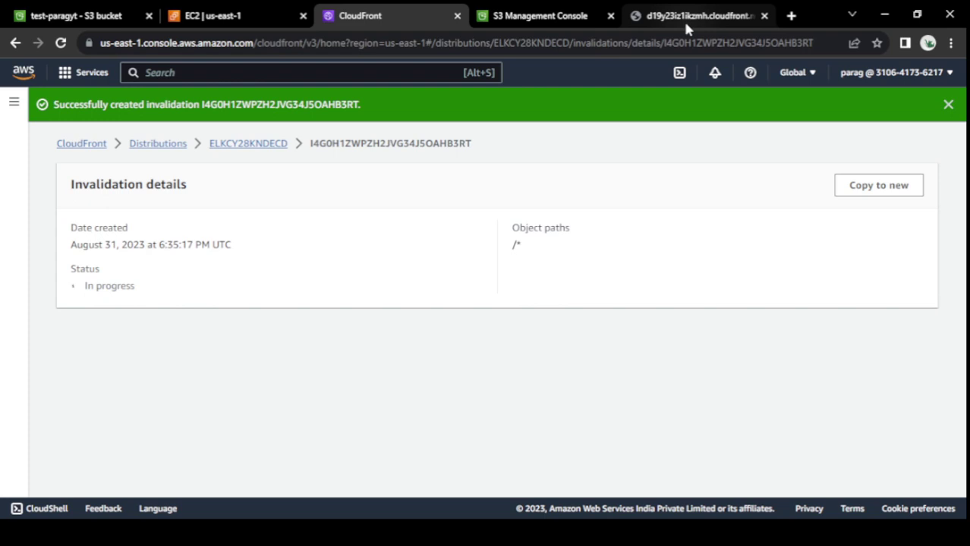
pyautogui.click(533, 23)
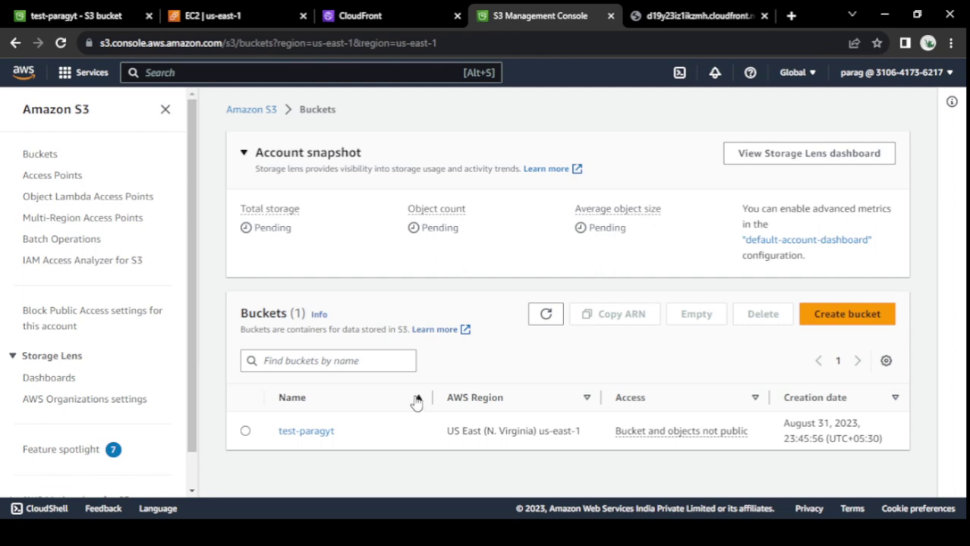
pyautogui.click(306, 432)
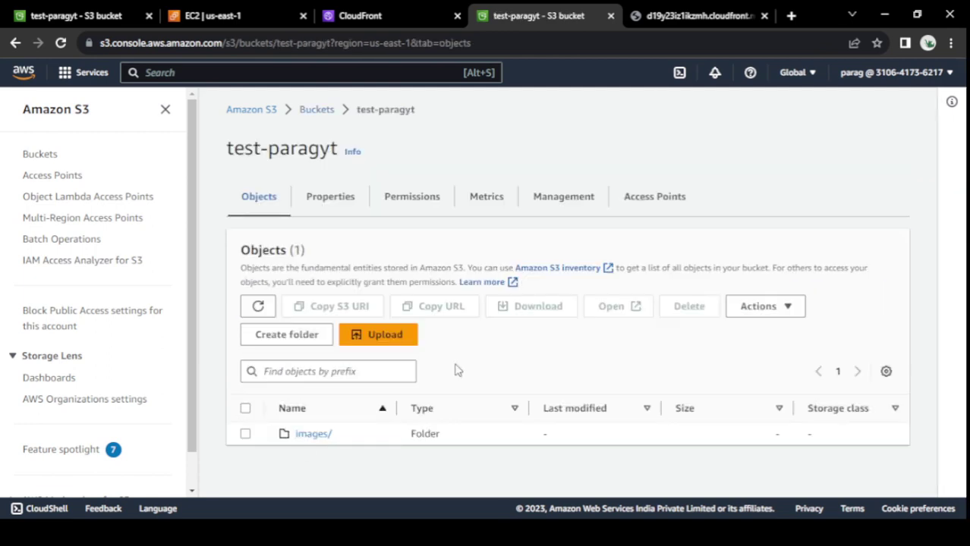
pyautogui.click(321, 437)
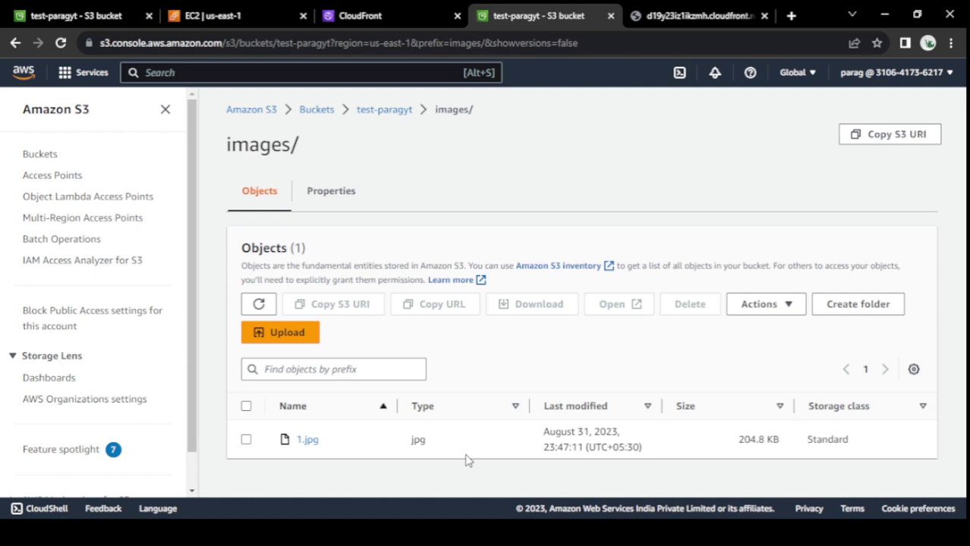
# Step: Switch to EC2 and connect to the running test instance through EC2 Instance Connect as ec2-user
pyautogui.click(220, 15)
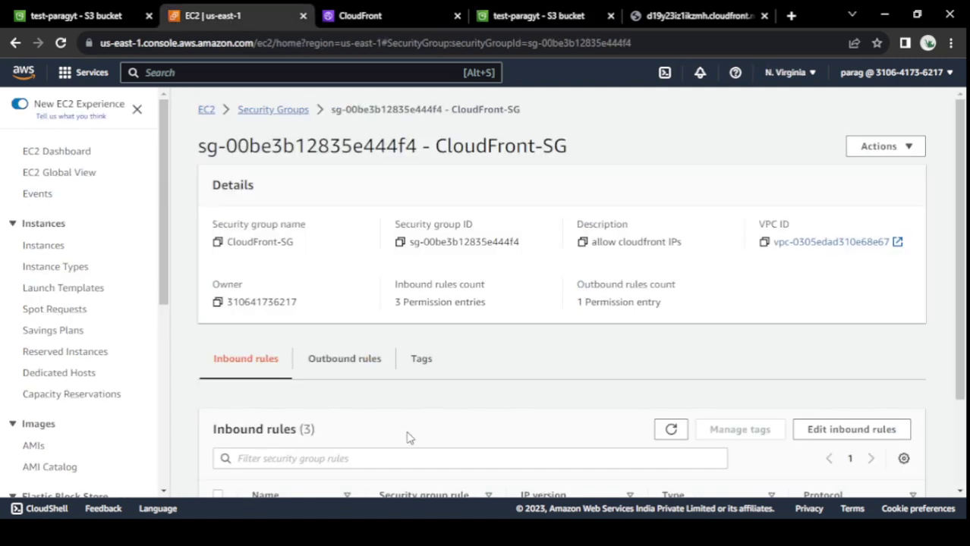
pyautogui.click(205, 113)
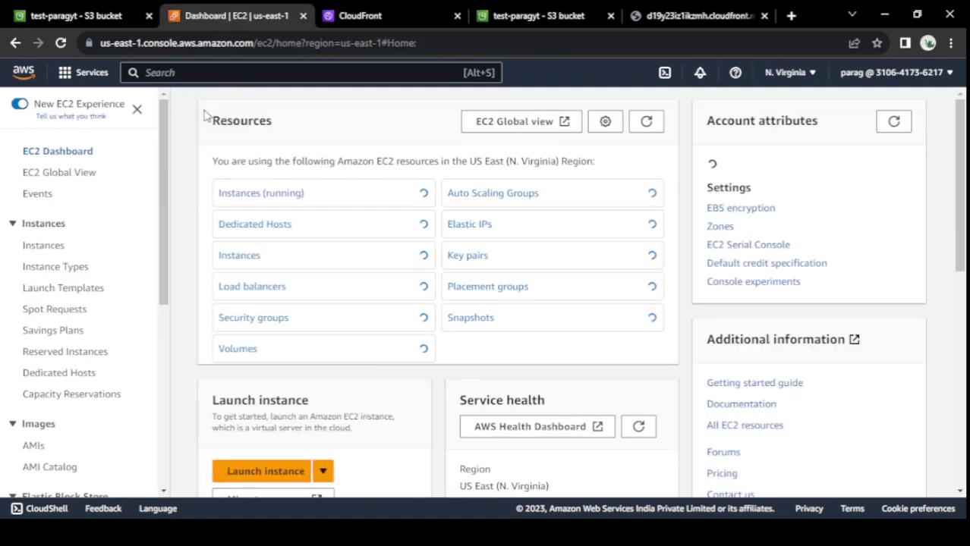
pyautogui.click(278, 199)
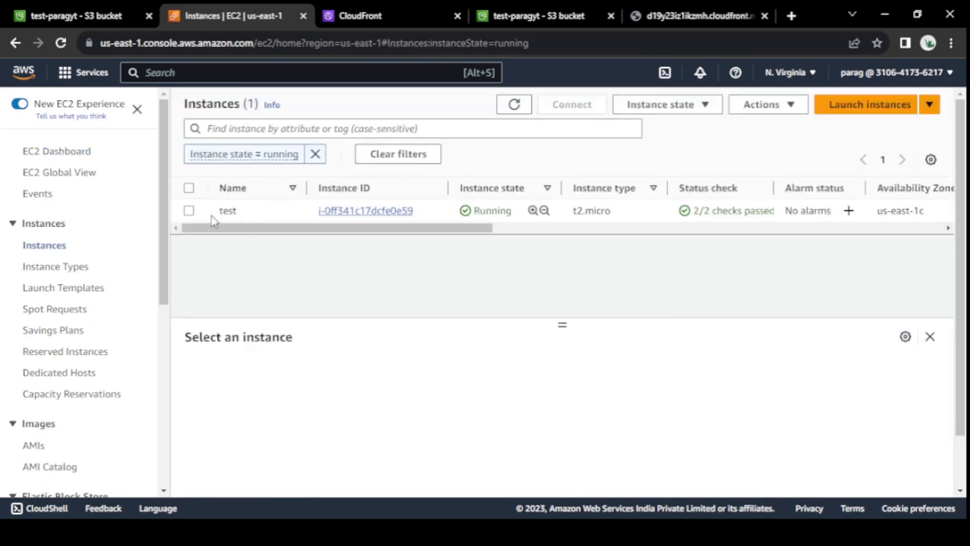
pyautogui.click(341, 212)
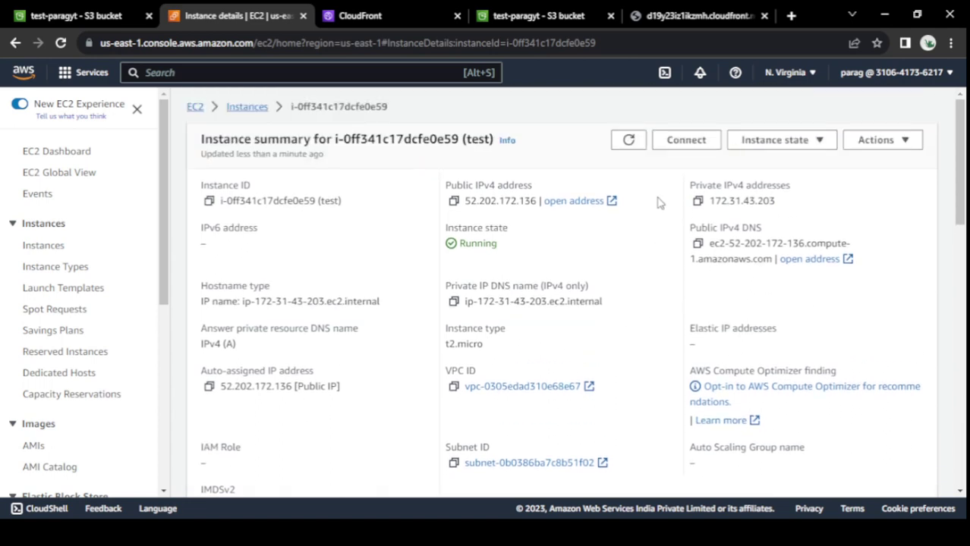
pyautogui.click(685, 141)
pyautogui.scroll(-2, 245, 347)
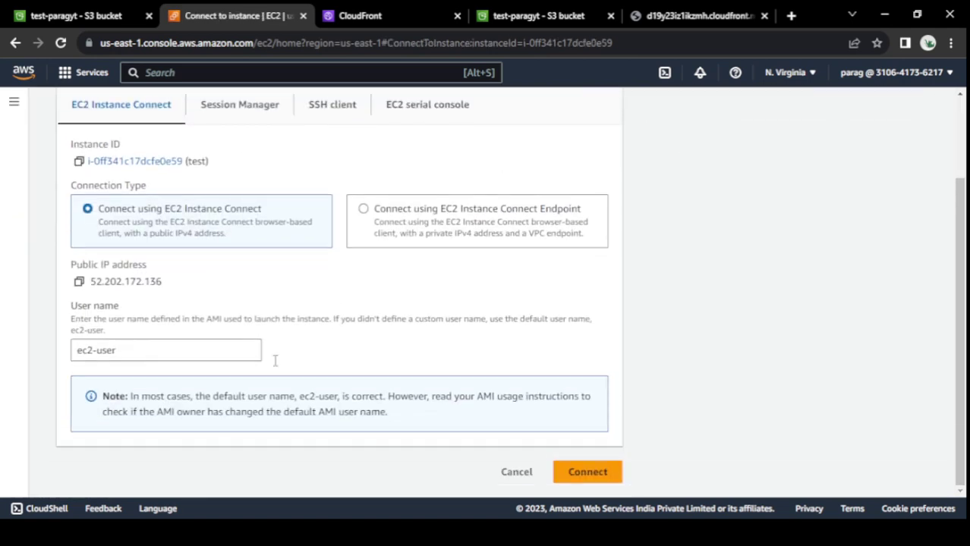
pyautogui.click(582, 475)
# Step: Look through the open S3, site and EC2 pages and check the invalidation's status in CloudFront
pyautogui.click(581, 15)
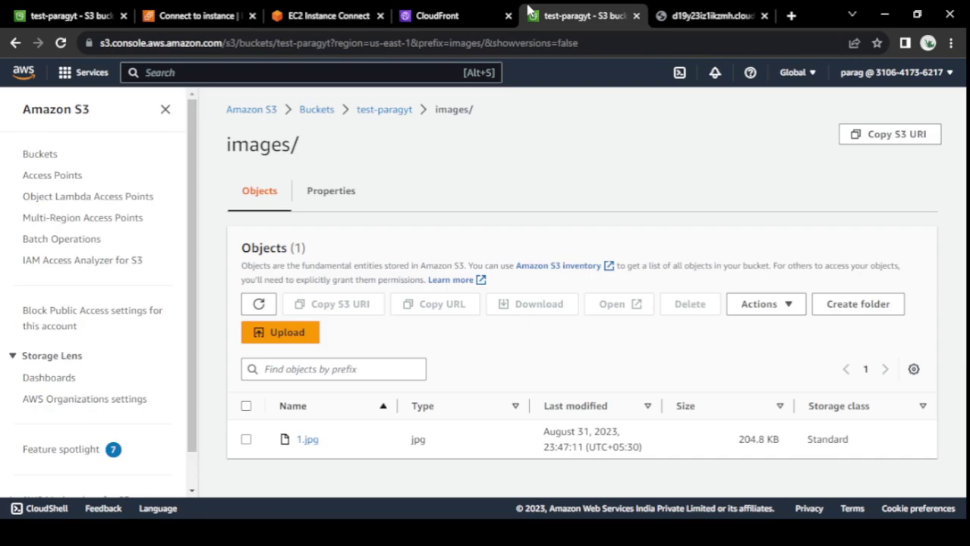
pyautogui.click(685, 15)
pyautogui.click(190, 15)
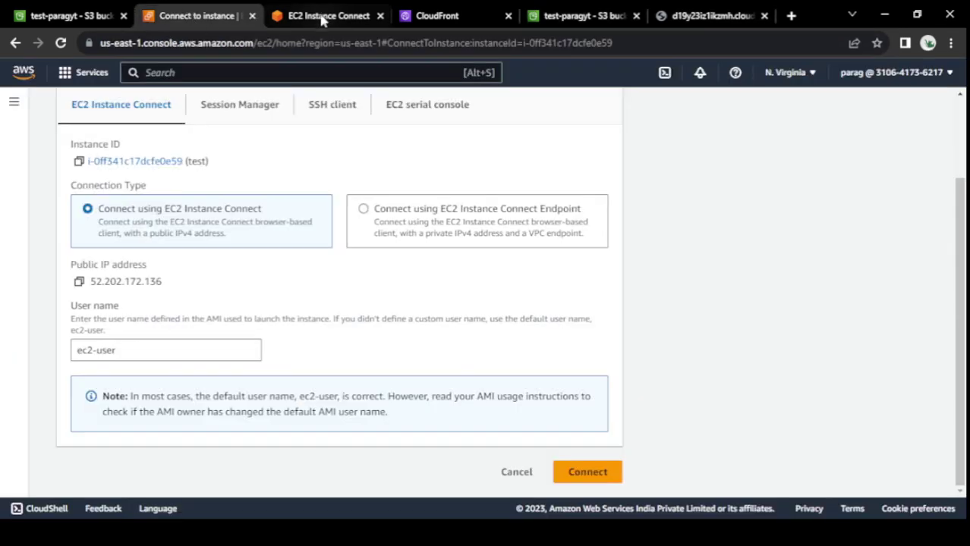
pyautogui.hotkey('ctrl', 'Tab')
pyautogui.click(459, 15)
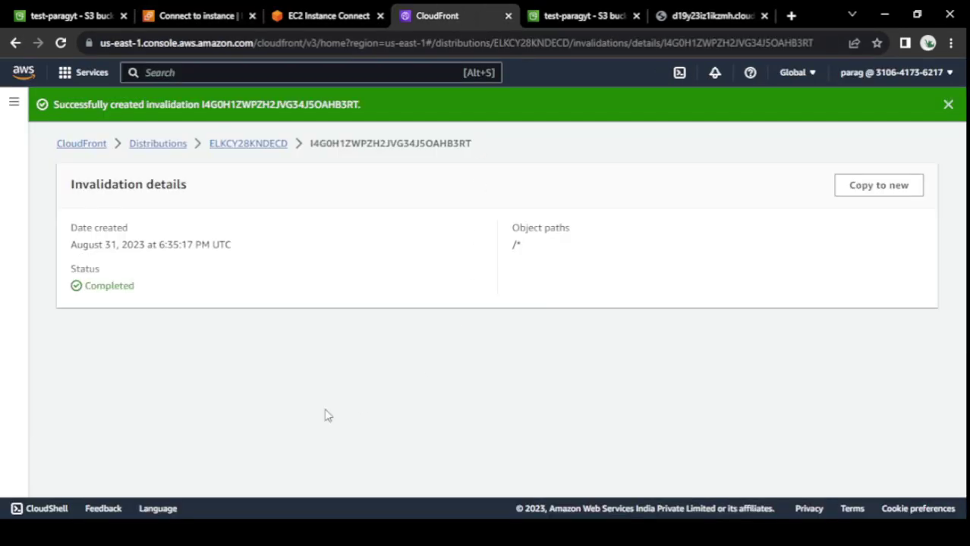
# Step: Reload the CloudFront distribution's site and check the text on its root page
pyautogui.click(730, 16)
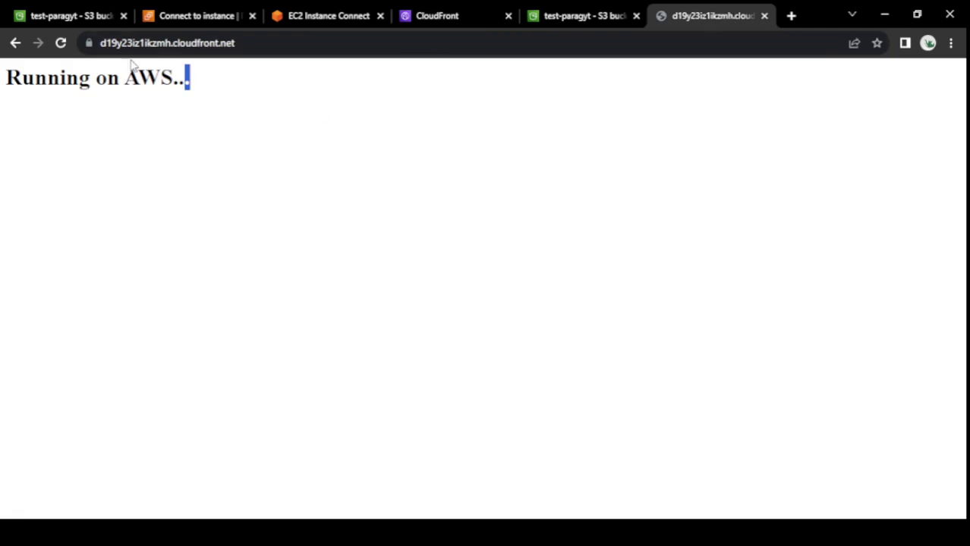
pyautogui.click(61, 42)
pyautogui.moveTo(203, 86); pyautogui.dragTo(7, 91)
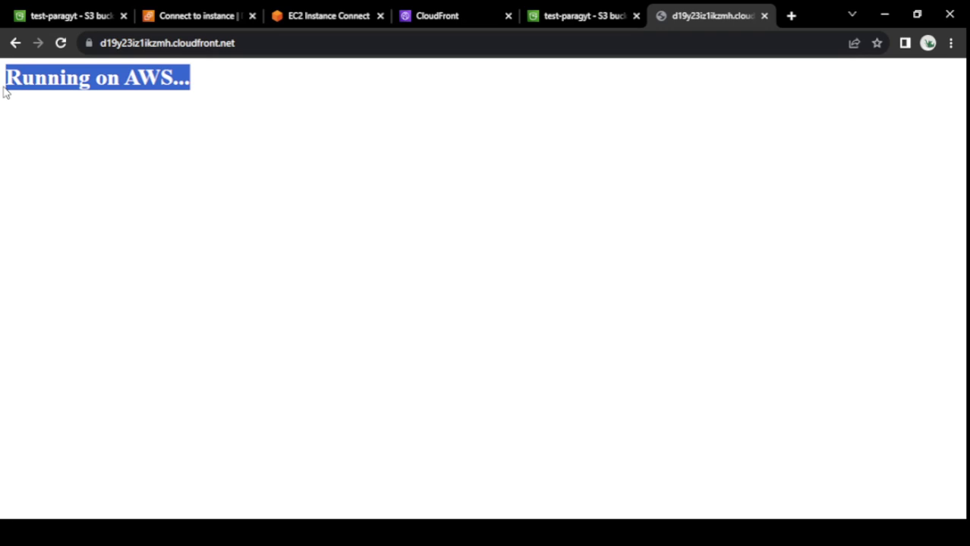
pyautogui.click(269, 43)
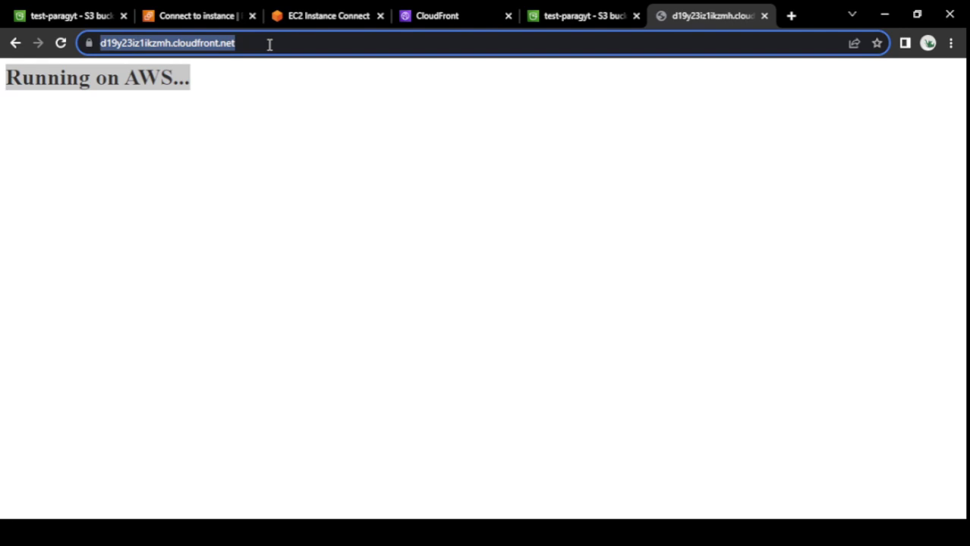
pyautogui.click(269, 44)
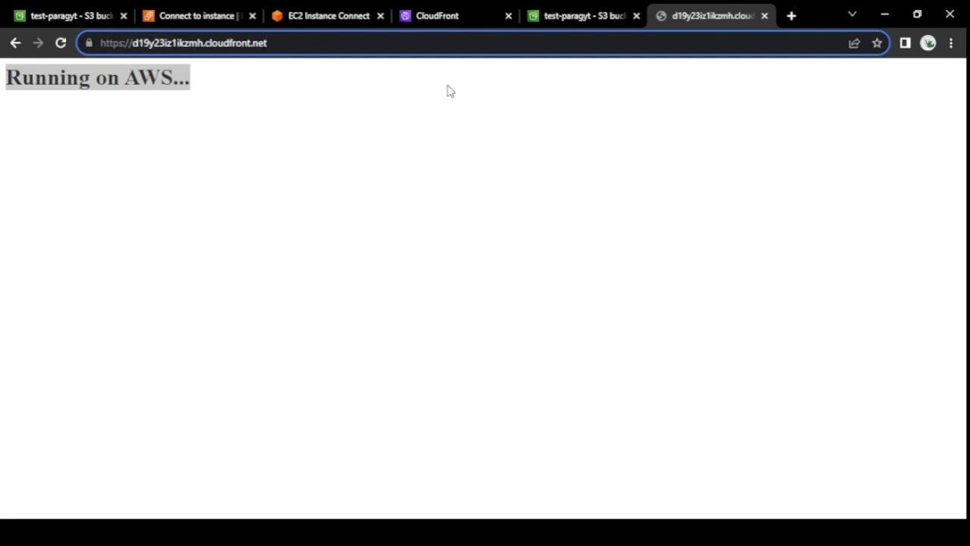
# Step: Switch to the EC2 Instance Connect terminal and become root with sudo -i
pyautogui.click(334, 14)
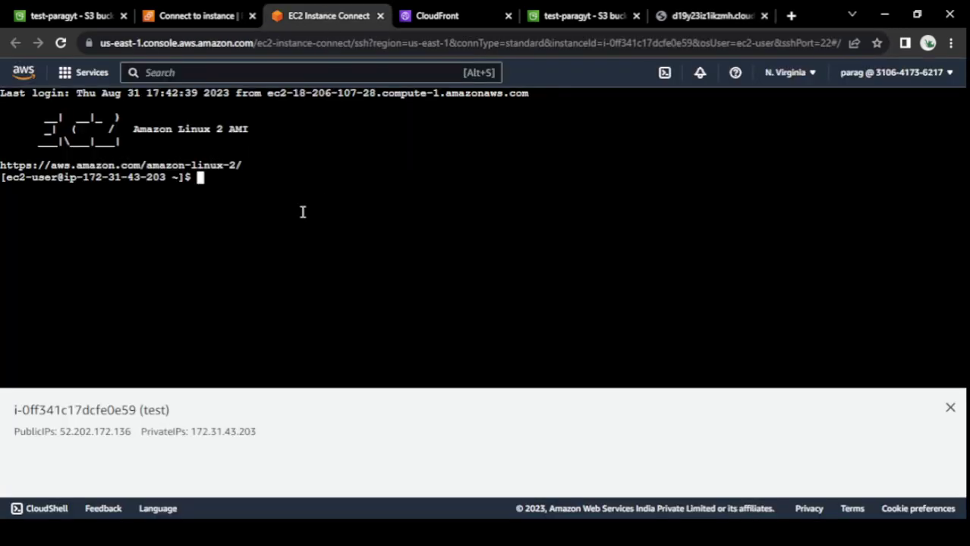
pyautogui.write('sudo -i')
pyautogui.press('Return')
# Step: Change to the /var/www/html/ directory on the instance and list its contents
pyautogui.write('cd /')
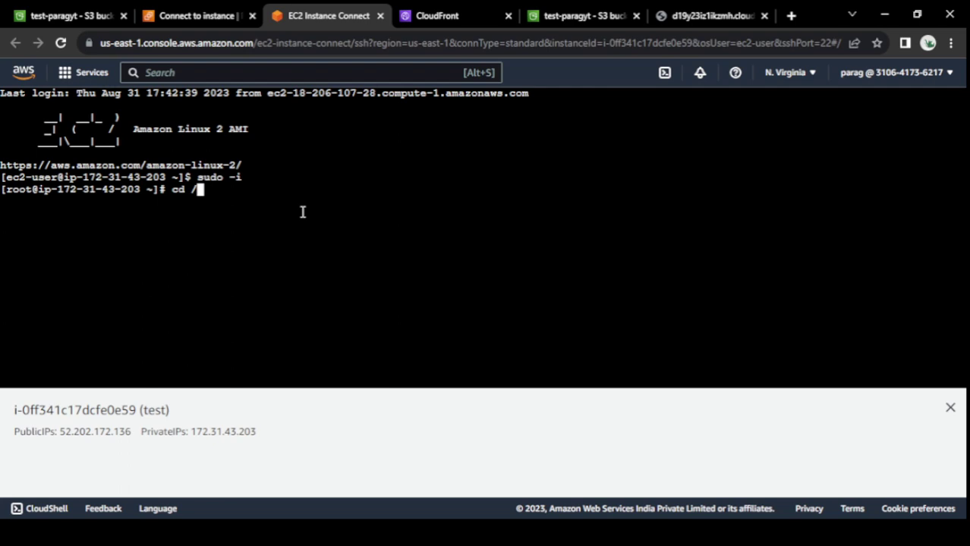
pyautogui.write('var/www.ht')
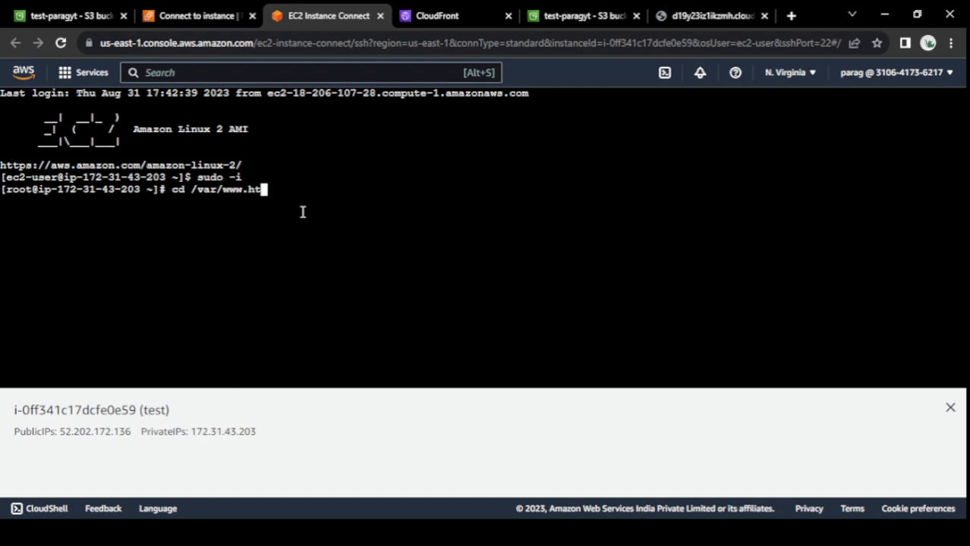
pyautogui.press('Left')
pyautogui.press('Left')
pyautogui.press('BackSpace')
pyautogui.write('/')
pyautogui.press('Right')
pyautogui.press('Right')
pyautogui.press('Tab')
pyautogui.press('Return')
pyautogui.write('ls')
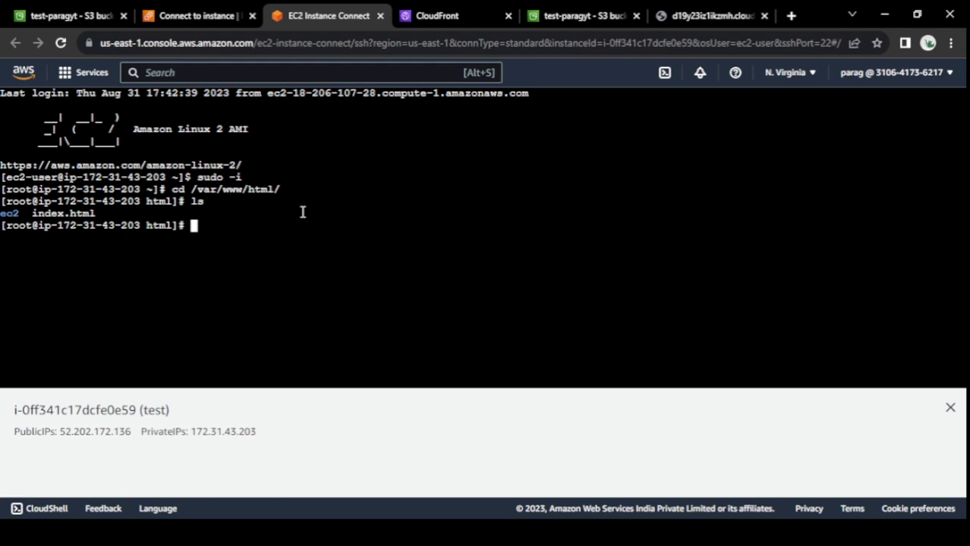
# Step: Display the contents of index.html in the terminal with cat
pyautogui.write('cat index.html')
pyautogui.press('Tab')
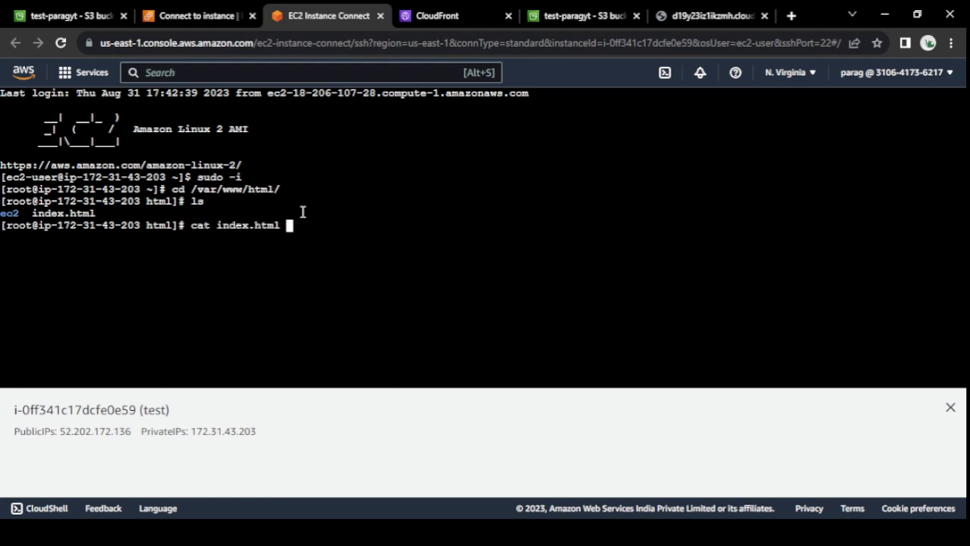
pyautogui.press('Return')
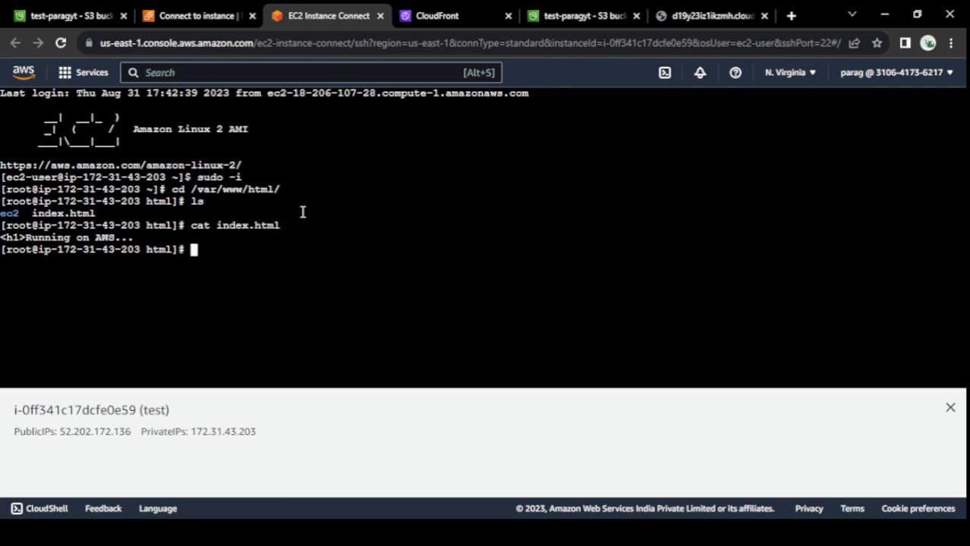
# Step: Change into the ec2 subdirectory and list the files in it
pyautogui.write('cd ec2')
pyautogui.press('Return')
pyautogui.write('ls')
pyautogui.press('Return')
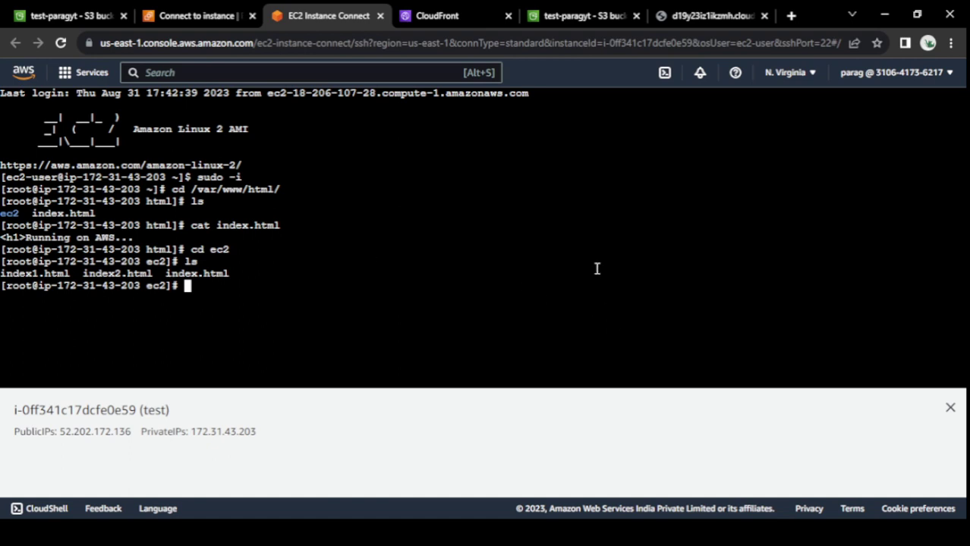
# Step: Switch to the CloudFront distribution's site and request the /ec2 path
pyautogui.click(567, 14)
pyautogui.click(720, 17)
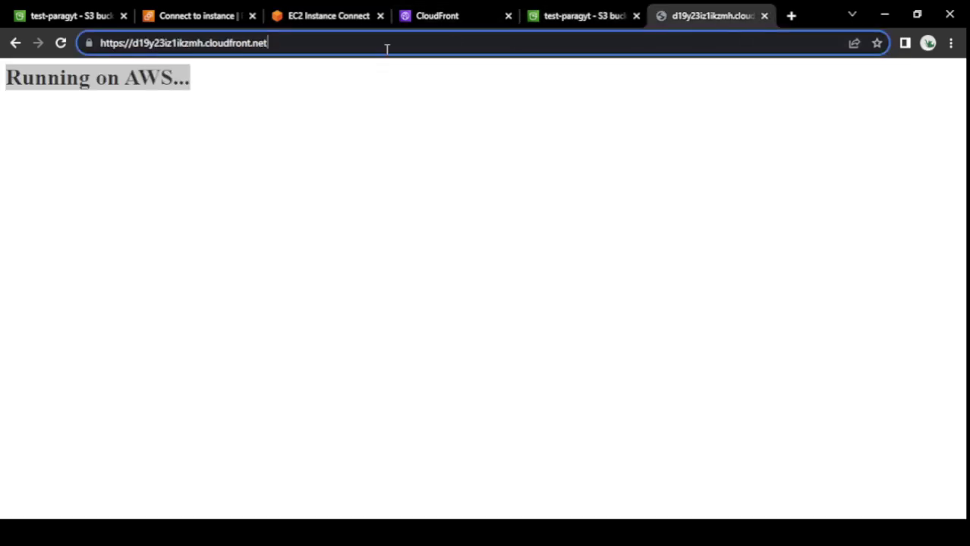
pyautogui.write('/ec2')
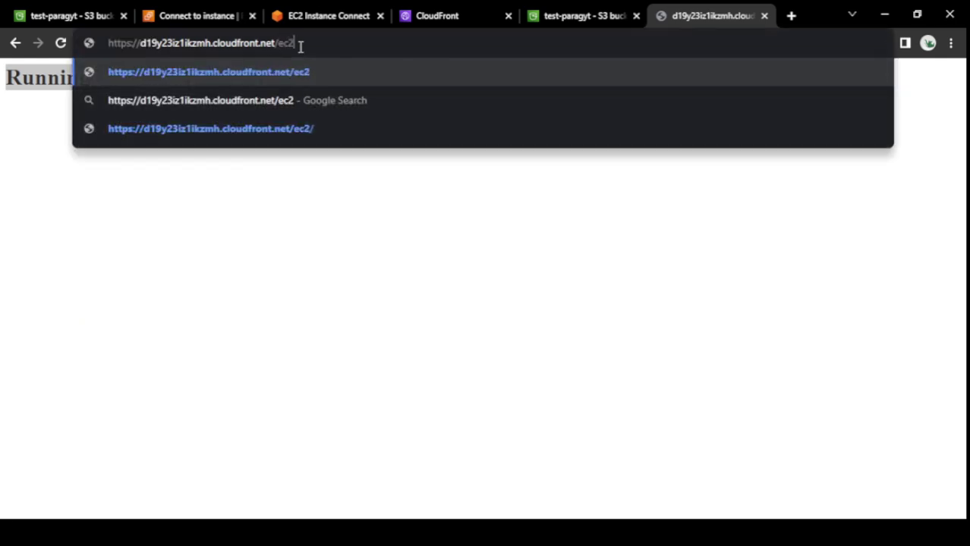
pyautogui.press('Return')
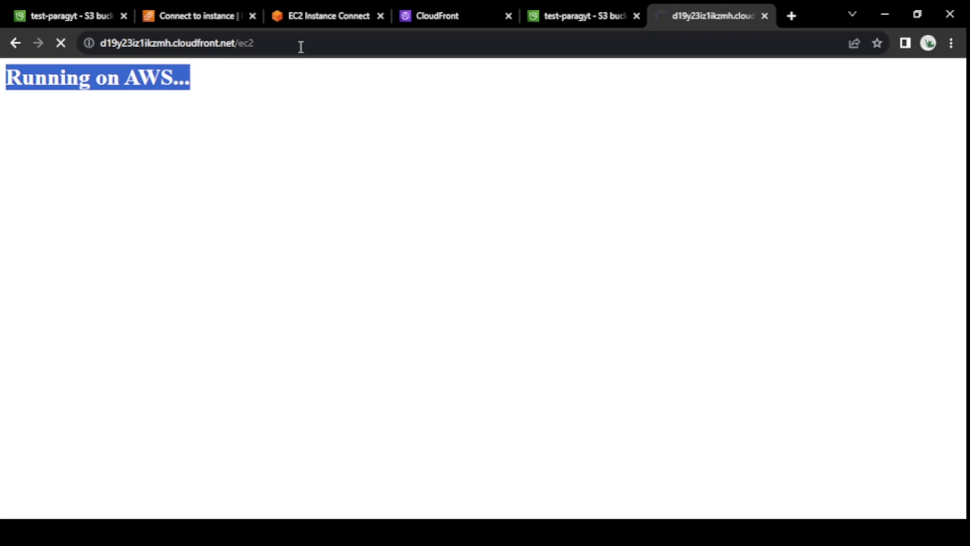
pyautogui.click(301, 139)
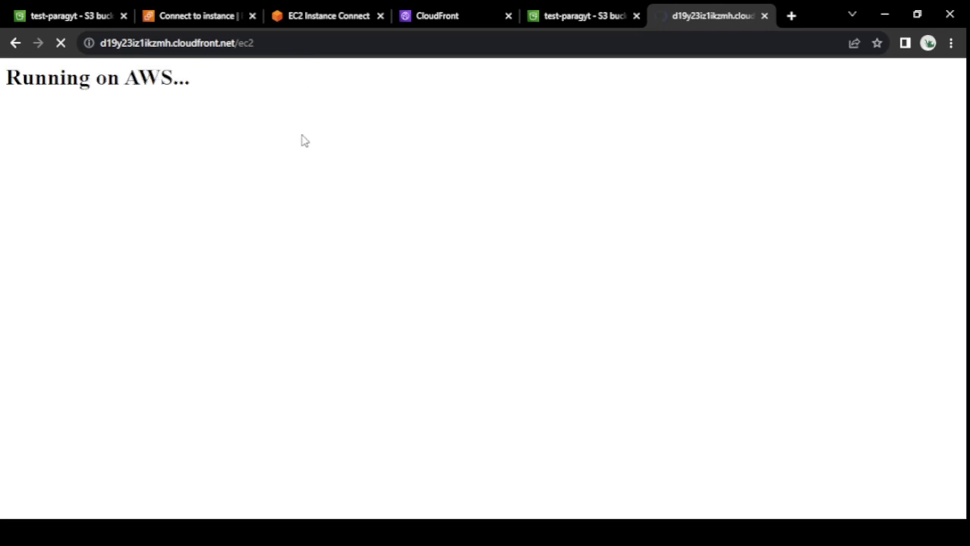
# Step: Open /ec2/index.html on the CloudFront distribution's site
pyautogui.click(268, 49)
pyautogui.press('End')
pyautogui.write('/')
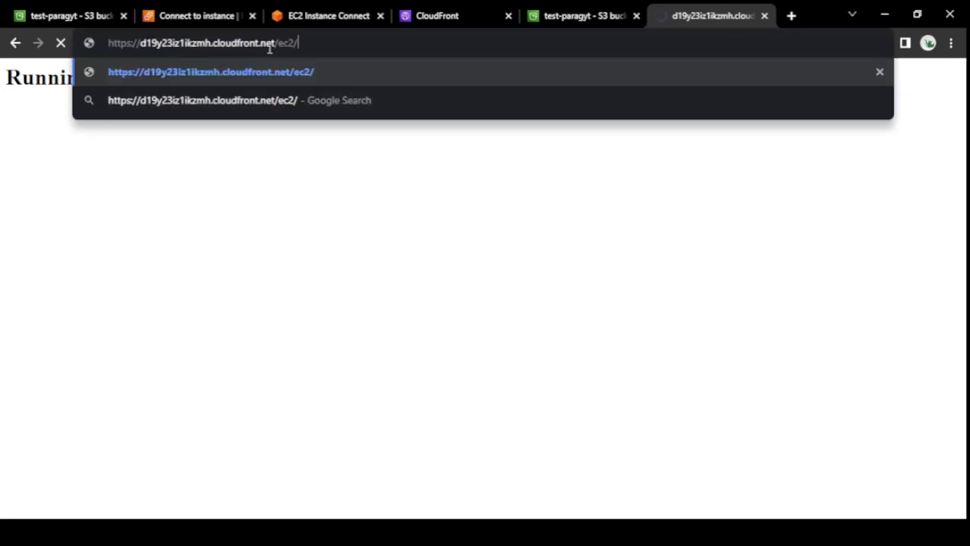
pyautogui.write('indez')
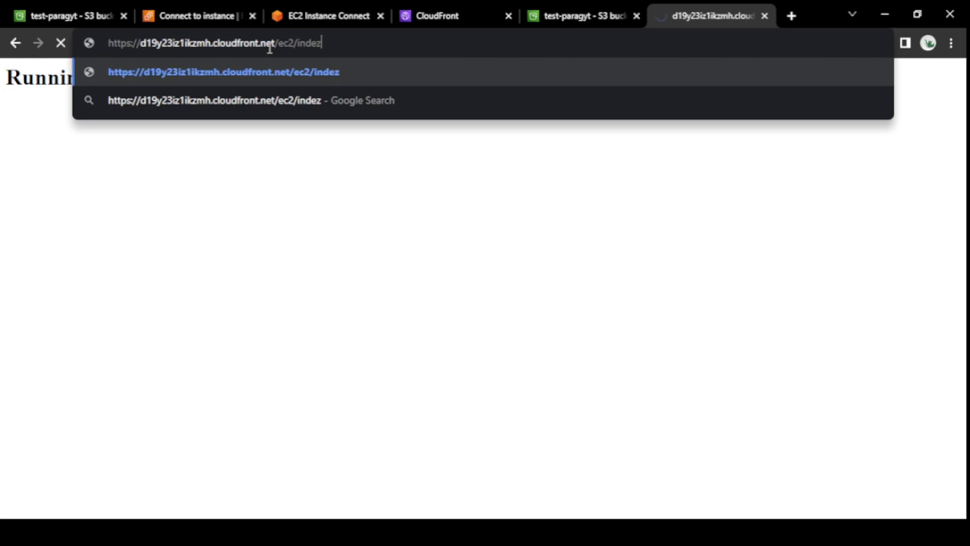
pyautogui.press('BackSpace')
pyautogui.write('x.')
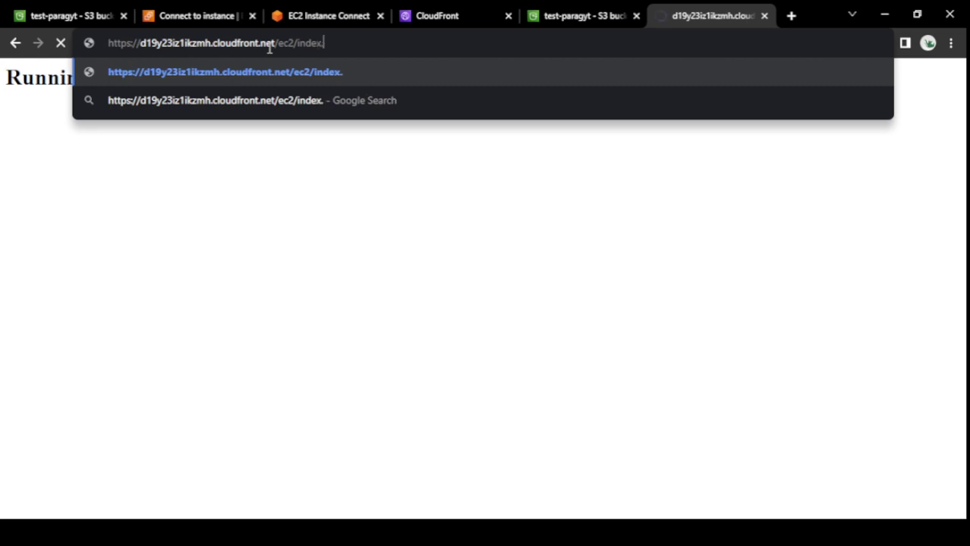
pyautogui.write('html')
pyautogui.press('Return')
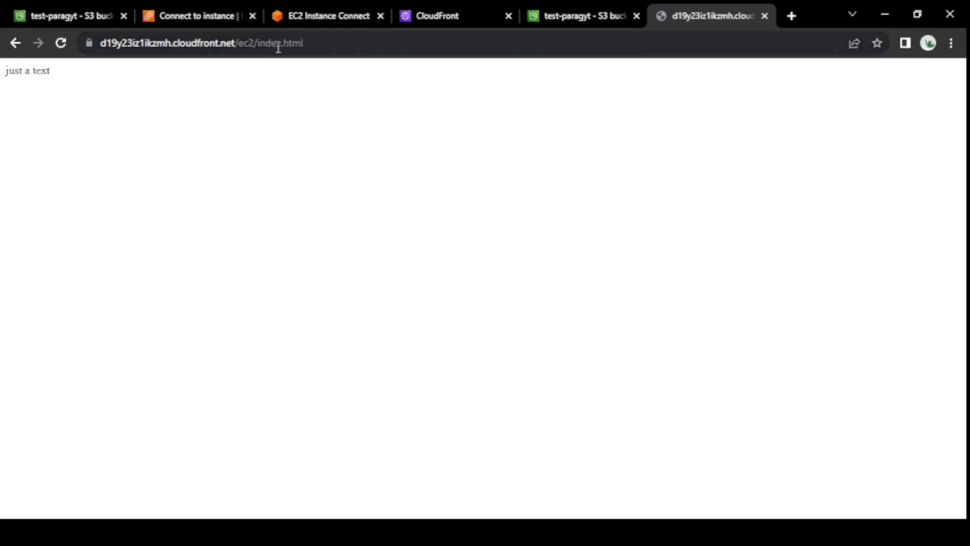
# Step: Open /ec2/index1.html on the CloudFront distribution's site
pyautogui.click(279, 46)
pyautogui.click(280, 45)
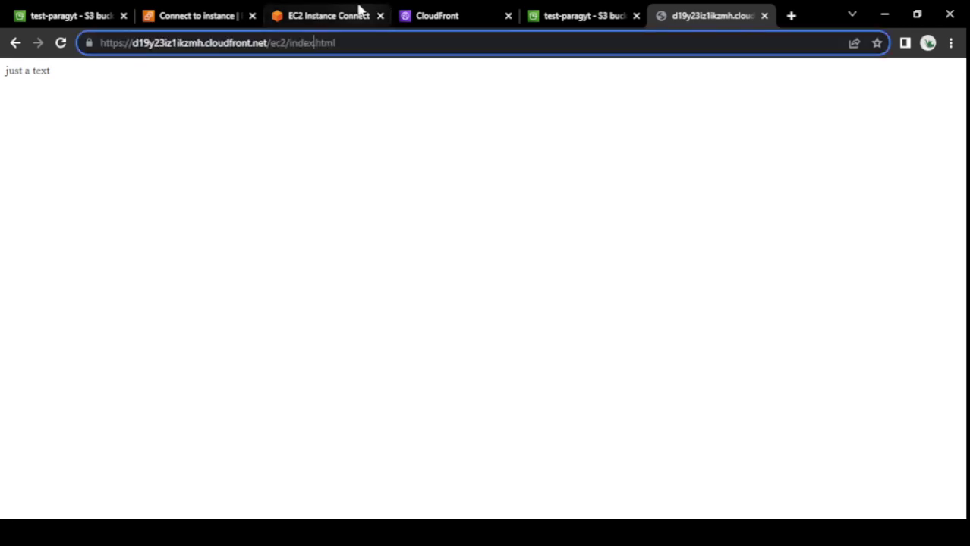
pyautogui.write('1')
pyautogui.press('Return')
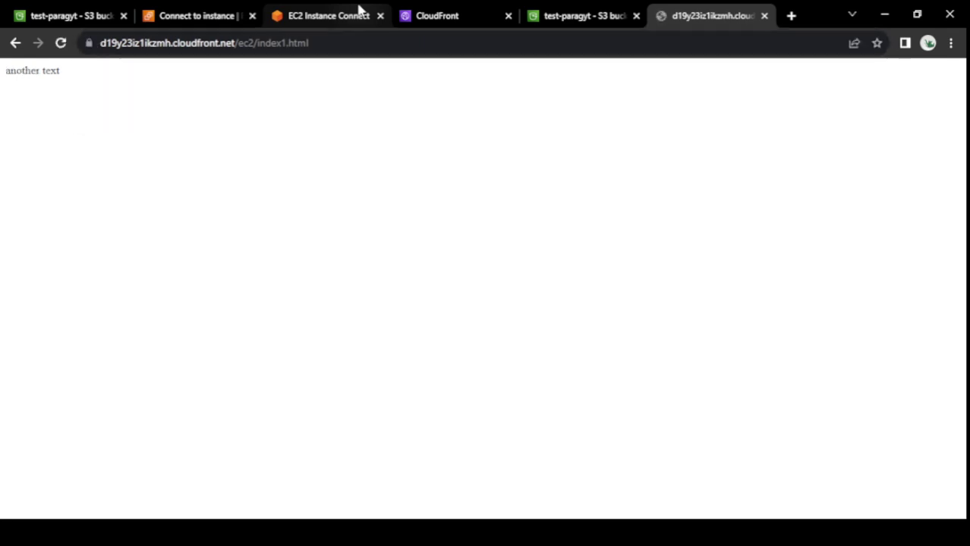
pyautogui.click(288, 39)
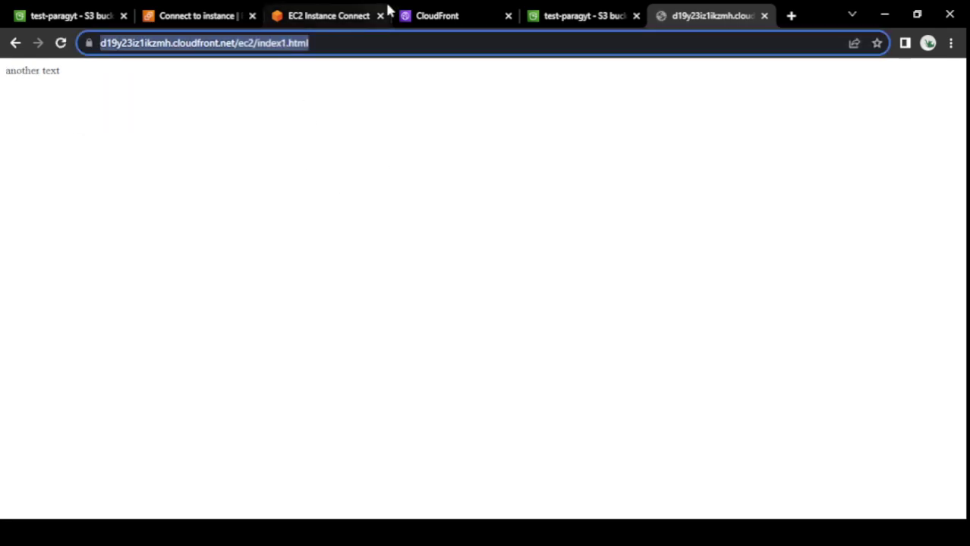
pyautogui.click(643, 331)
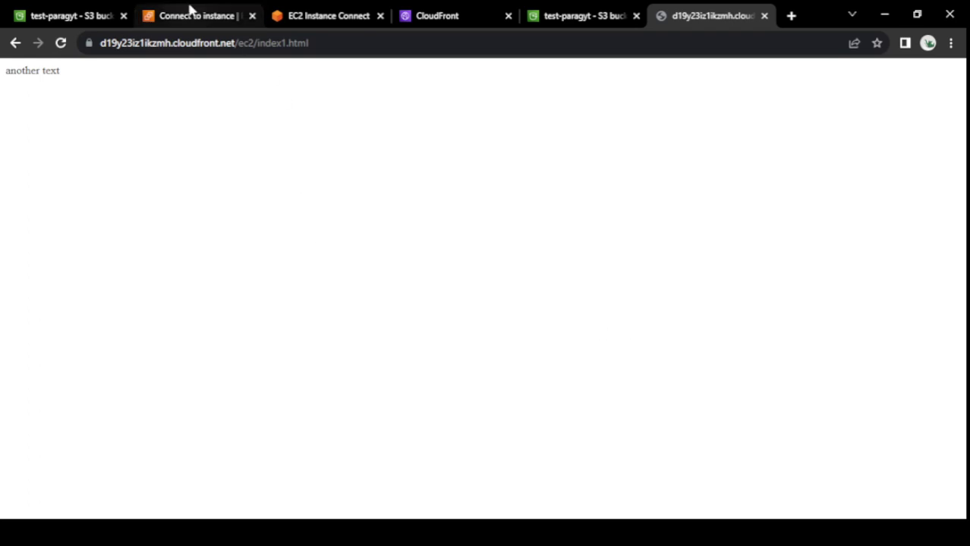
# Step: Switch to the CloudFront console, open the distribution's behaviors and start creating a new behavior
pyautogui.click(189, 10)
pyautogui.scroll(3, 299, 304)
pyautogui.click(452, 12)
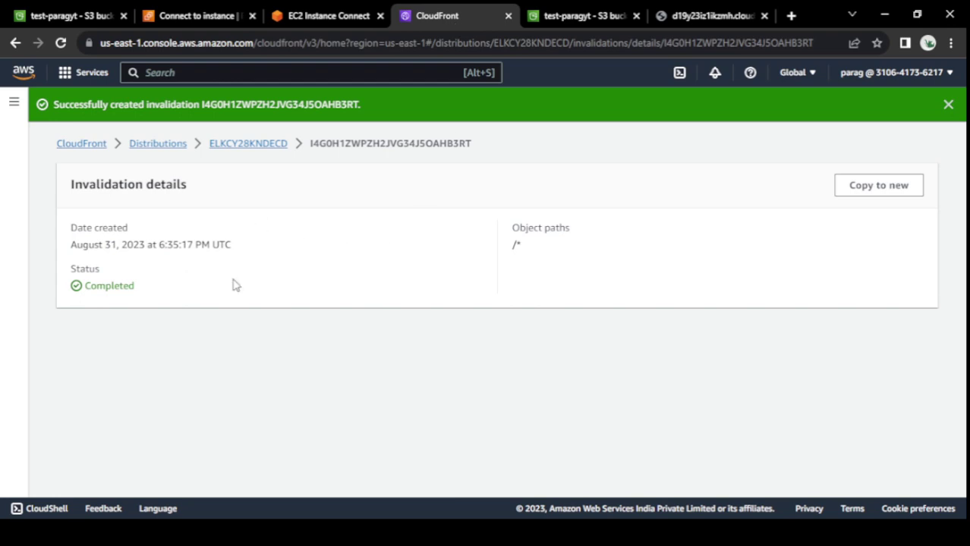
pyautogui.click(155, 144)
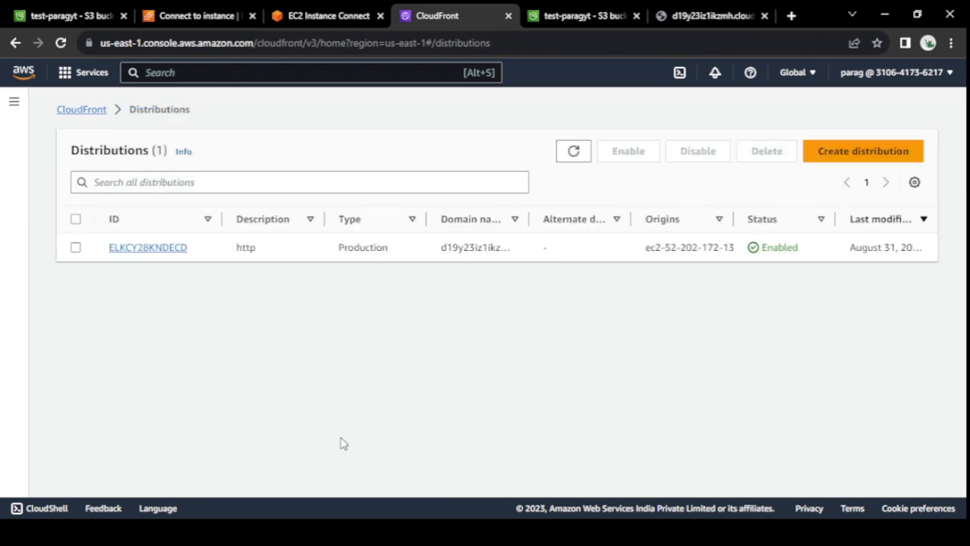
pyautogui.click(175, 250)
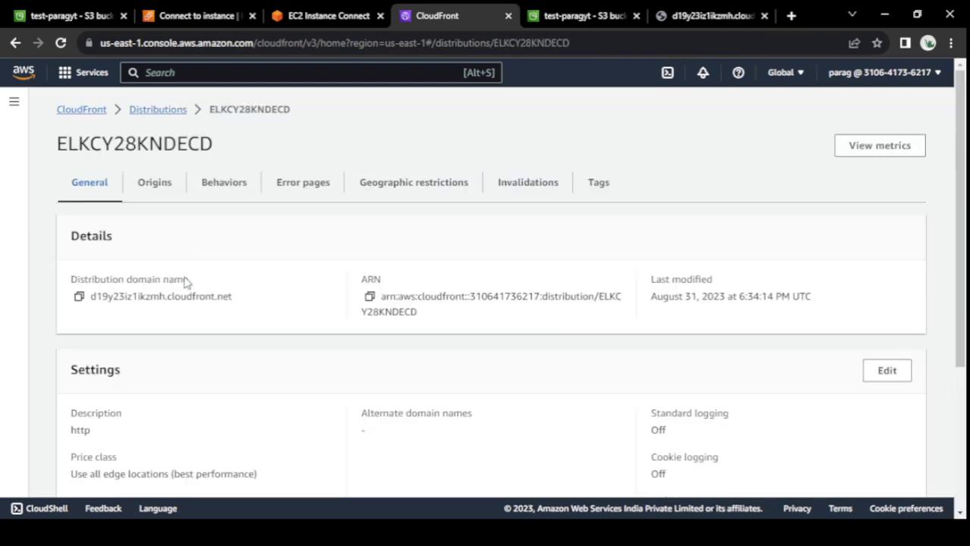
pyautogui.click(230, 190)
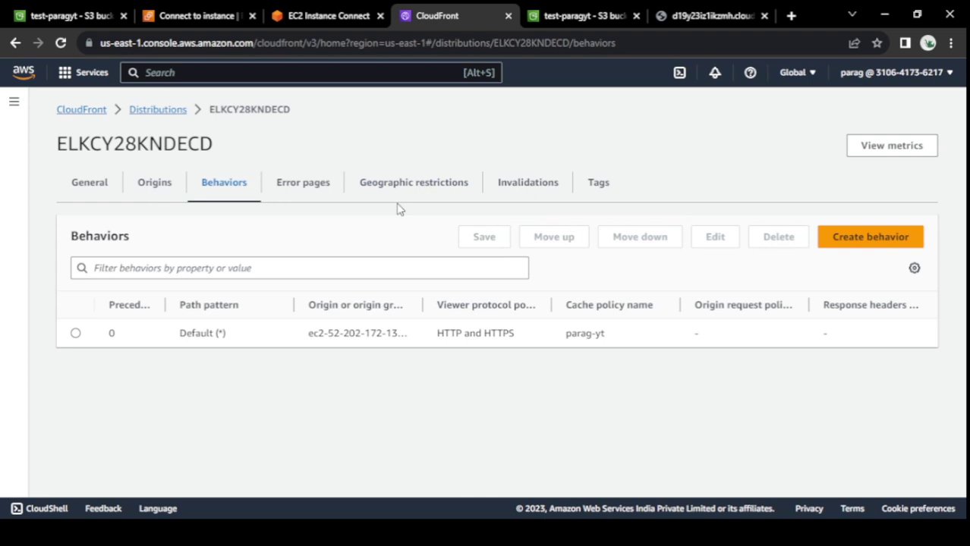
pyautogui.click(873, 241)
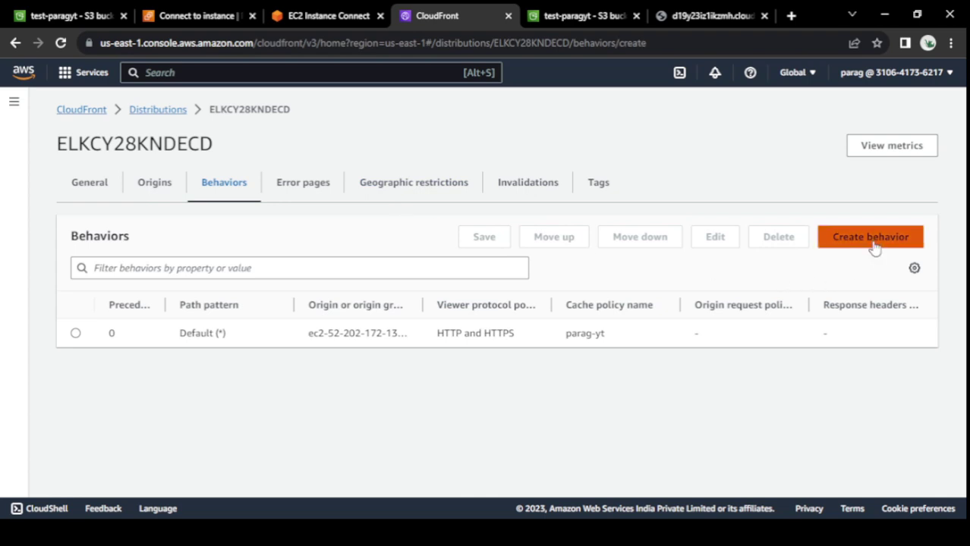
# Step: Set the new behavior's path pattern to /images/*
pyautogui.click(148, 258)
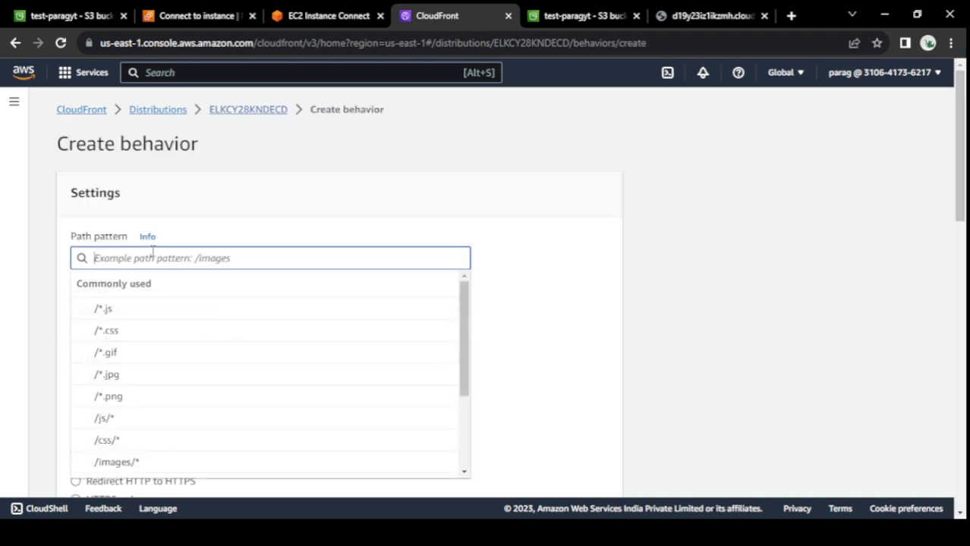
pyautogui.write('/imag')
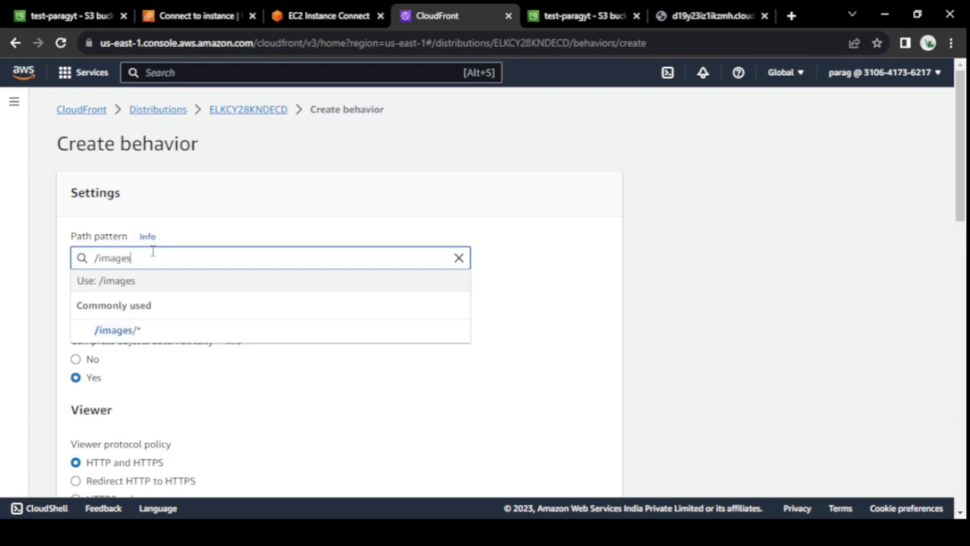
pyautogui.write('es')
pyautogui.click(183, 331)
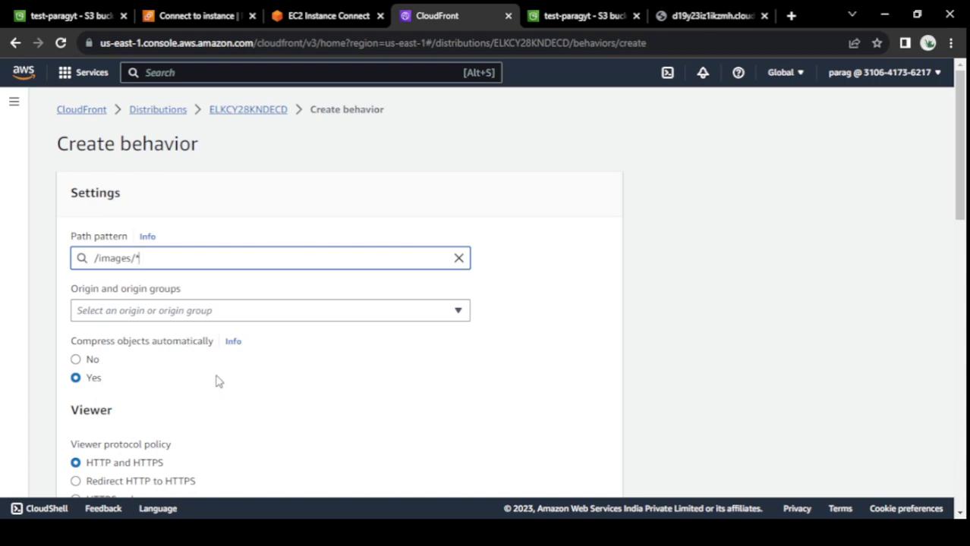
# Step: Choose the custom cache policy parag-yt for the new behavior
pyautogui.scroll(-2, 241, 403)
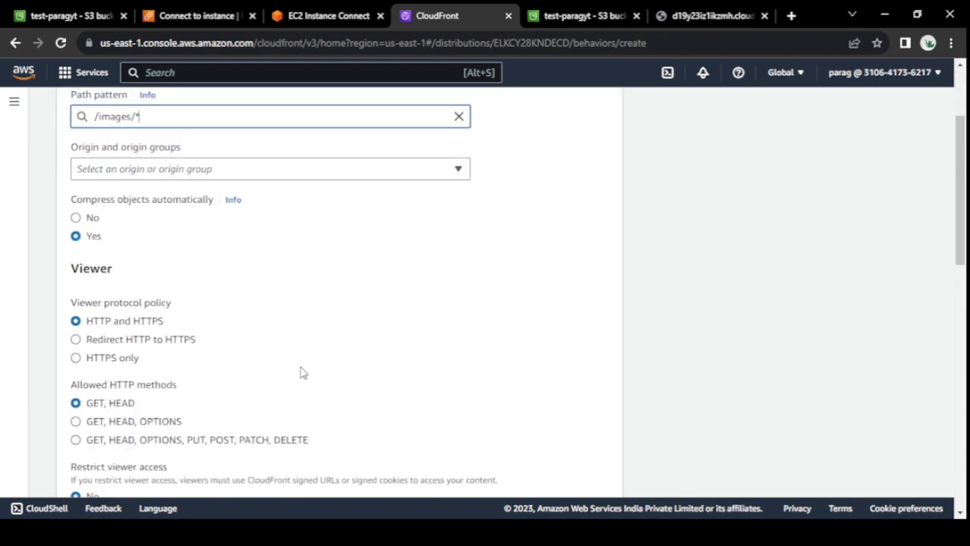
pyautogui.scroll(-4, 332, 444)
pyautogui.scroll(-2, 332, 443)
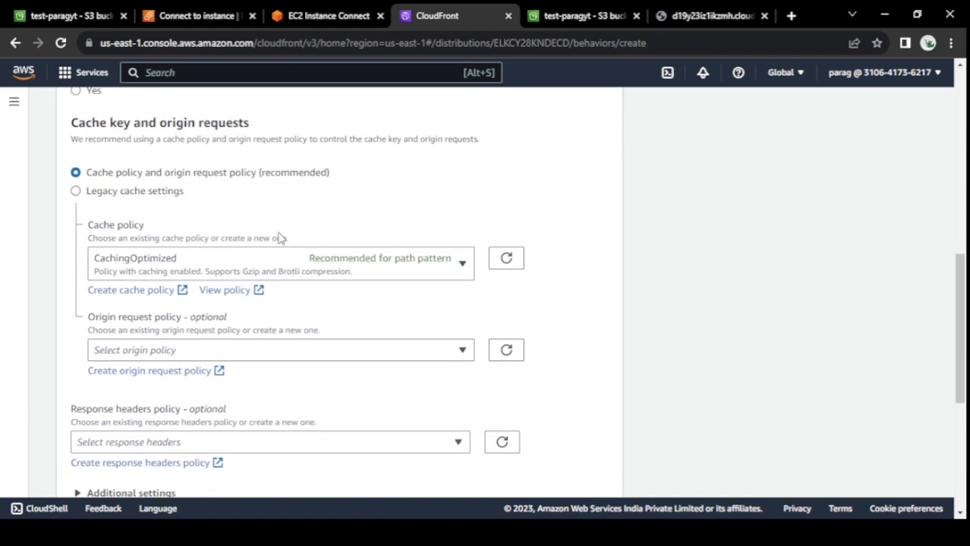
pyautogui.click(448, 266)
pyautogui.scroll(-3, 228, 431)
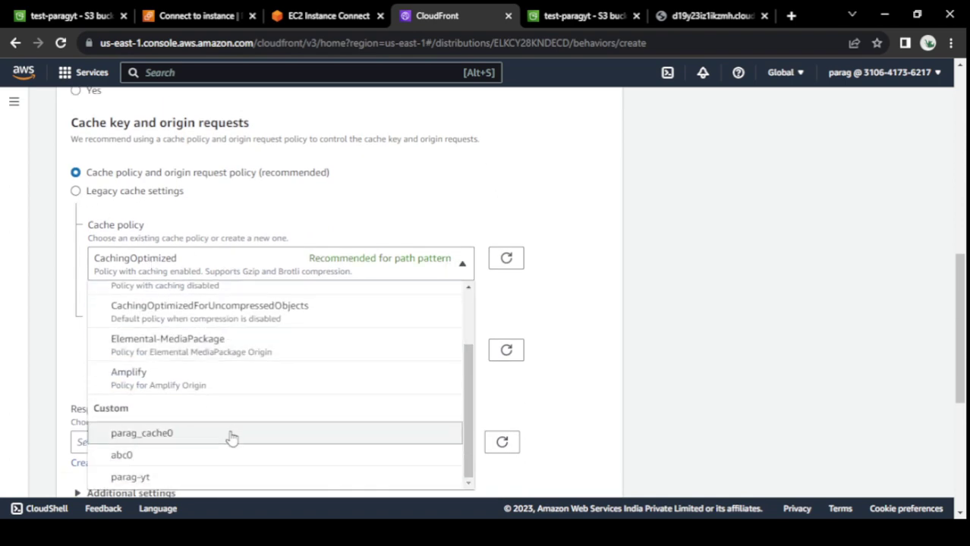
pyautogui.click(217, 479)
pyautogui.scroll(-4, 620, 353)
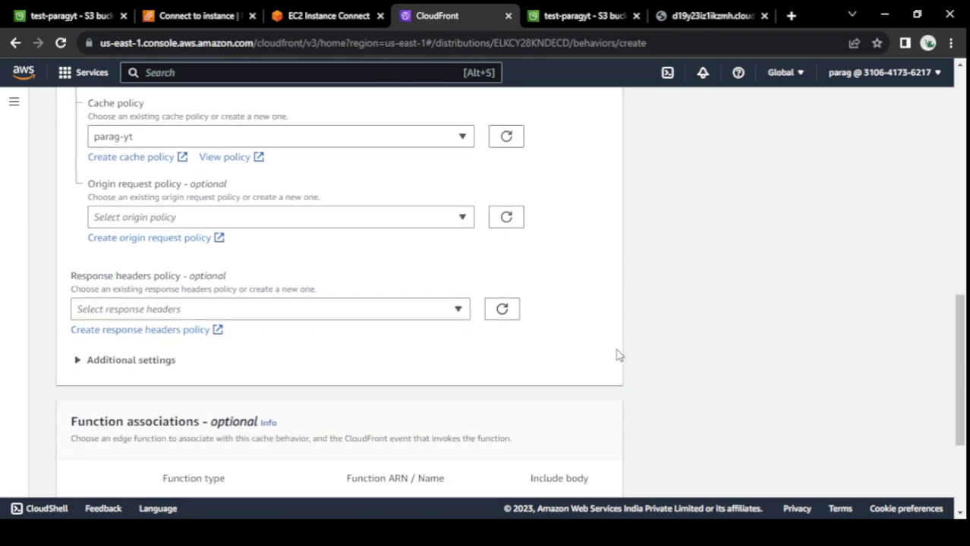
# Step: Review the settings of the new /images/* behavior, try to create it, and check the form for problems
pyautogui.scroll(8, 508, 394)
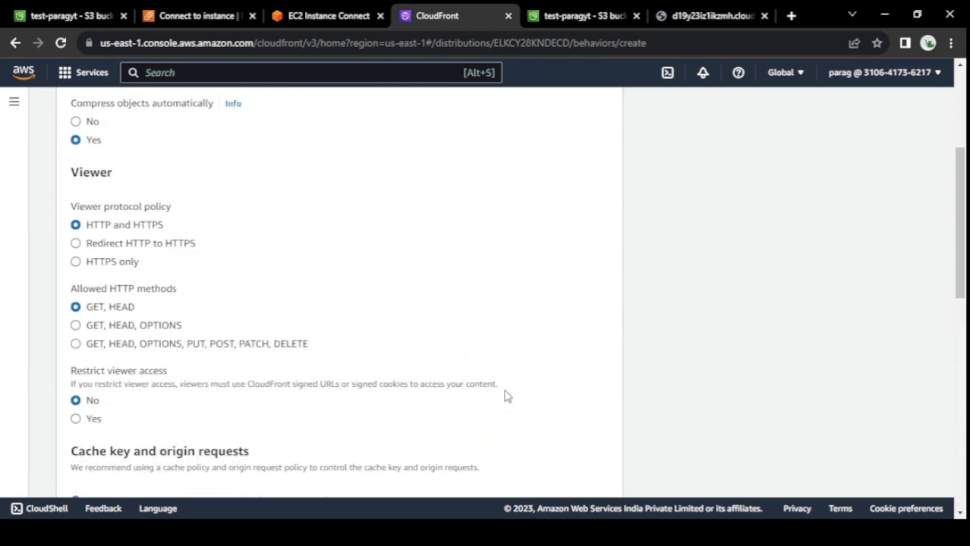
pyautogui.scroll(3, 507, 396)
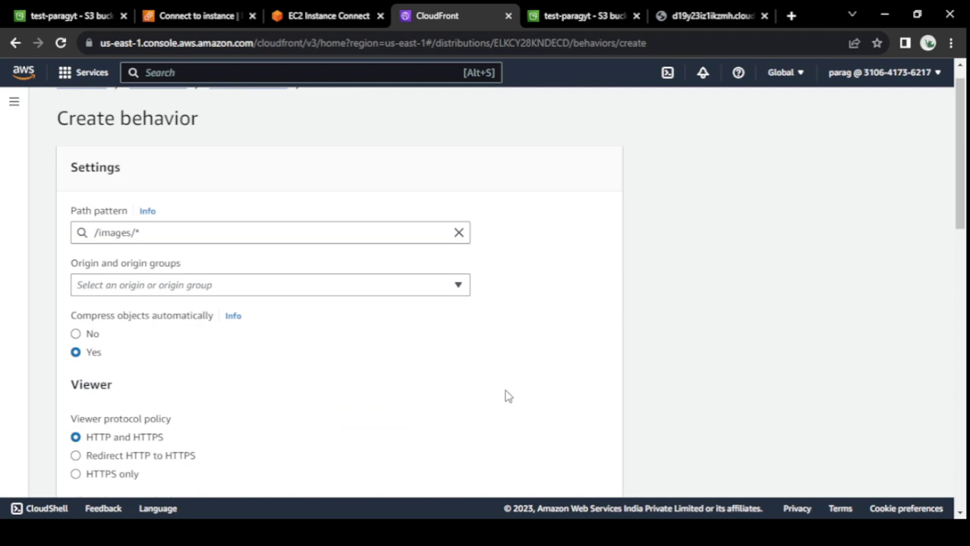
pyautogui.scroll(-6, 506, 391)
pyautogui.scroll(5, 505, 395)
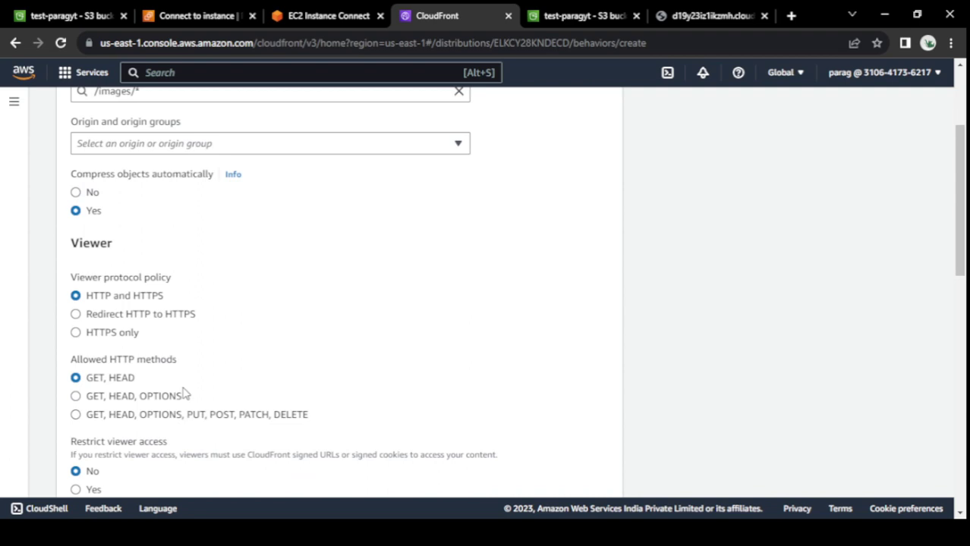
pyautogui.scroll(-10, 433, 305)
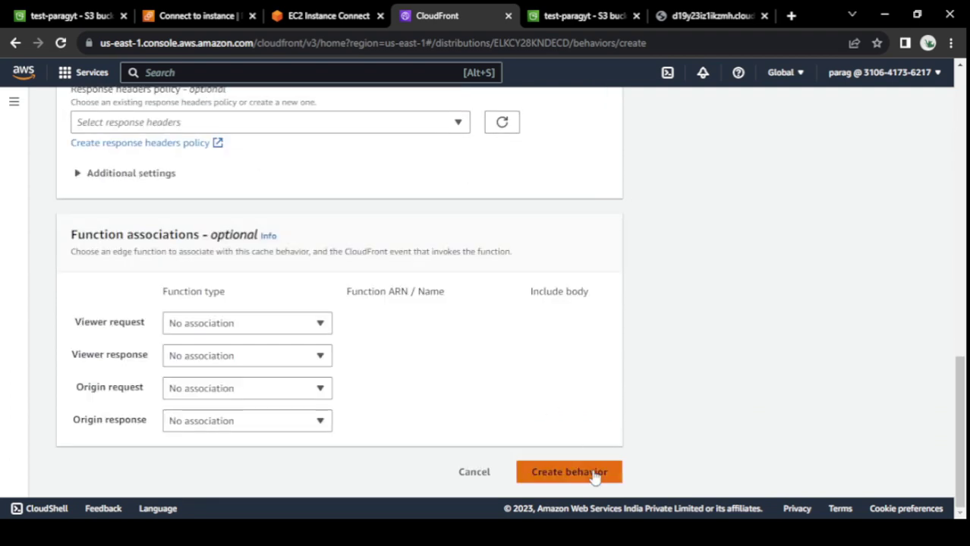
pyautogui.click(596, 473)
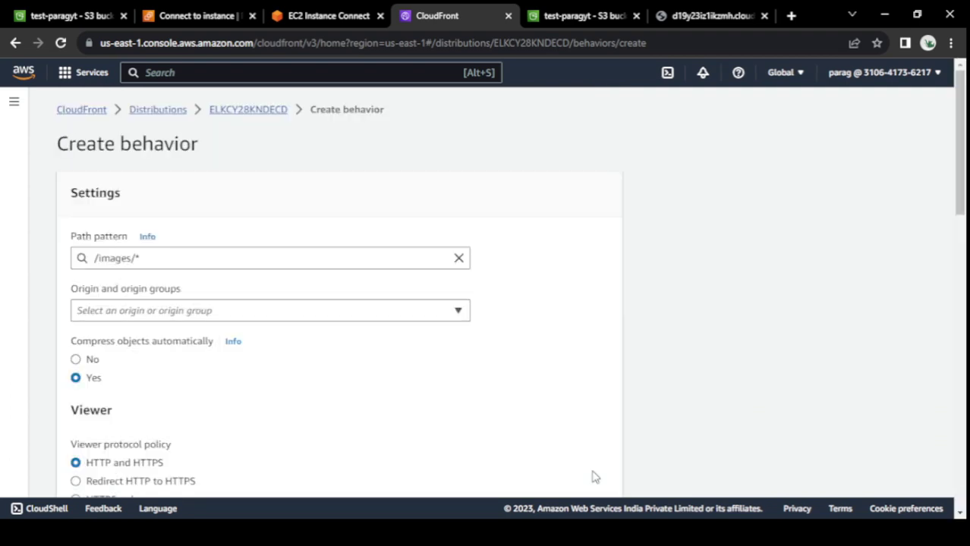
pyautogui.scroll(-5, 530, 389)
pyautogui.scroll(2, 530, 389)
pyautogui.scroll(-6, 534, 392)
pyautogui.scroll(-3, 533, 391)
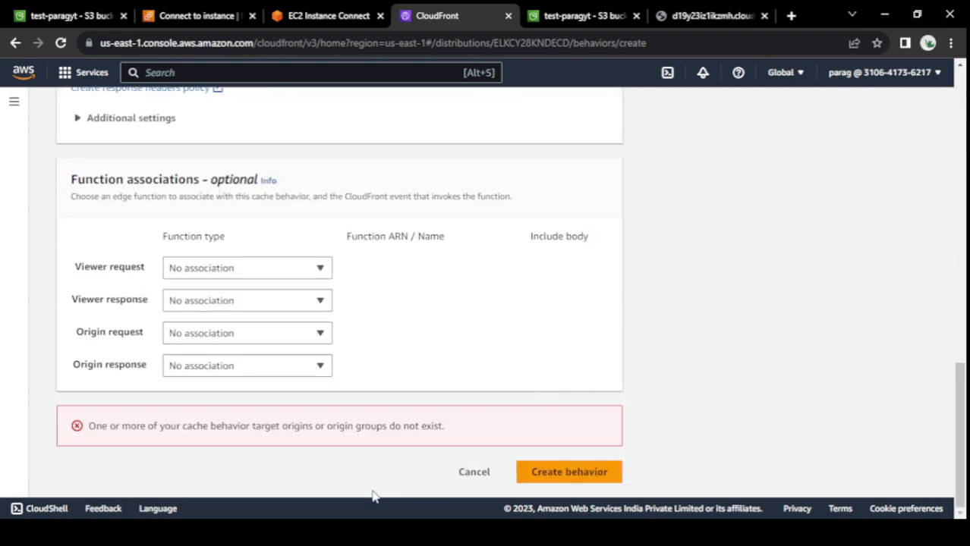
# Step: Switch the behavior to legacy cache settings and back to the recommended cache policy option, and try to create it again
pyautogui.scroll(6, 375, 491)
pyautogui.scroll(-2, 378, 488)
pyautogui.scroll(-1, 381, 488)
pyautogui.scroll(2, 373, 437)
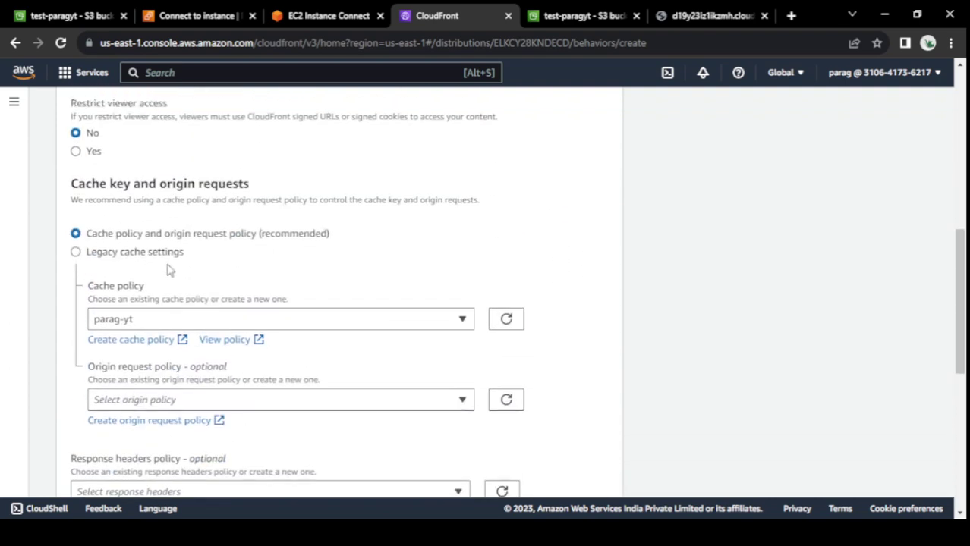
pyautogui.click(76, 252)
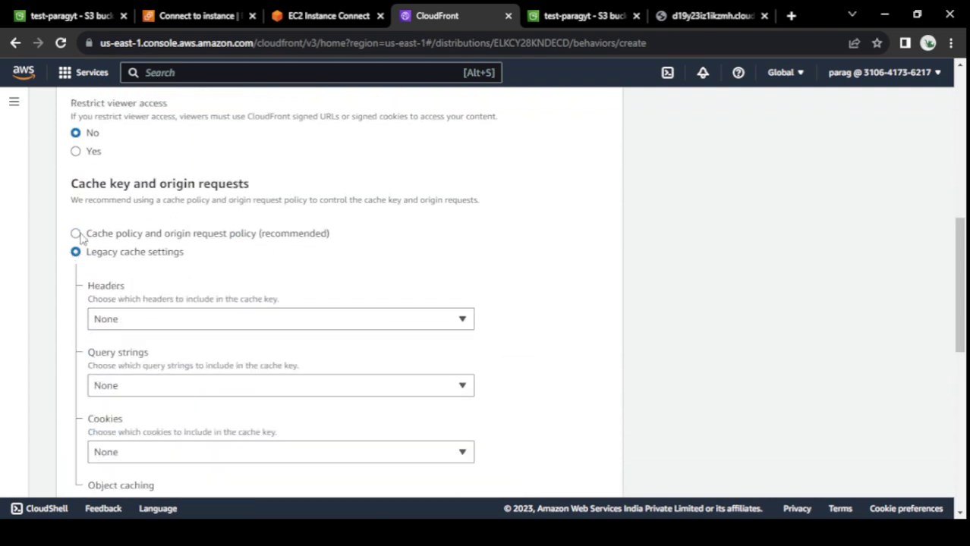
pyautogui.click(76, 234)
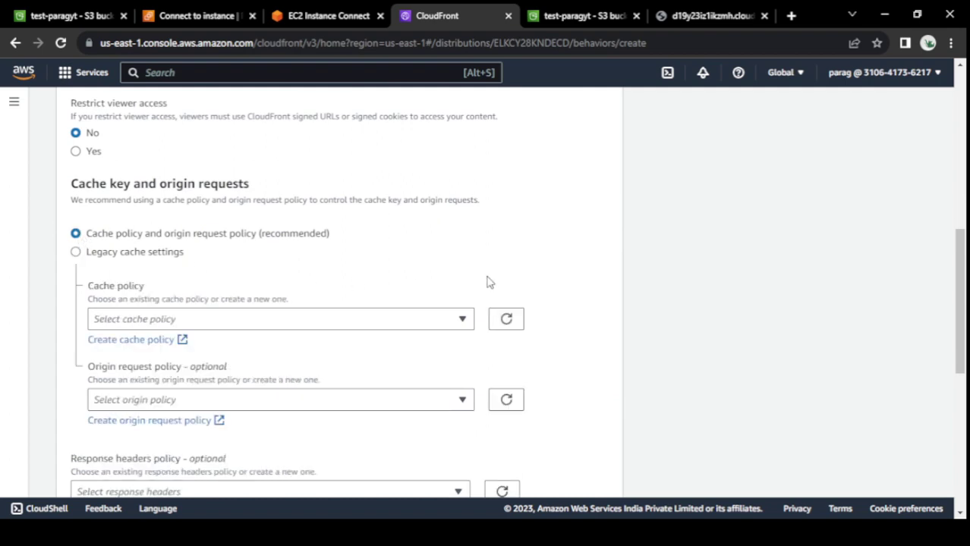
pyautogui.scroll(-10, 533, 277)
pyautogui.click(565, 478)
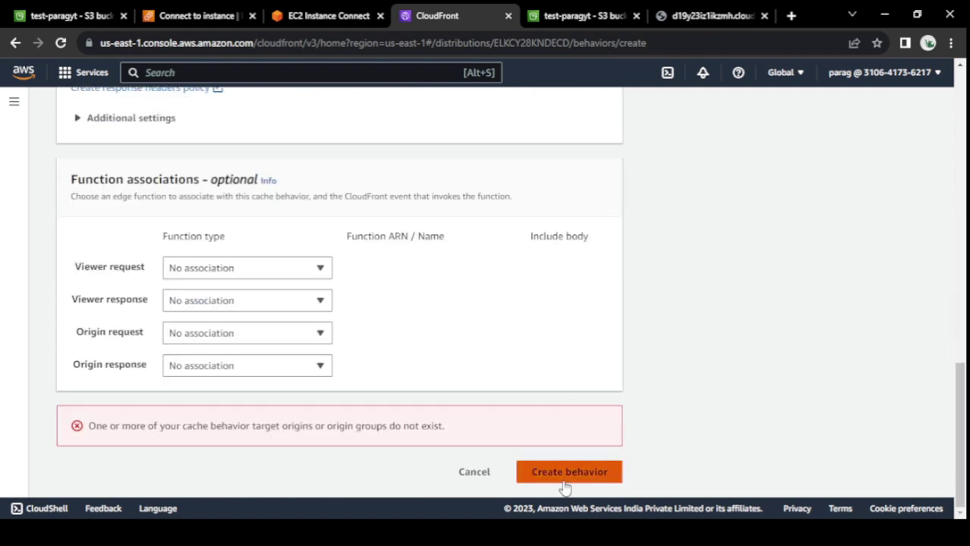
# Step: Reselect the custom cache policy parag-yt, leave the origin request policy unset, and retry creating the behavior
pyautogui.scroll(10, 259, 441)
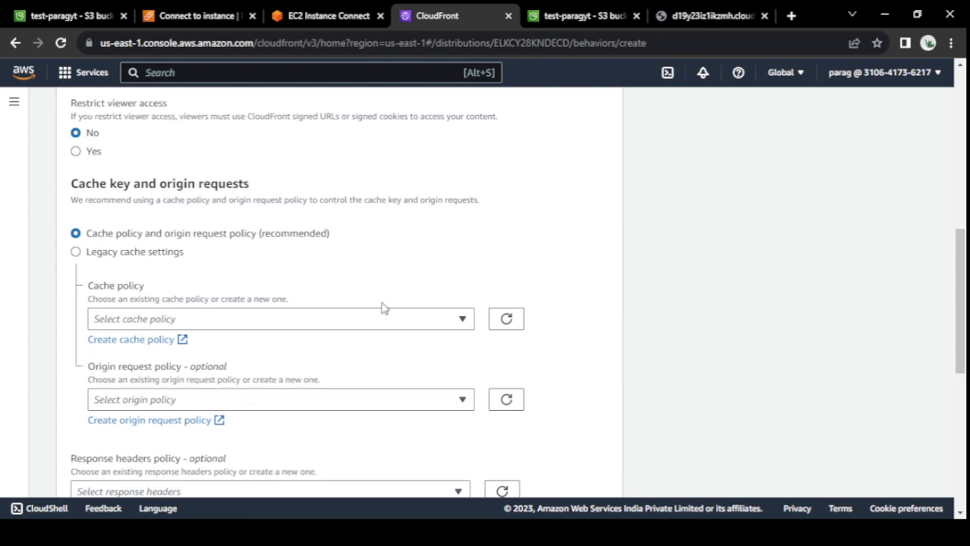
pyautogui.click(370, 322)
pyautogui.scroll(-2, 190, 292)
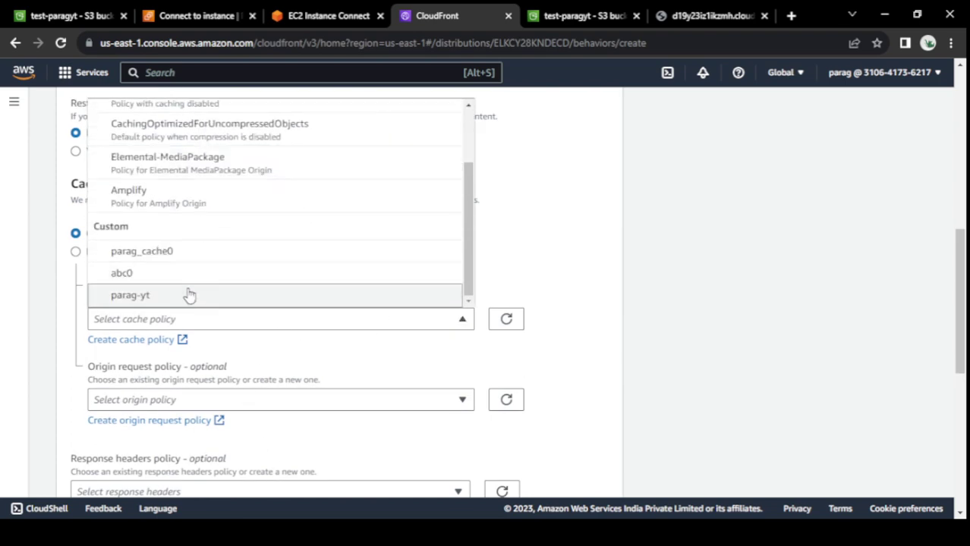
pyautogui.click(188, 295)
pyautogui.scroll(-1, 346, 413)
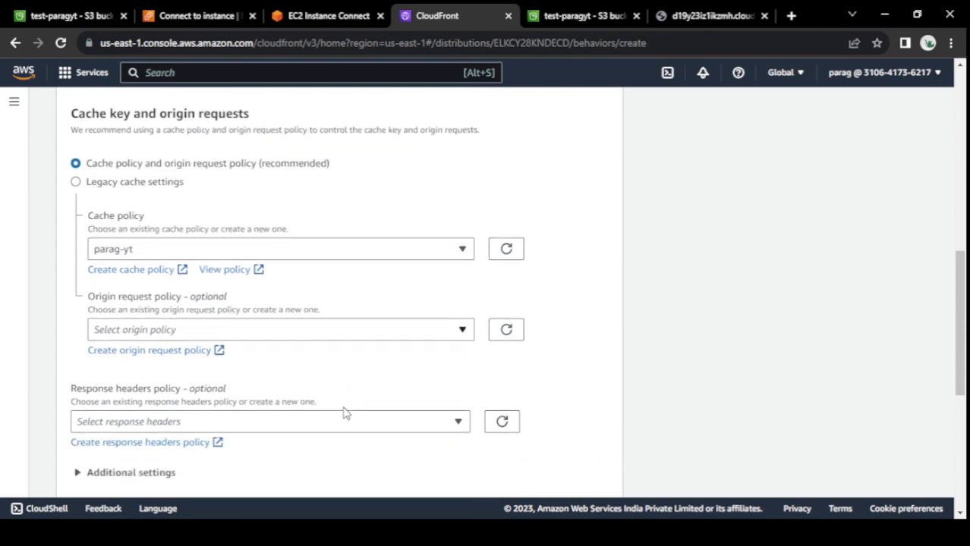
pyautogui.click(331, 334)
pyautogui.click(801, 288)
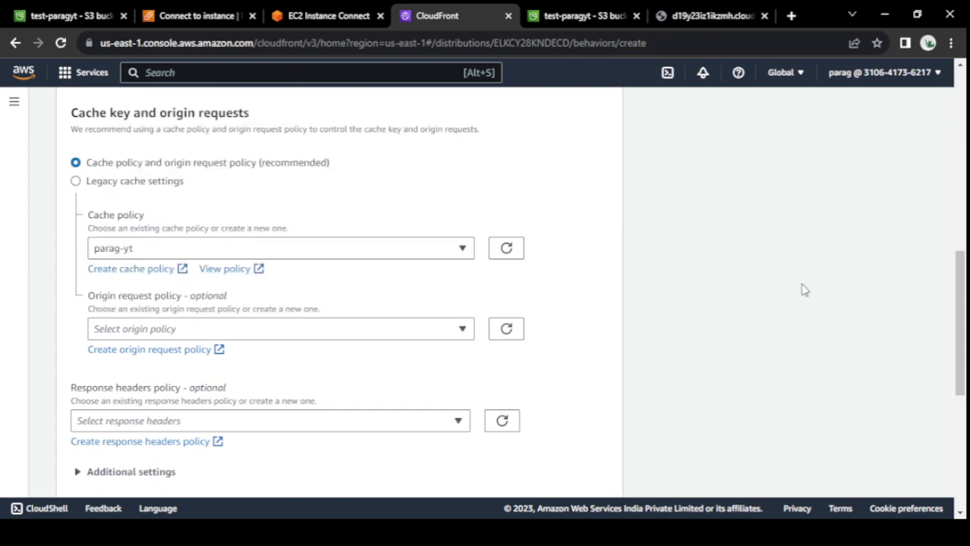
pyautogui.scroll(-5, 801, 287)
pyautogui.click(569, 472)
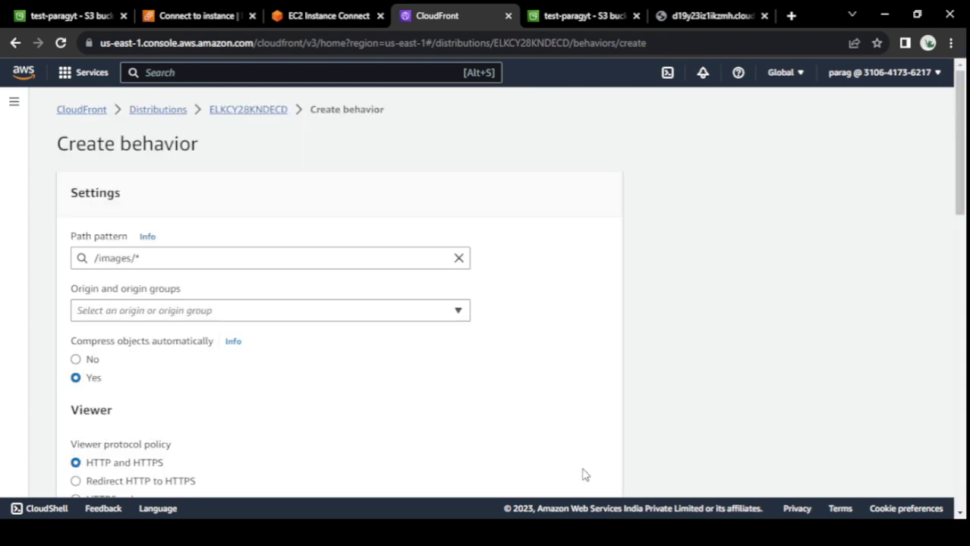
# Step: Switch the behavior's cache policy to parag_cache0 and retry creating the behavior
pyautogui.scroll(-5, 582, 463)
pyautogui.scroll(-4, 579, 464)
pyautogui.scroll(6, 288, 258)
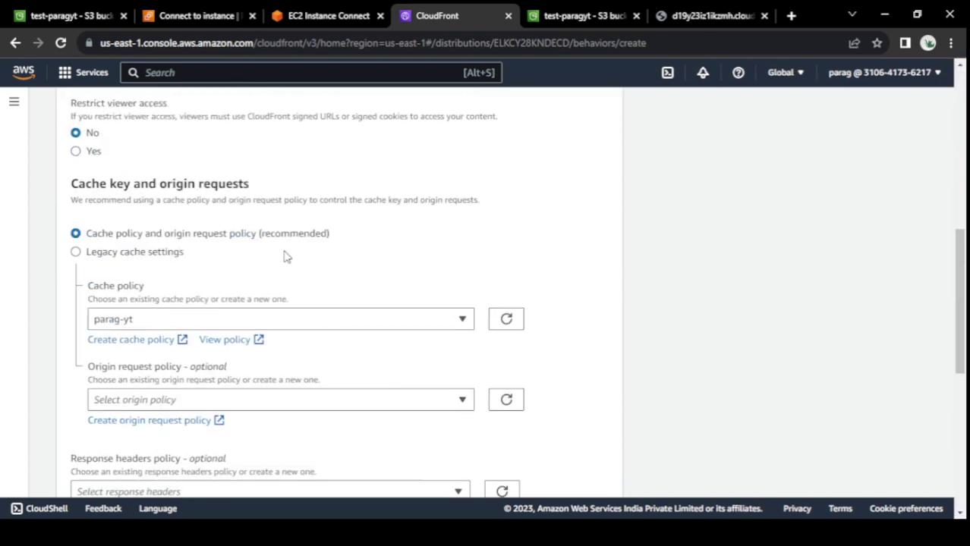
pyautogui.click(253, 319)
pyautogui.scroll(-3, 175, 288)
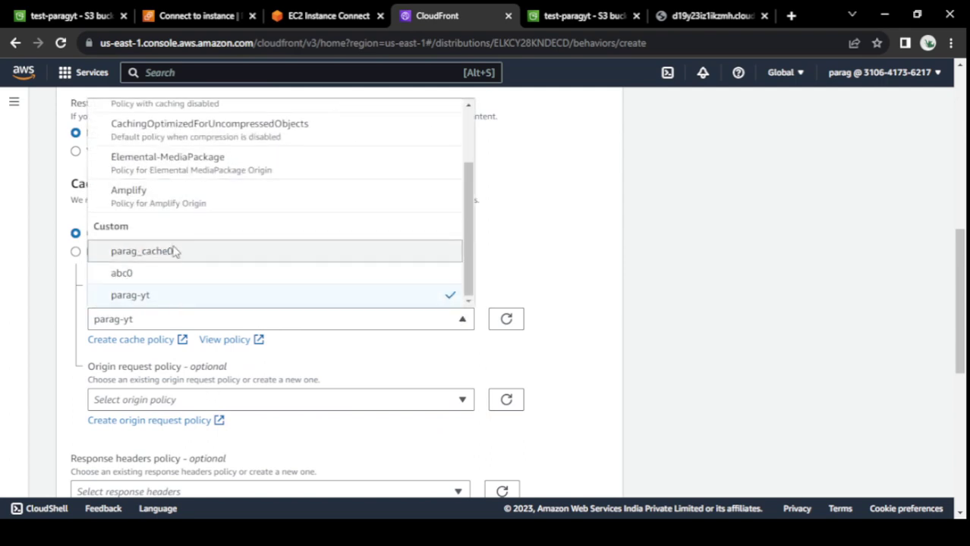
pyautogui.click(173, 251)
pyautogui.scroll(-10, 723, 359)
pyautogui.click(591, 466)
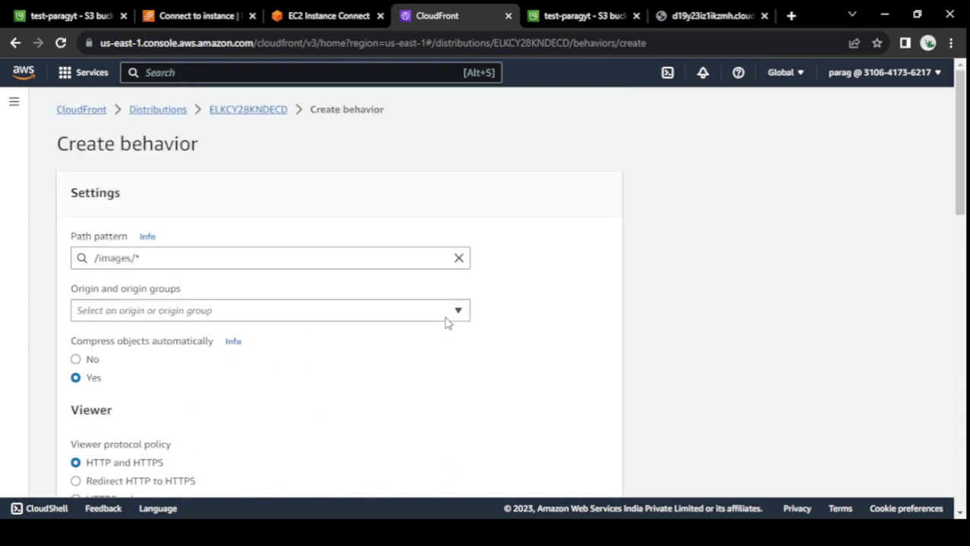
# Step: Choose the S3 origin test-paragyt.s3.us-east-1.amazonaws.com for the /images/* behavior
pyautogui.scroll(-15, 447, 325)
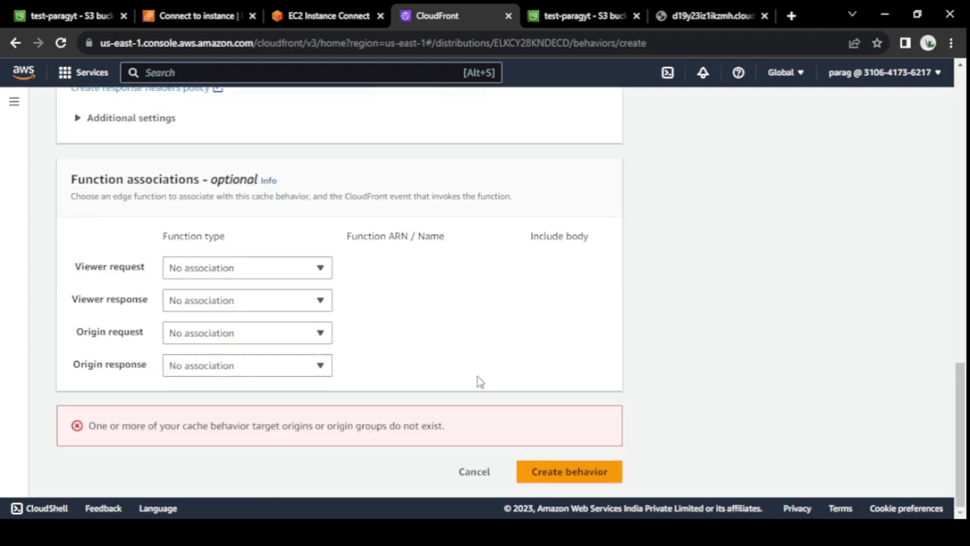
pyautogui.scroll(8, 476, 383)
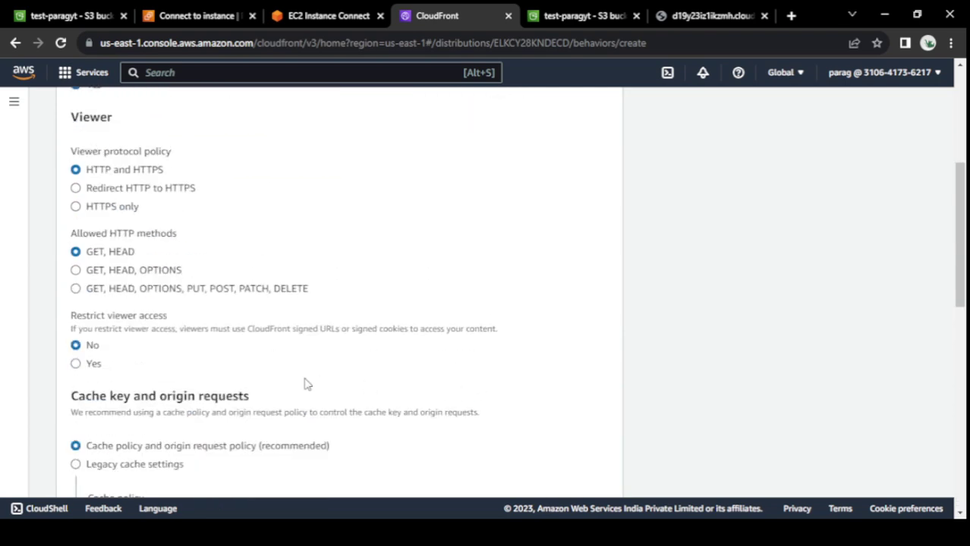
pyautogui.scroll(4, 305, 383)
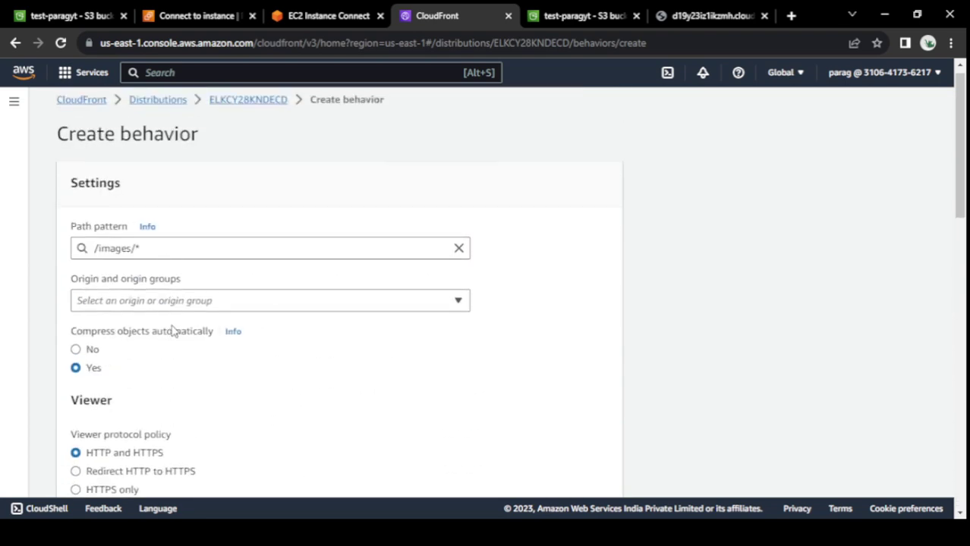
pyautogui.click(206, 305)
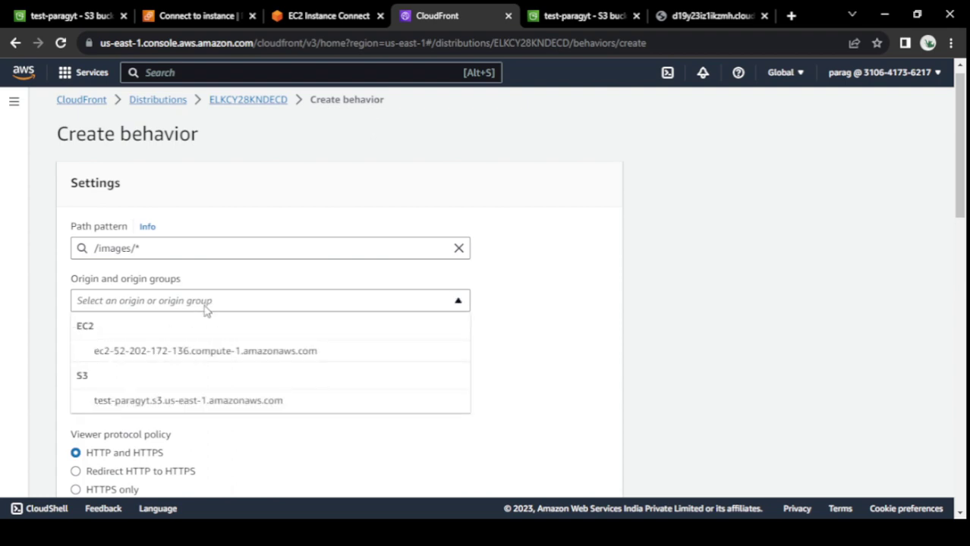
pyautogui.click(206, 408)
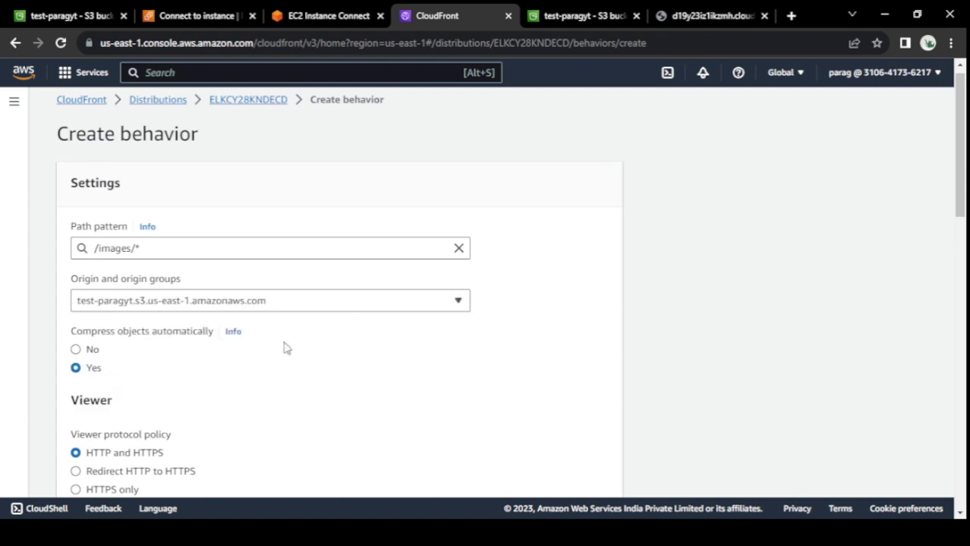
# Step: Set the behavior's cache policy to the custom parag-yt policy and create the /images/* behavior
pyautogui.scroll(-3, 360, 303)
pyautogui.scroll(-8, 360, 303)
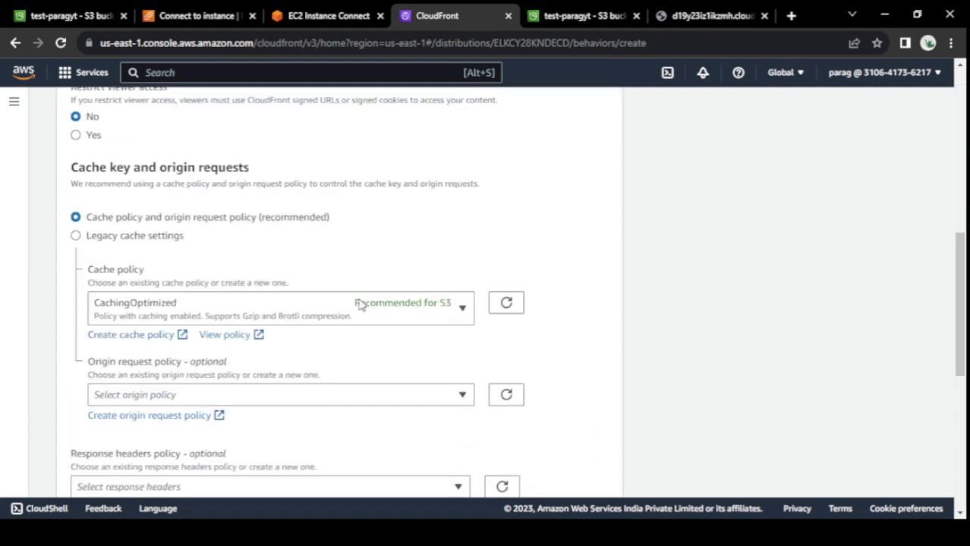
pyautogui.scroll(3, 359, 304)
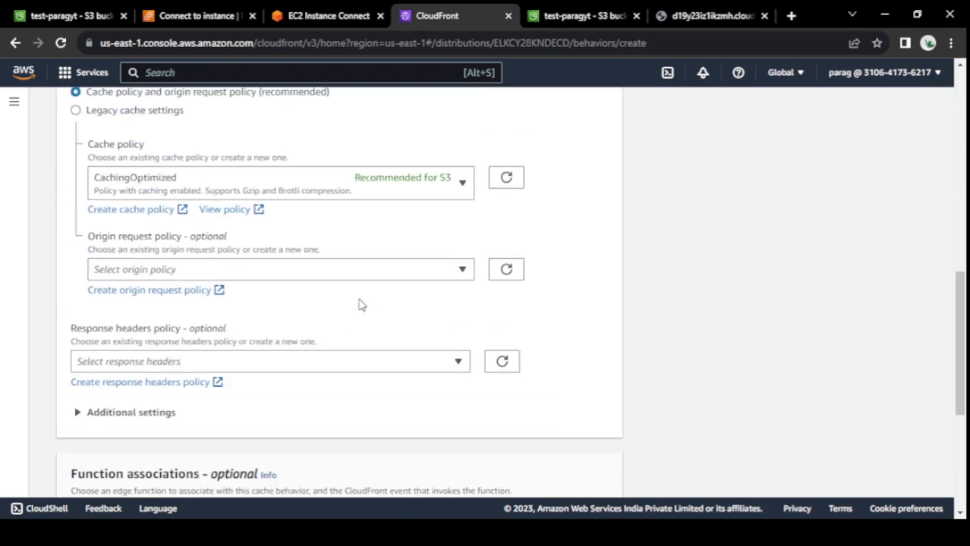
pyautogui.click(353, 191)
pyautogui.scroll(-1, 258, 395)
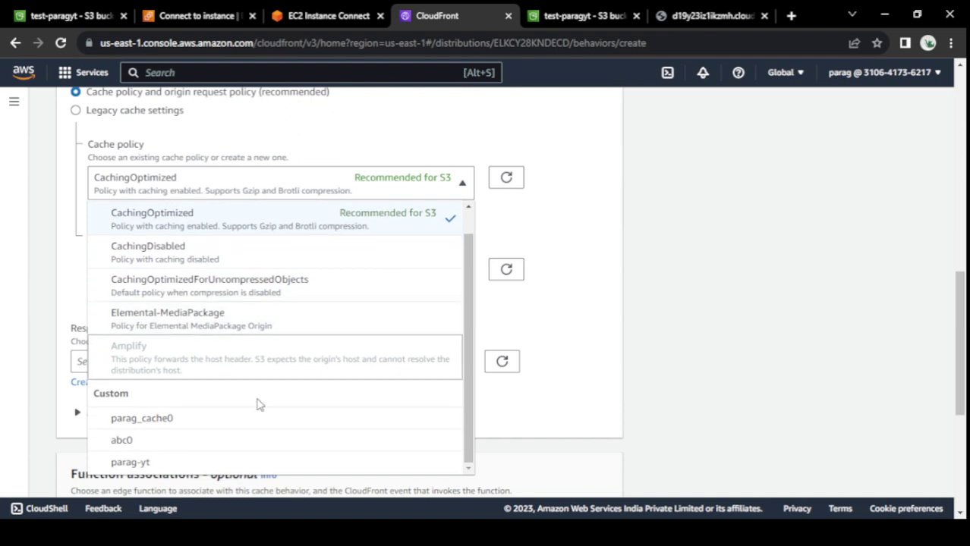
pyautogui.click(216, 461)
pyautogui.scroll(-5, 617, 240)
pyautogui.click(581, 475)
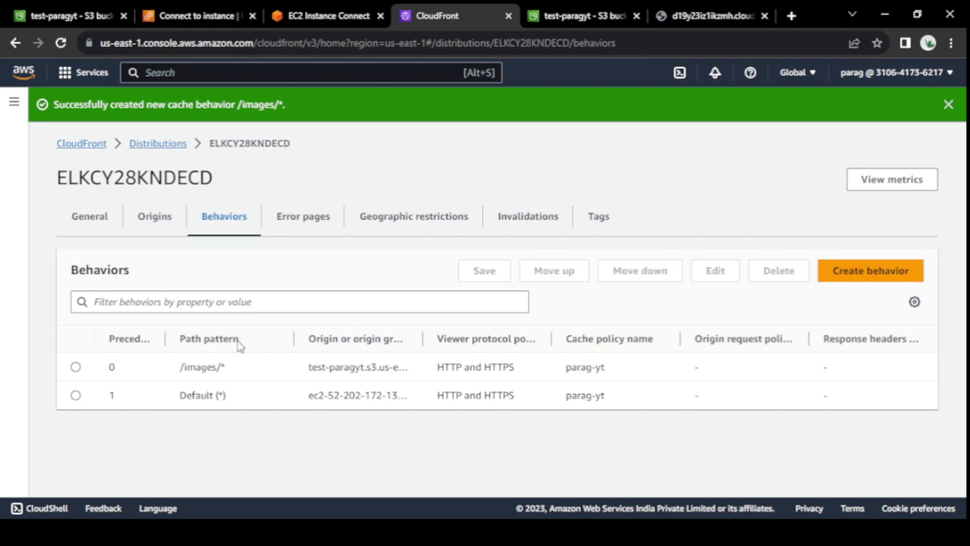
# Step: Start creating another behavior, check the site page, the bucket's images folder and the EC2 terminal, and return to the CloudFront form
pyautogui.click(882, 271)
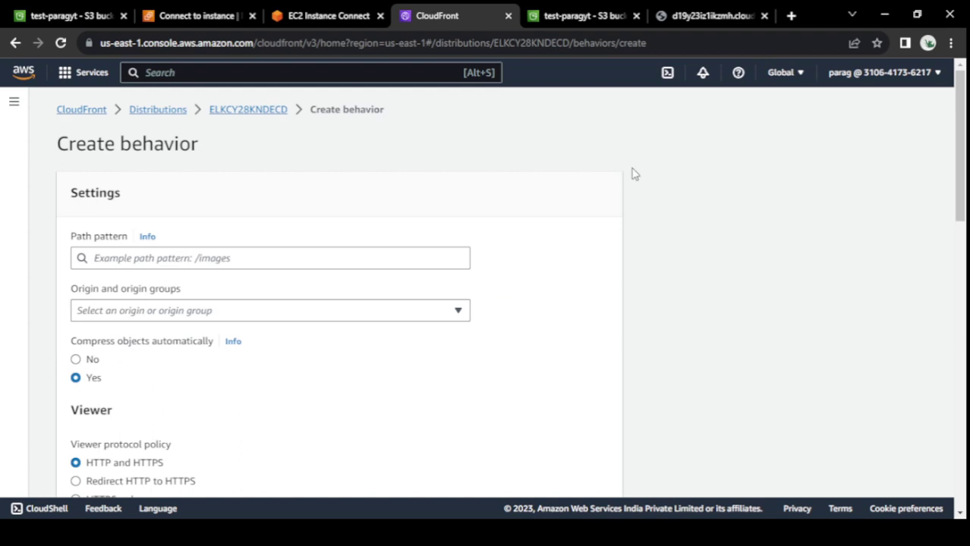
pyautogui.click(667, 16)
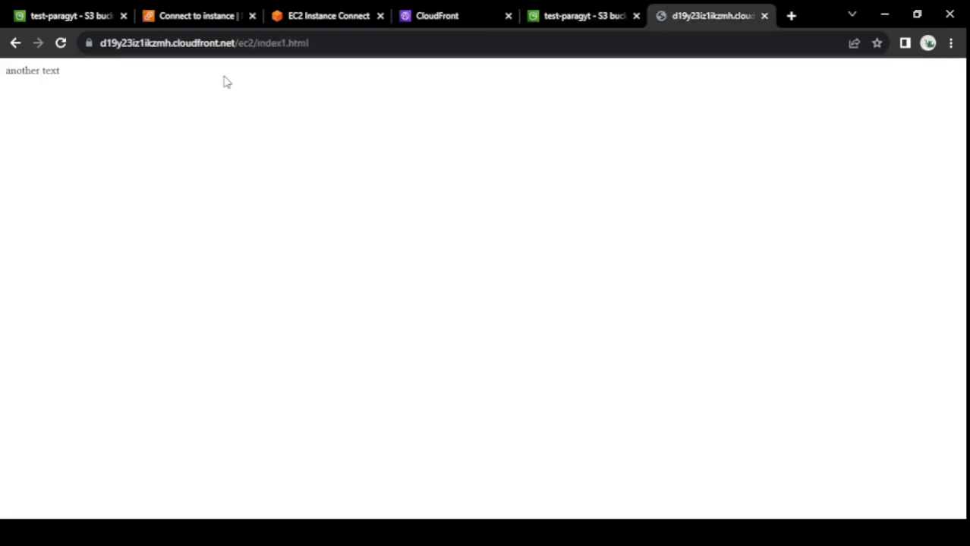
pyautogui.click(580, 25)
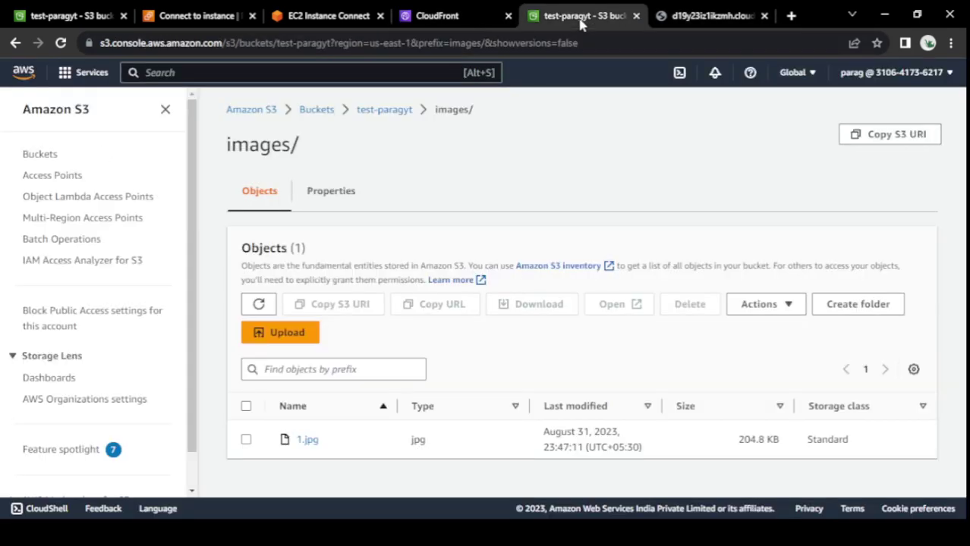
pyautogui.click(307, 22)
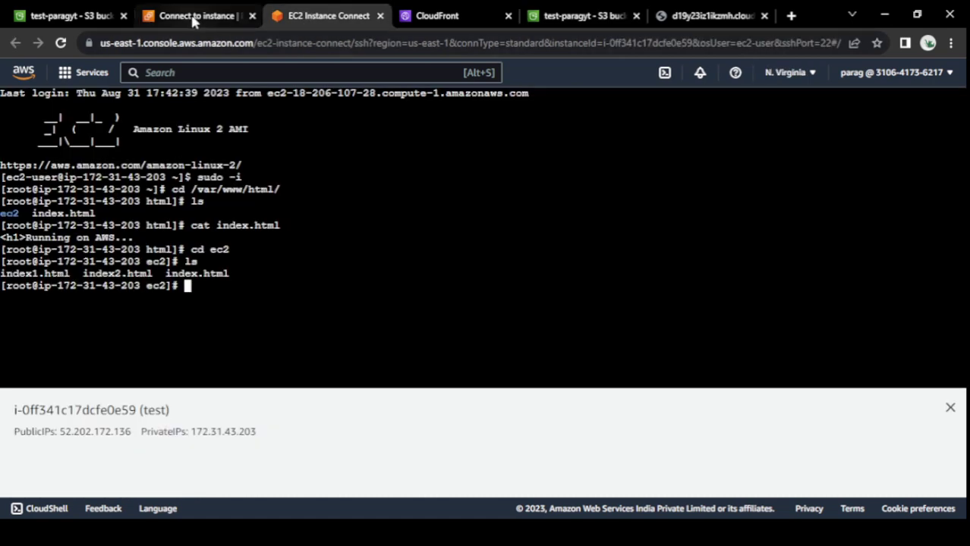
pyautogui.click(463, 17)
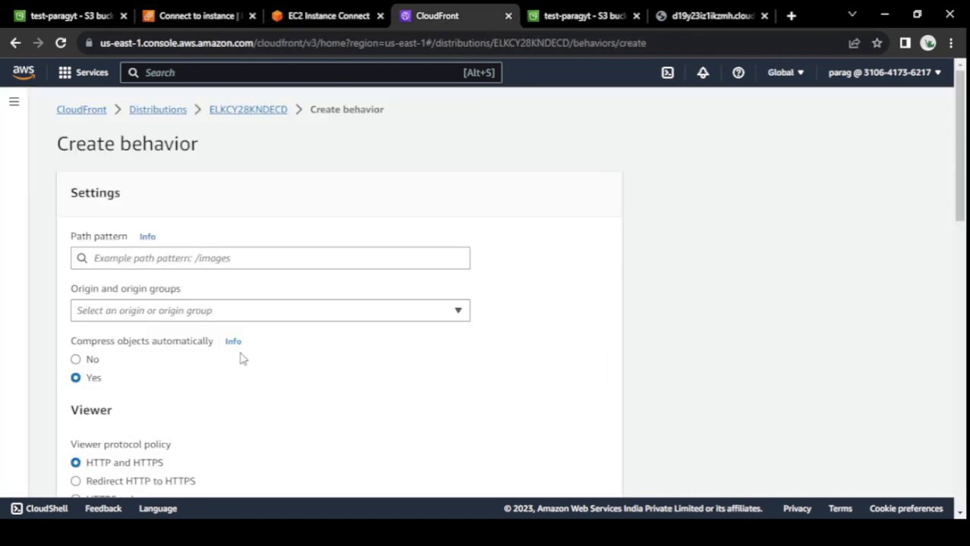
# Step: Enter /ec2/* as the new behavior's path pattern and clear it again
pyautogui.click(134, 258)
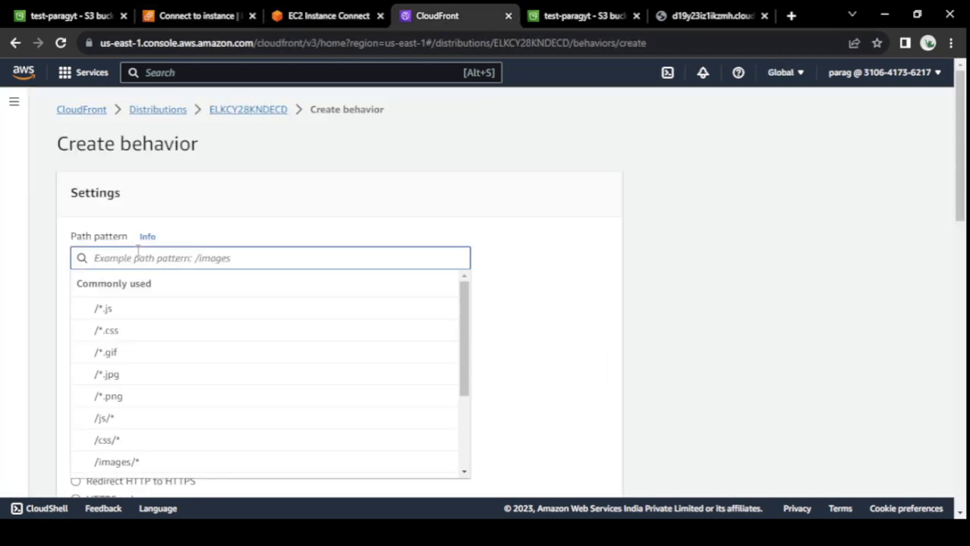
pyautogui.write('/ec2/*')
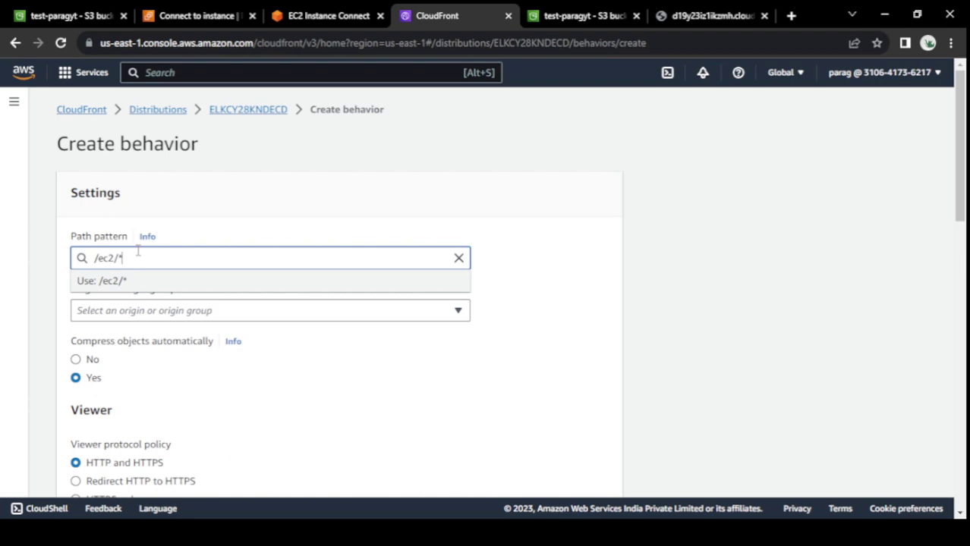
pyautogui.hotkey('ctrl', 'a')
pyautogui.press('BackSpace')
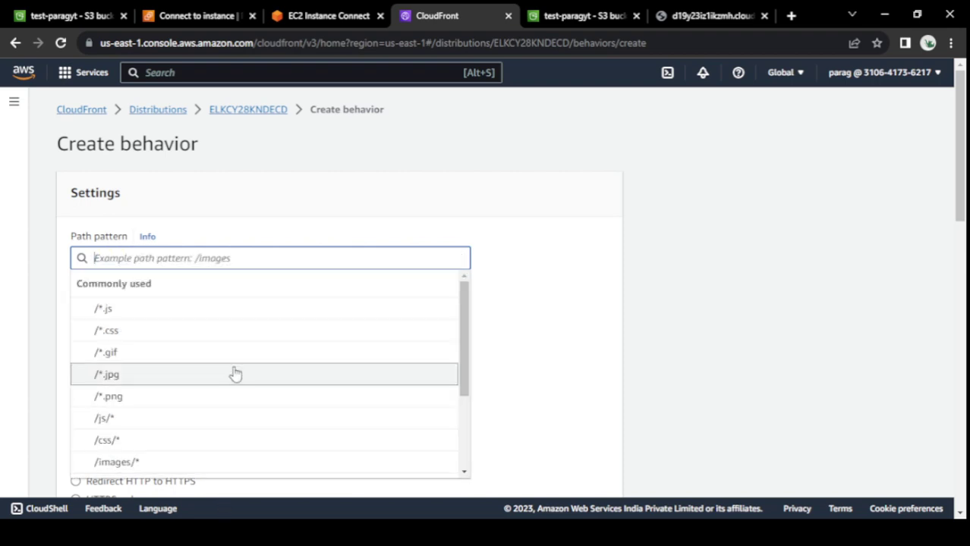
# Step: Set the new behavior's path pattern to /ec2/* and choose the EC2 origin ec2-52-202-172-136.compute-1.amazonaws.com
pyautogui.scroll(-2, 234, 370)
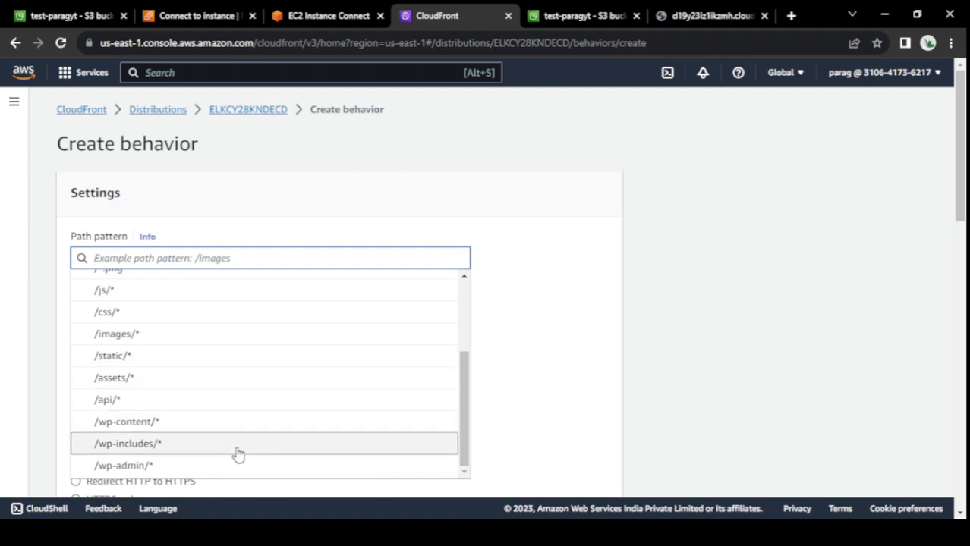
pyautogui.scroll(3, 238, 454)
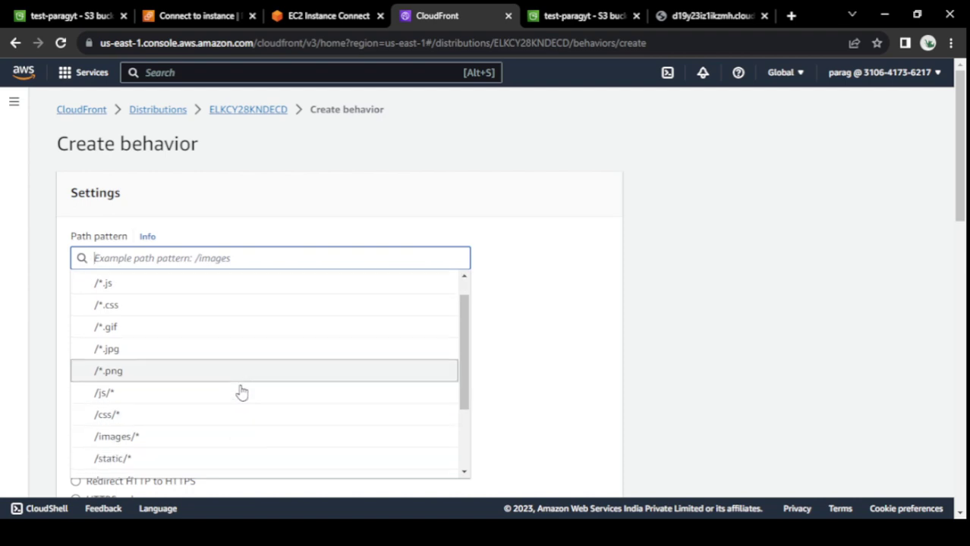
pyautogui.scroll(-5, 239, 394)
pyautogui.scroll(-1, 236, 396)
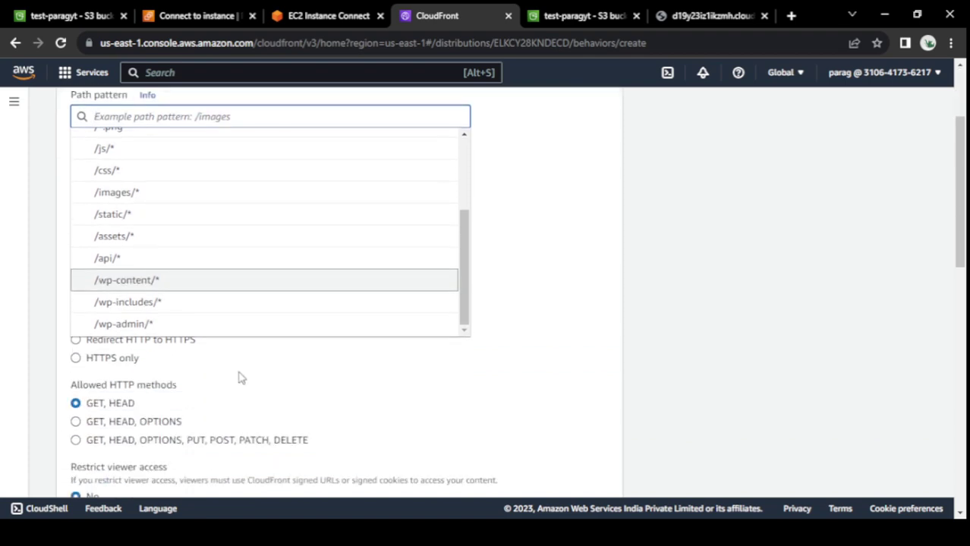
pyautogui.scroll(4, 244, 355)
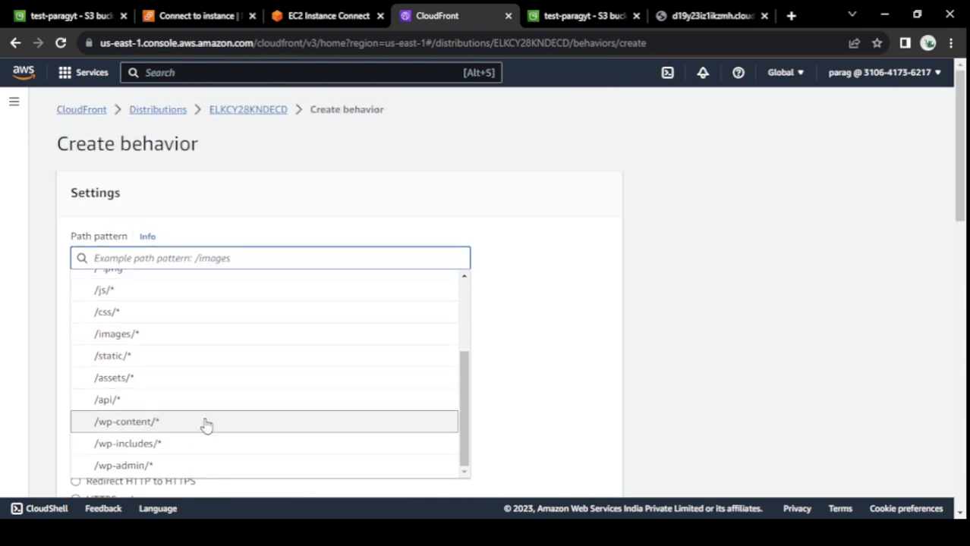
pyautogui.scroll(3, 180, 392)
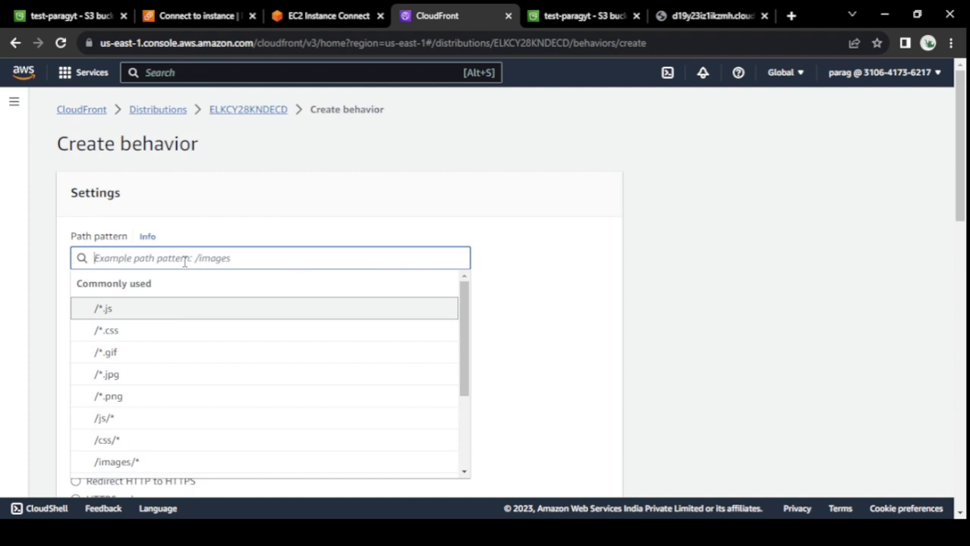
pyautogui.write('/ec2/*')
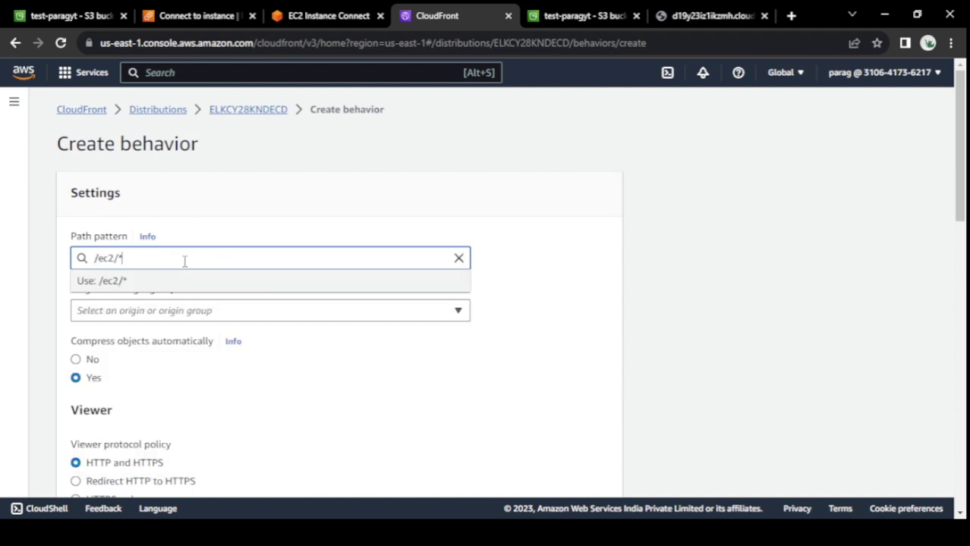
pyautogui.click(191, 282)
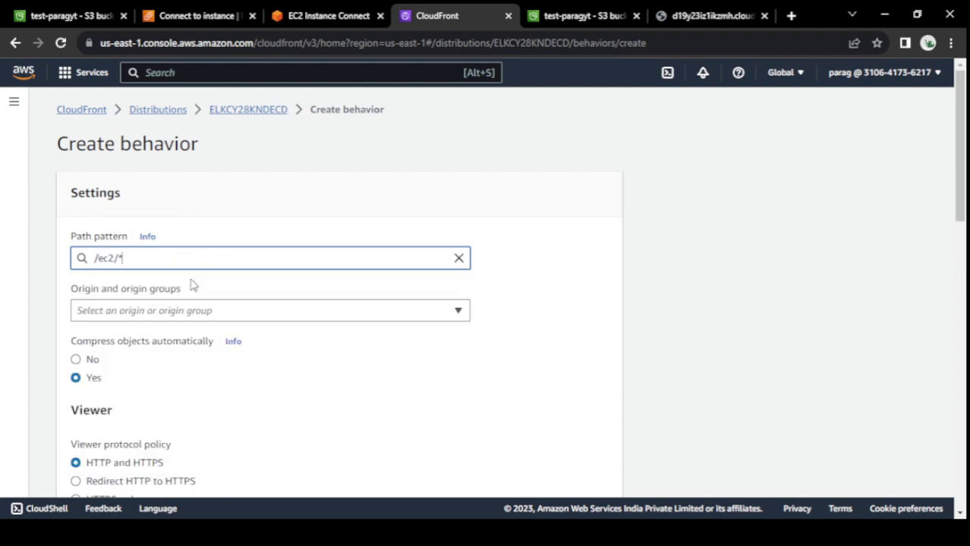
pyautogui.click(195, 313)
pyautogui.click(115, 361)
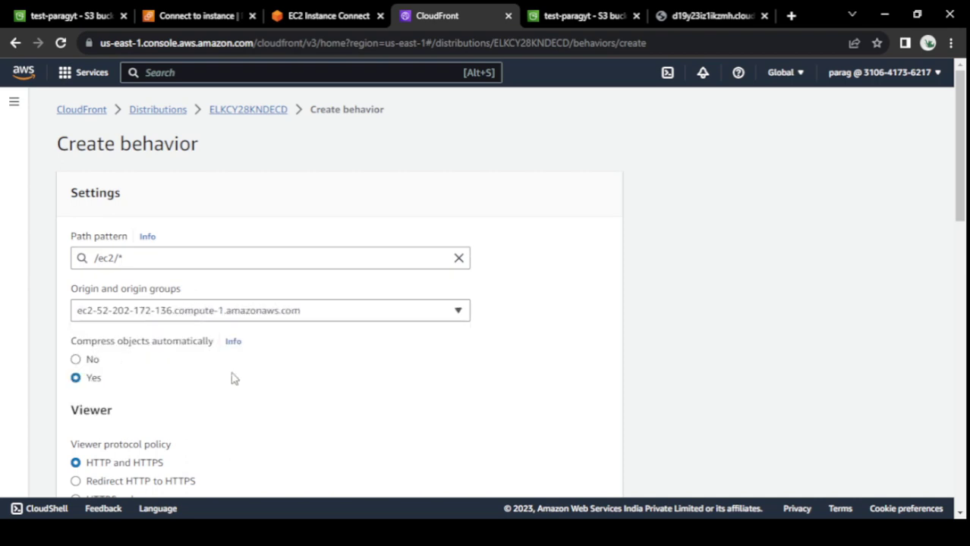
# Step: Set the behavior's cache policy to the custom parag-yt policy and create the /ec2/* behavior
pyautogui.scroll(-2, 292, 346)
pyautogui.scroll(-1, 136, 272)
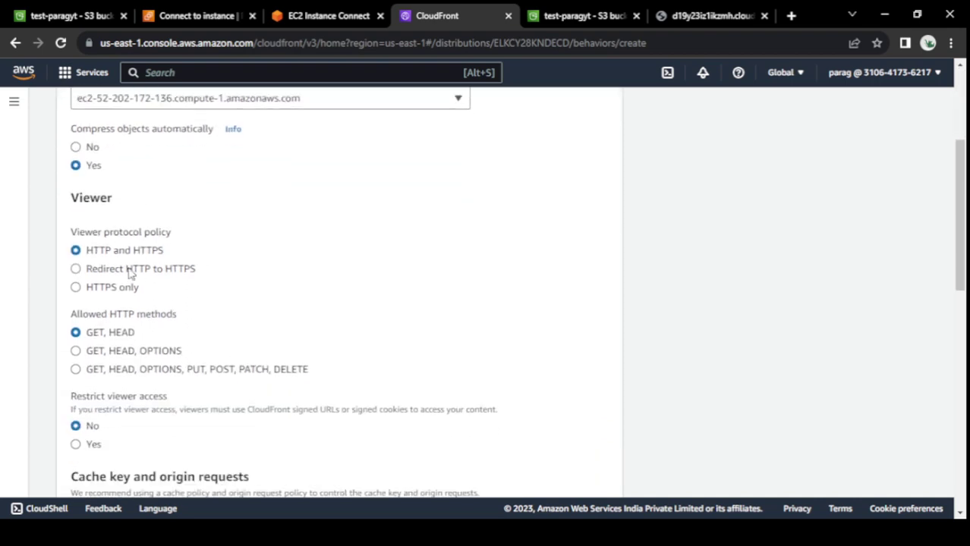
pyautogui.scroll(-3, 238, 258)
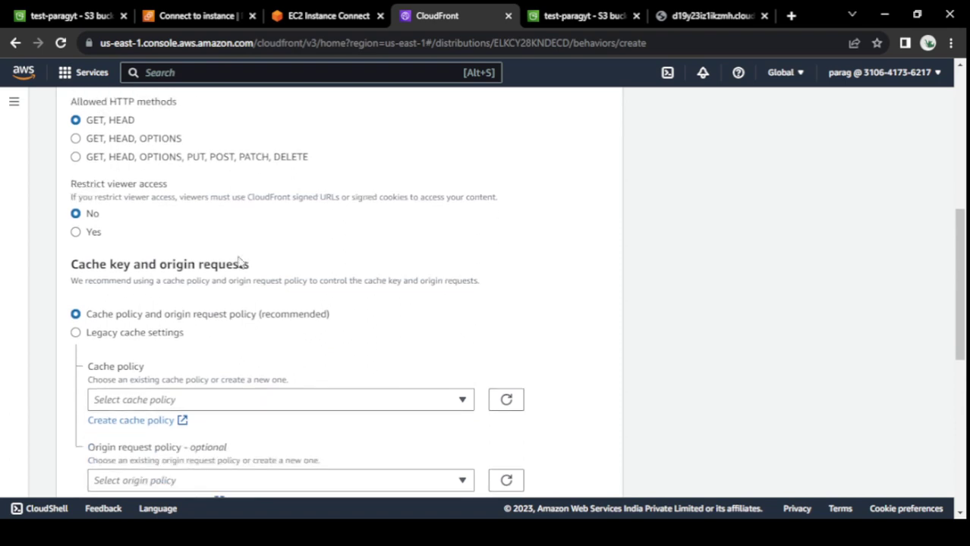
pyautogui.click(264, 403)
pyautogui.scroll(-1, 246, 370)
pyautogui.scroll(3, 180, 269)
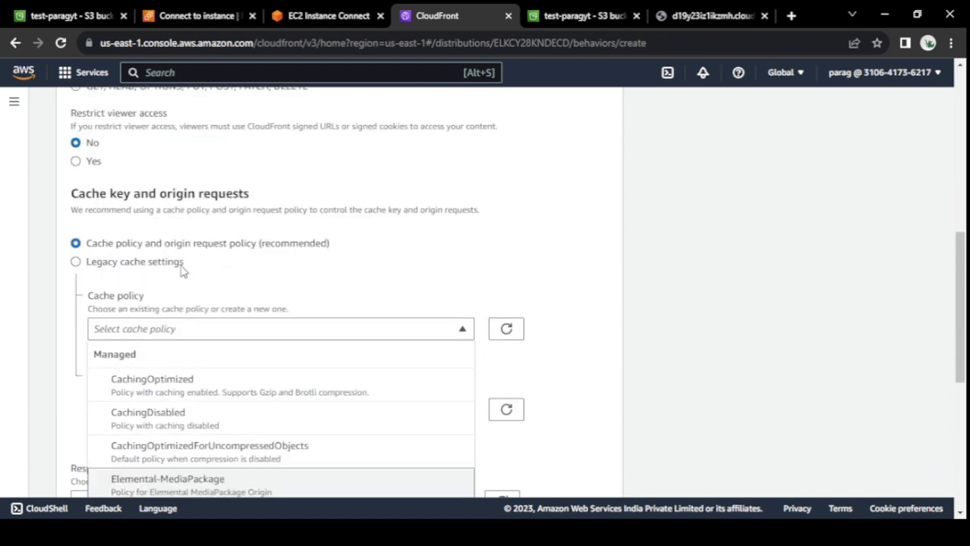
pyautogui.scroll(-3, 189, 380)
pyautogui.click(179, 474)
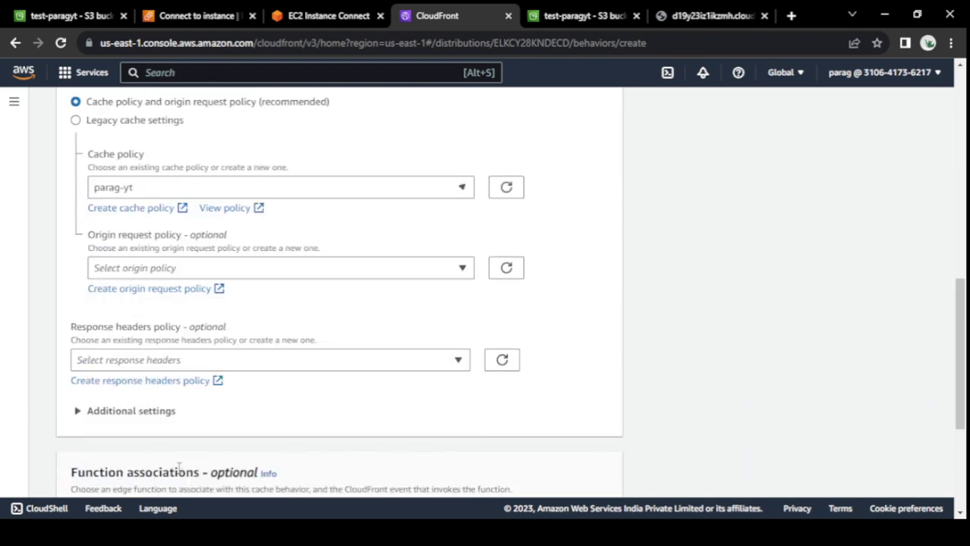
pyautogui.scroll(-3, 478, 304)
pyautogui.scroll(-1, 501, 300)
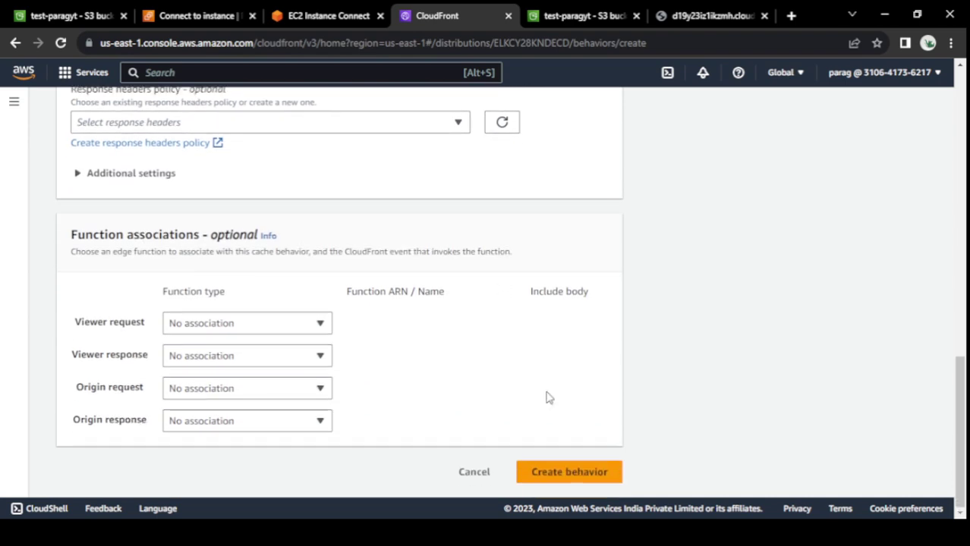
pyautogui.click(578, 477)
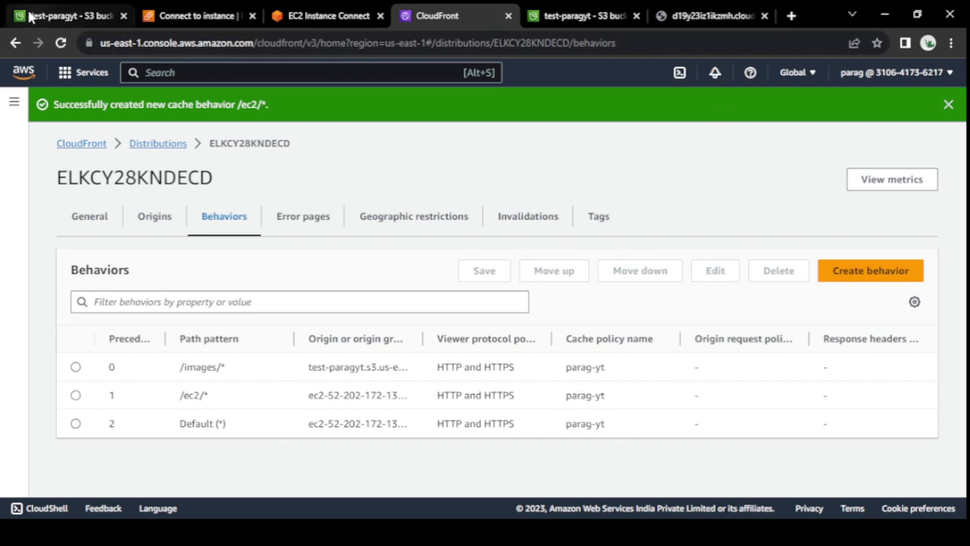
# Step: Check the /ec2/index1.html page and its address on the CloudFront site
pyautogui.click(688, 17)
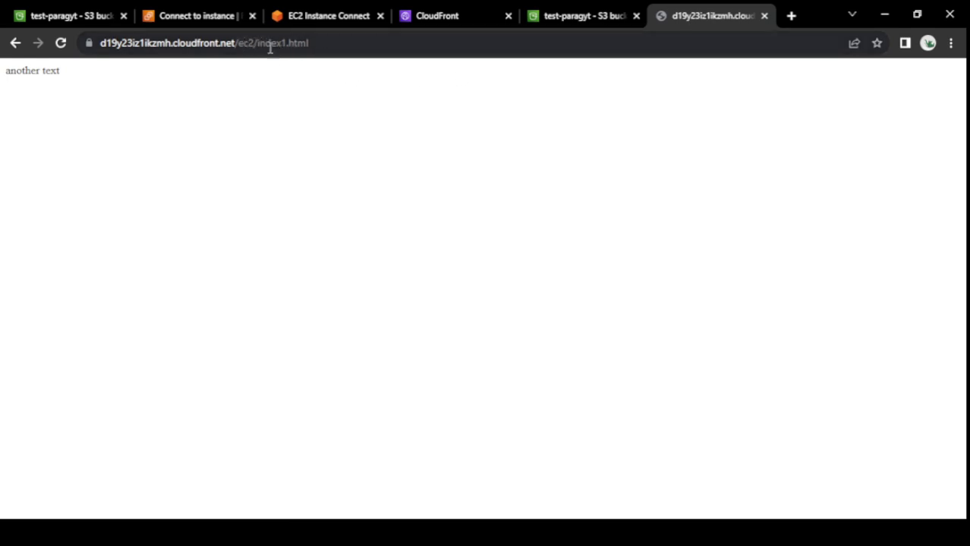
pyautogui.moveTo(258, 44); pyautogui.dragTo(345, 41)
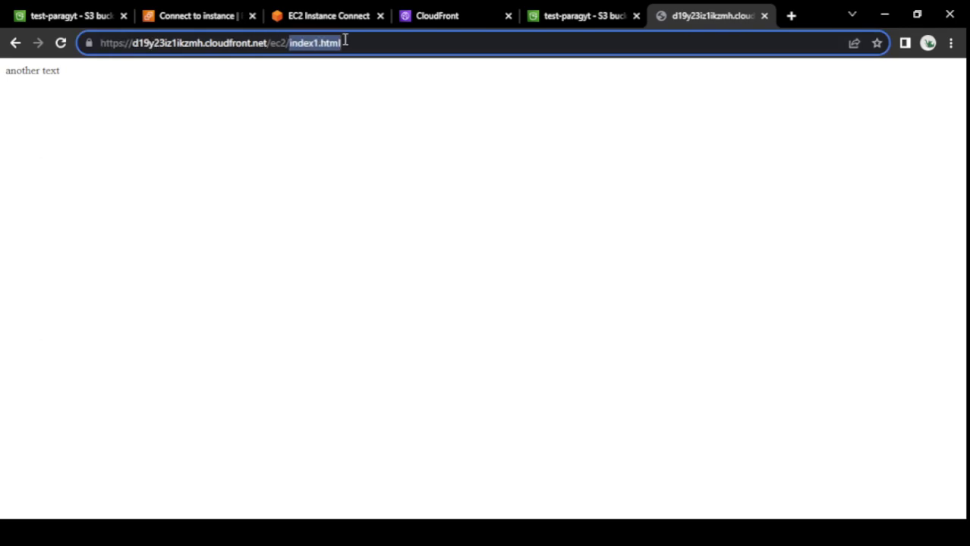
pyautogui.press('Escape')
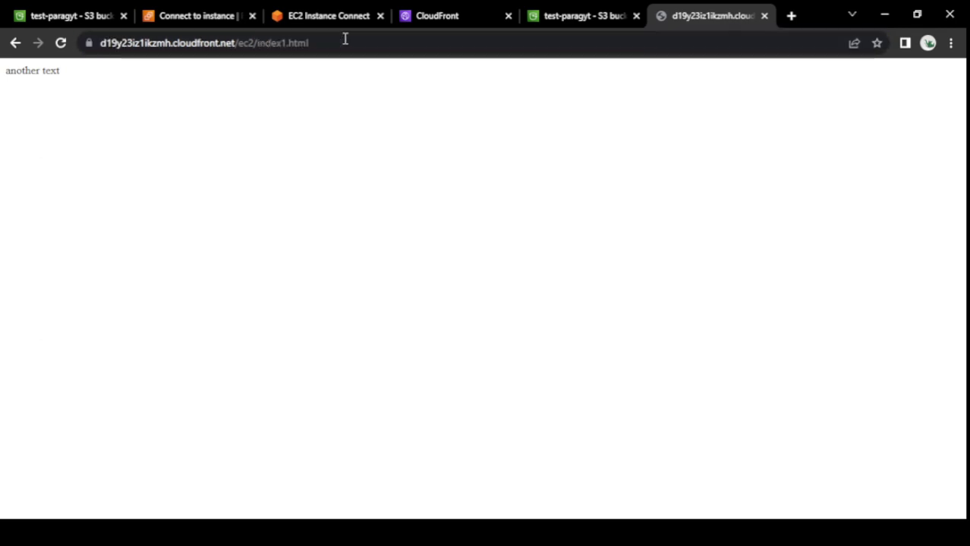
# Step: Return to the CloudFront console and check the distribution's status, general details, origins and list of behaviors
pyautogui.click(440, 19)
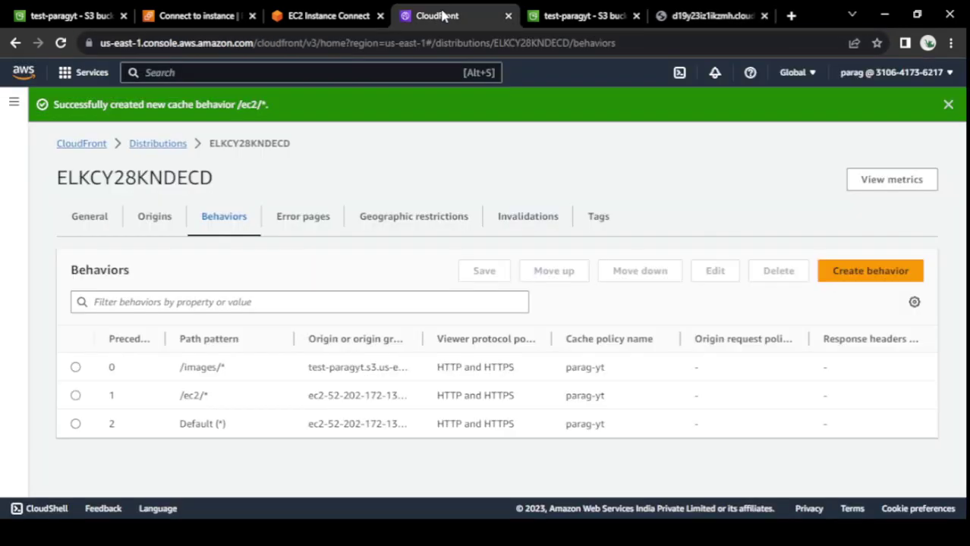
pyautogui.click(159, 144)
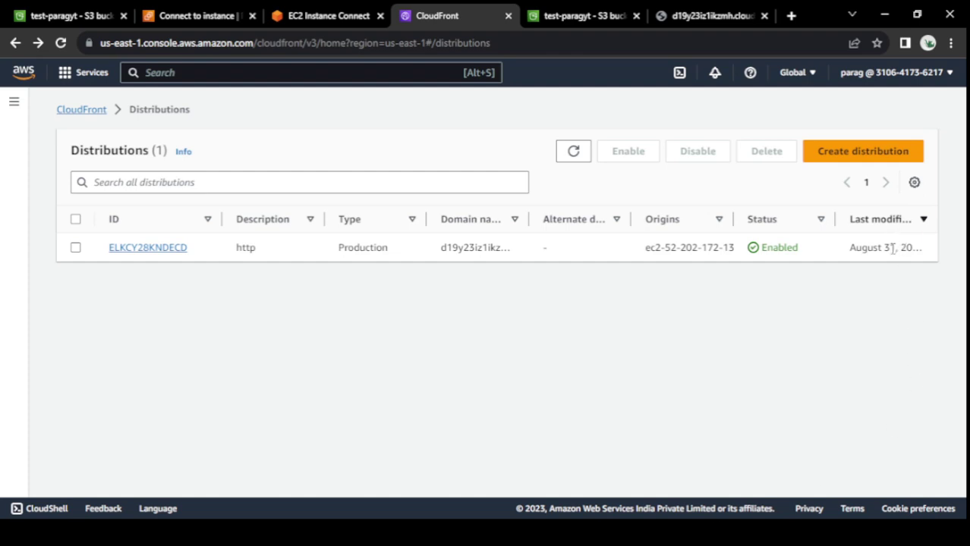
pyautogui.click(154, 251)
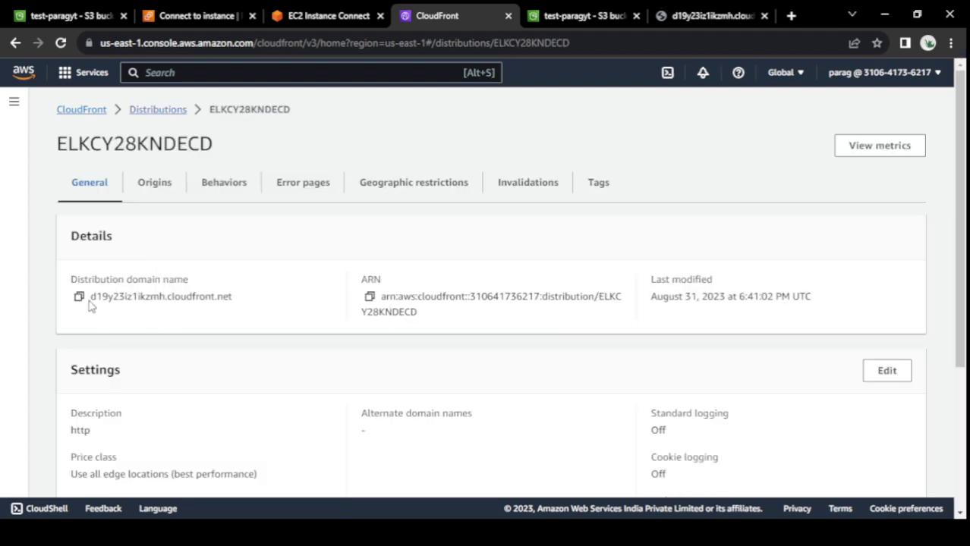
pyautogui.click(167, 186)
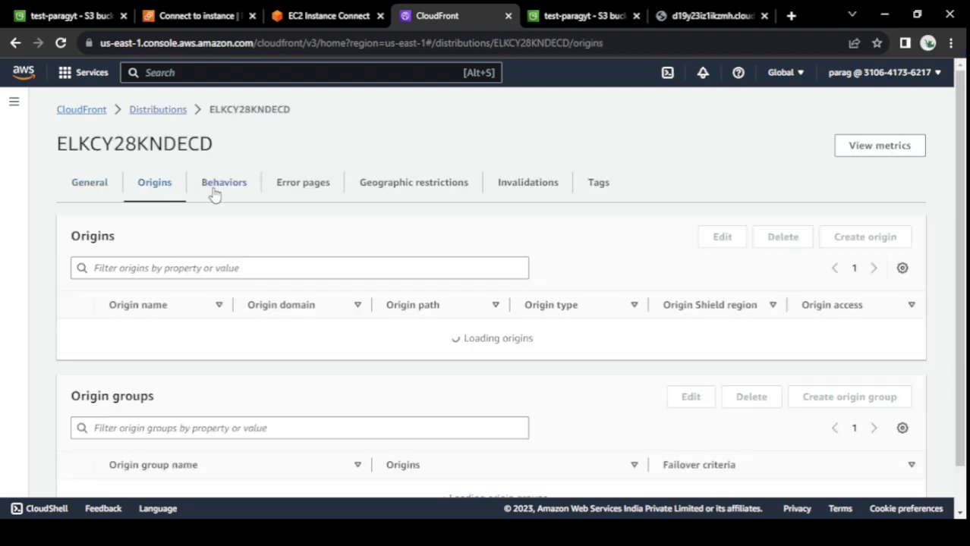
pyautogui.click(216, 187)
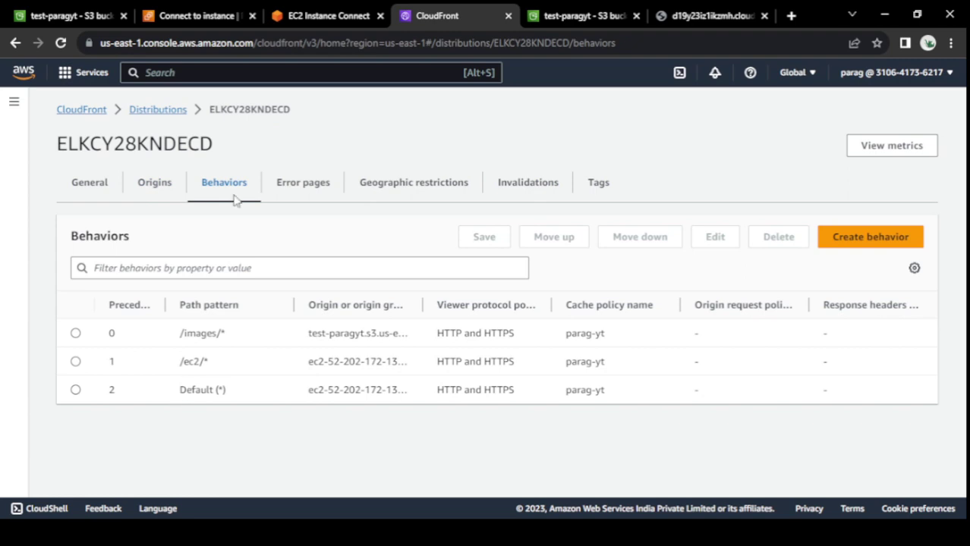
# Step: Switch to the EC2 Instance Connect terminal and list the files in the ec2 folder with ls
pyautogui.click(323, 16)
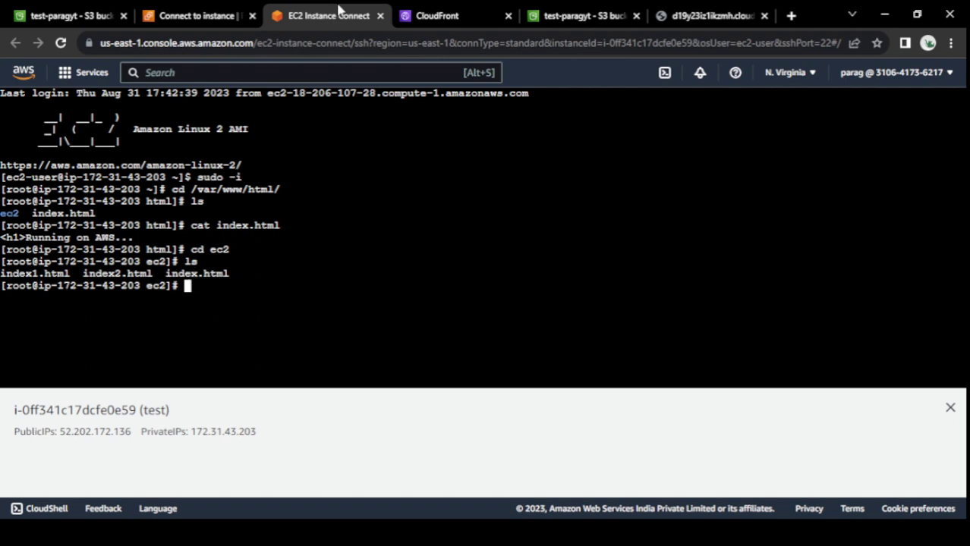
pyautogui.press('Return')
pyautogui.press('Return')
pyautogui.press('Return')
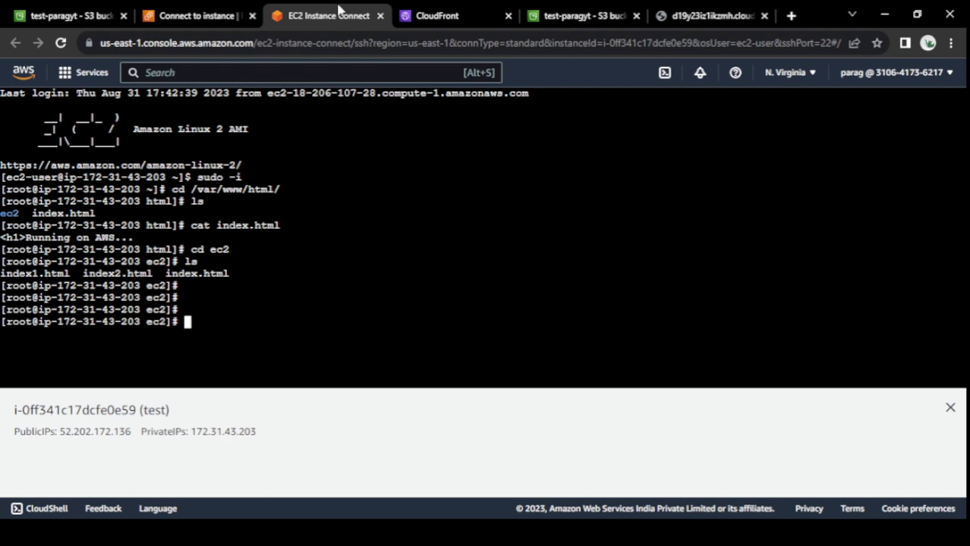
pyautogui.write('ls')
pyautogui.press('Return')
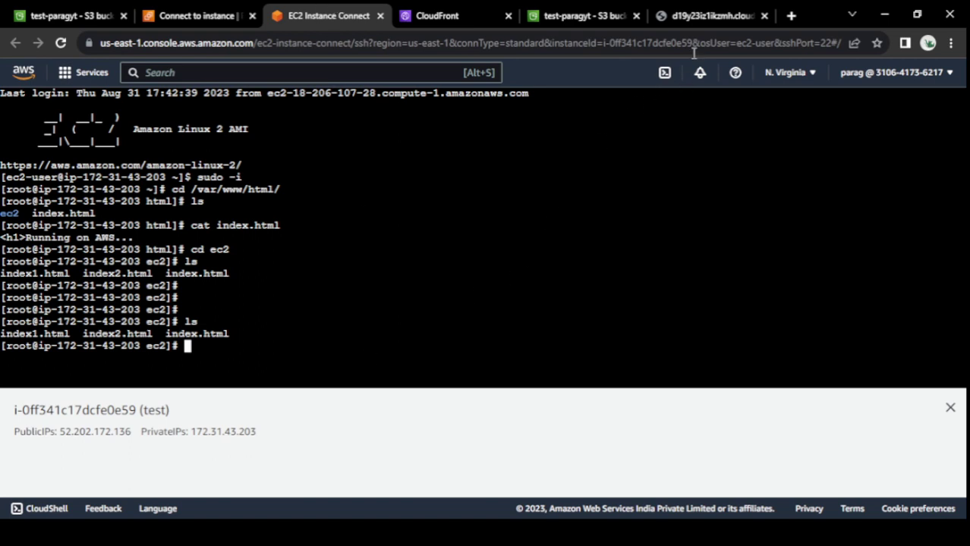
# Step: Return to the CloudFront site page and open /ec2/index2.html
pyautogui.click(698, 17)
pyautogui.click(285, 43)
pyautogui.click(283, 43)
pyautogui.press('BackSpace')
pyautogui.write('2')
pyautogui.press('Return')
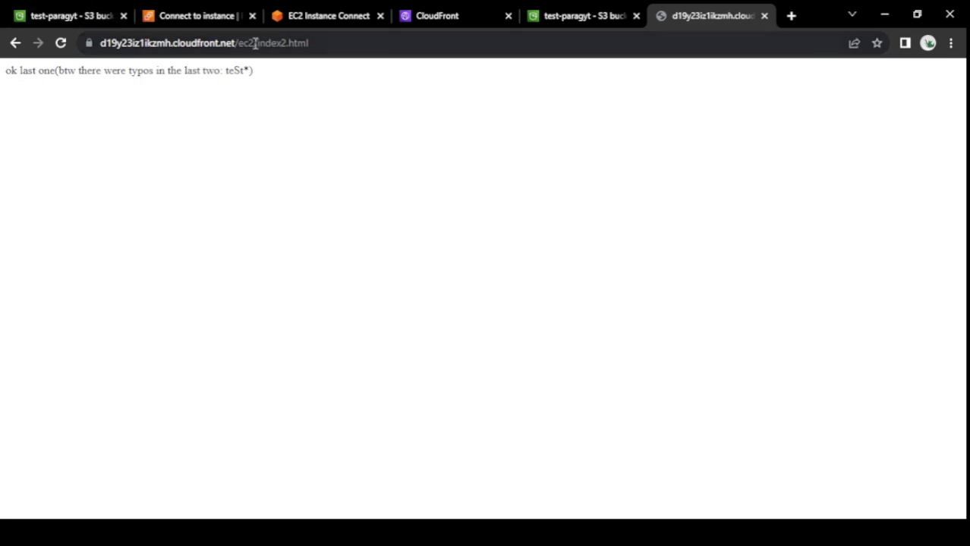
# Step: Request the /images path on the CloudFront domain
pyautogui.moveTo(241, 43); pyautogui.dragTo(388, 45)
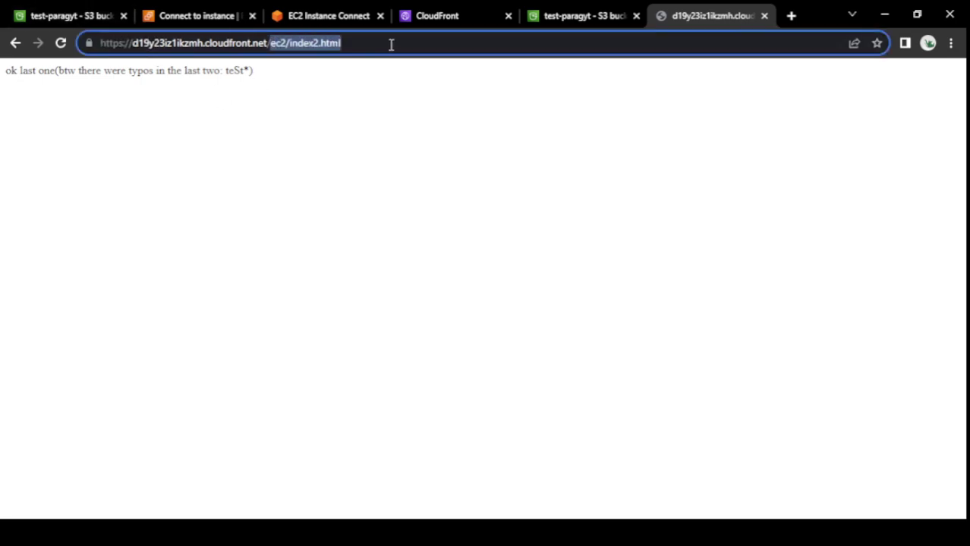
pyautogui.write('images')
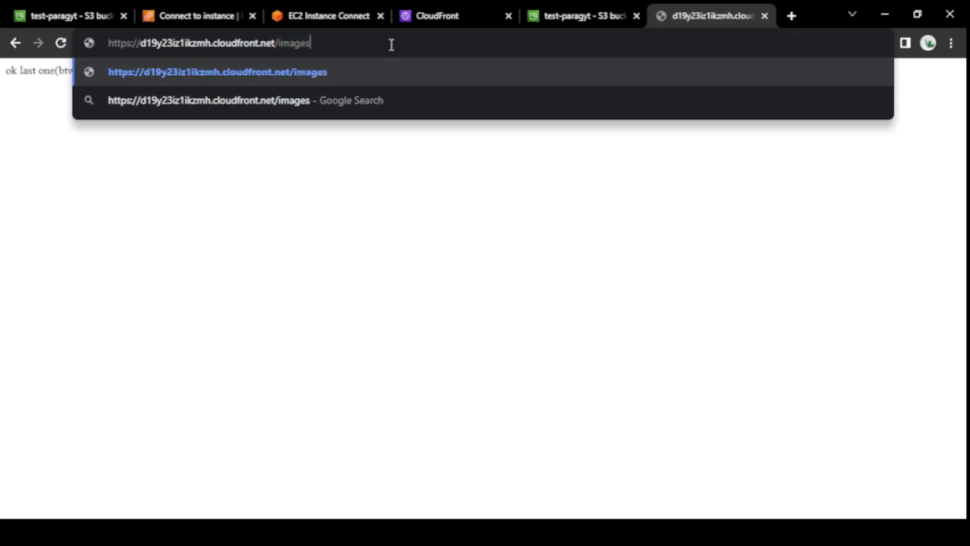
pyautogui.press('Return')
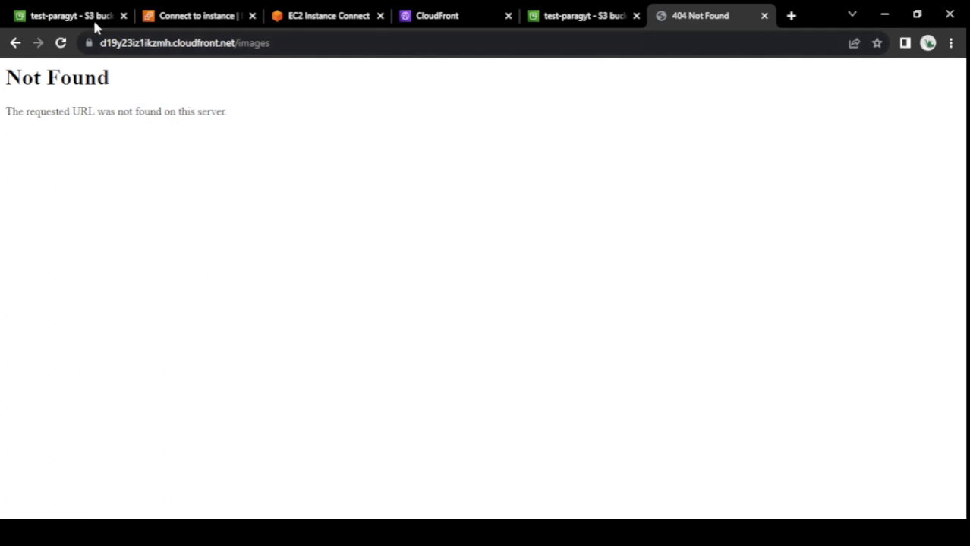
# Step: Check the S3 bucket's images folder, and request the account user's first name as an object under /images/ on the CloudFront site
pyautogui.click(59, 18)
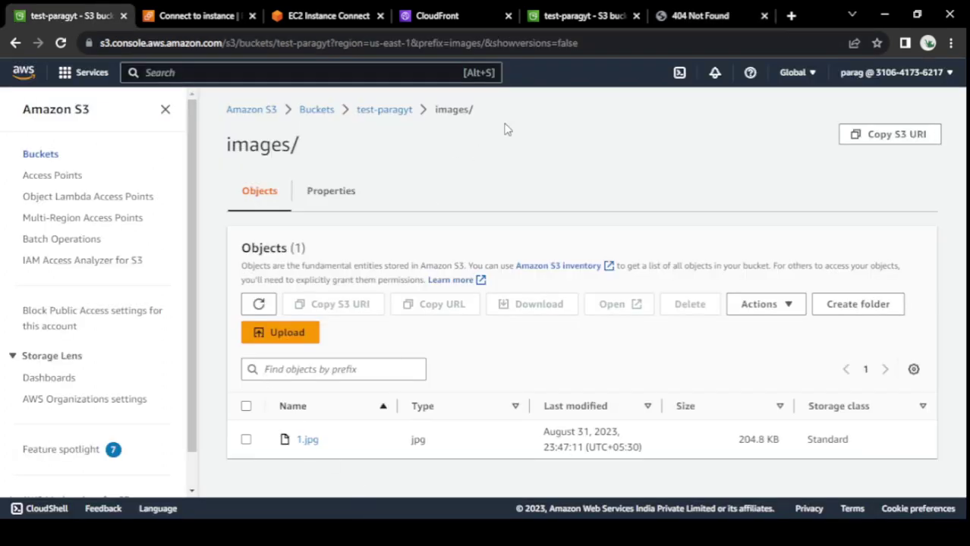
pyautogui.click(706, 15)
pyautogui.click(282, 43)
pyautogui.click(282, 42)
pyautogui.write('/')
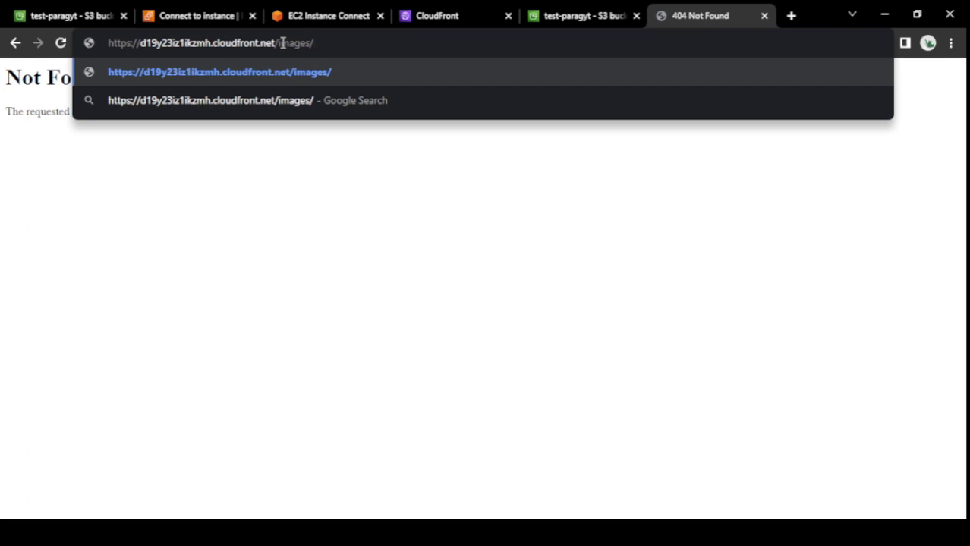
pyautogui.write('parag')
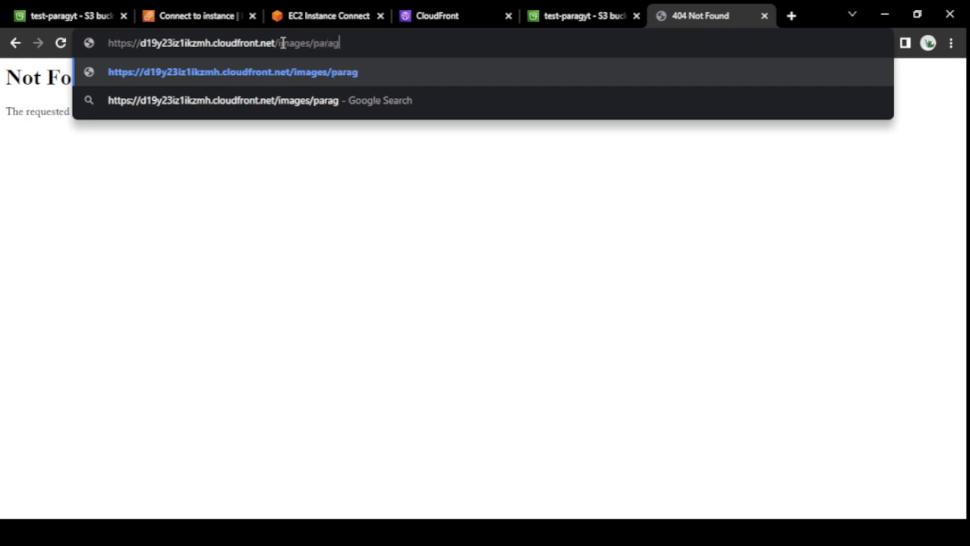
pyautogui.press('Return')
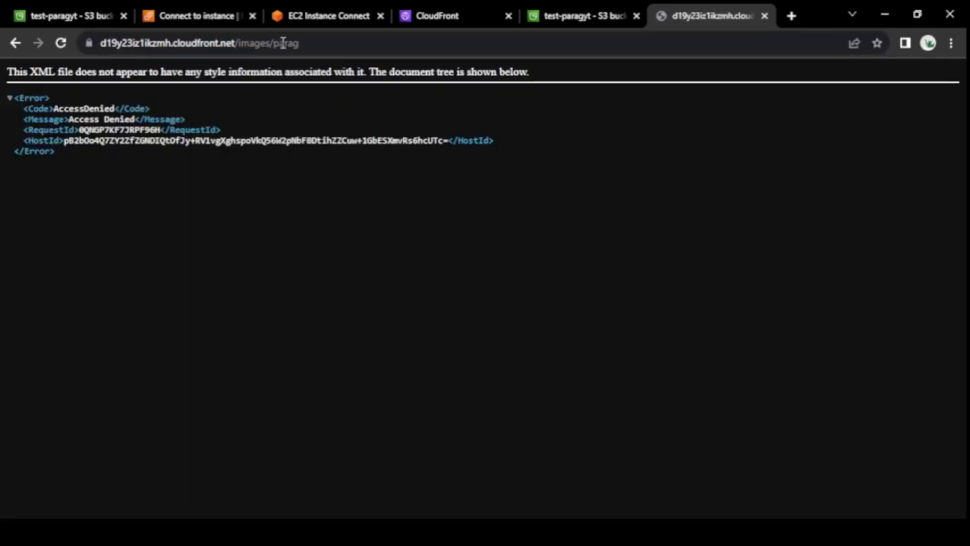
# Step: Request /images/1 on the CloudFront domain
pyautogui.moveTo(269, 43); pyautogui.dragTo(302, 45)
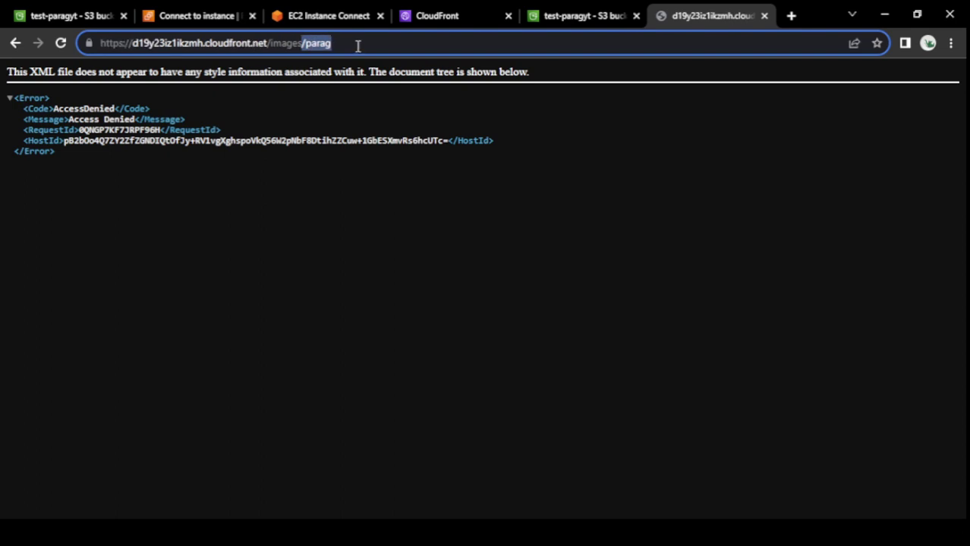
pyautogui.press('BackSpace')
pyautogui.write('1')
pyautogui.press('Return')
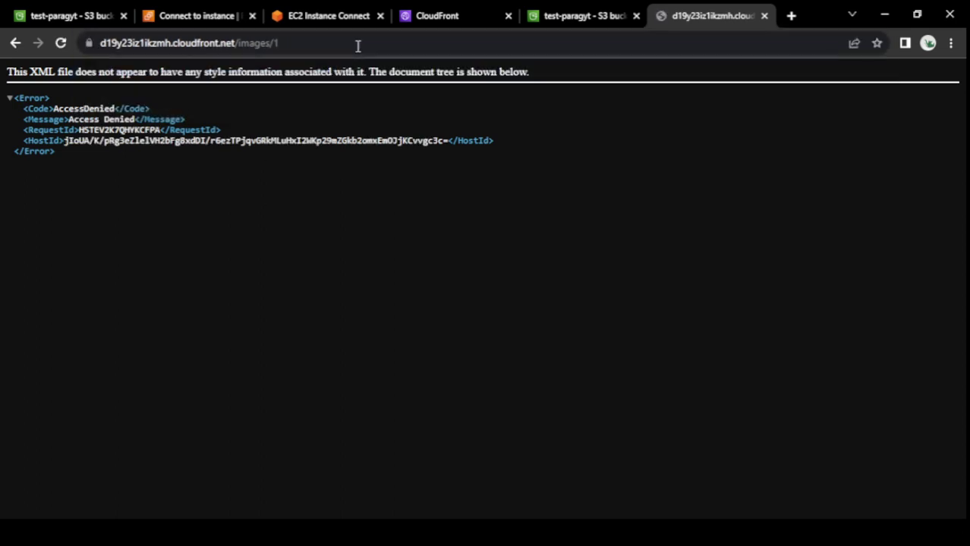
# Step: Check the image's file name in the S3 images folder, and request /images/1.jpg on the CloudFront domain
pyautogui.click(75, 12)
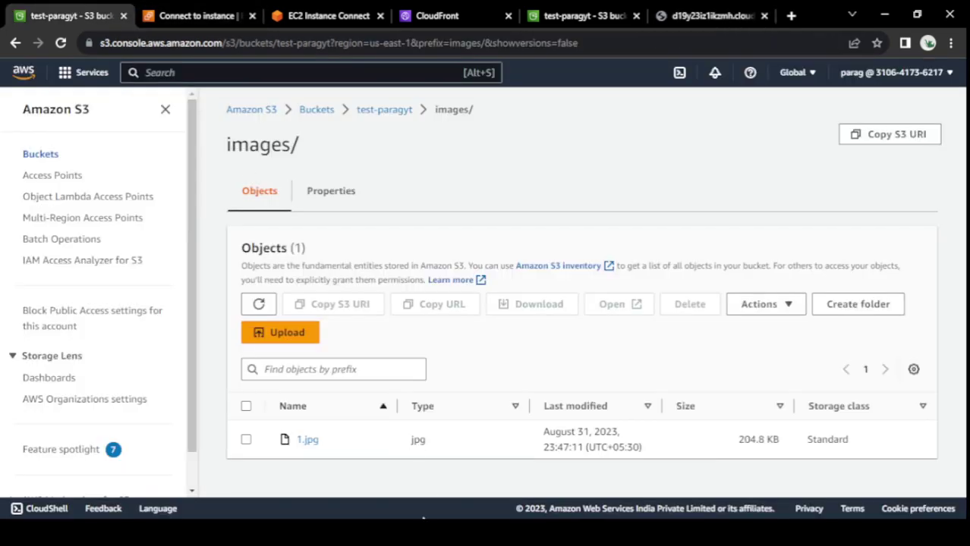
pyautogui.click(714, 18)
pyautogui.click(295, 43)
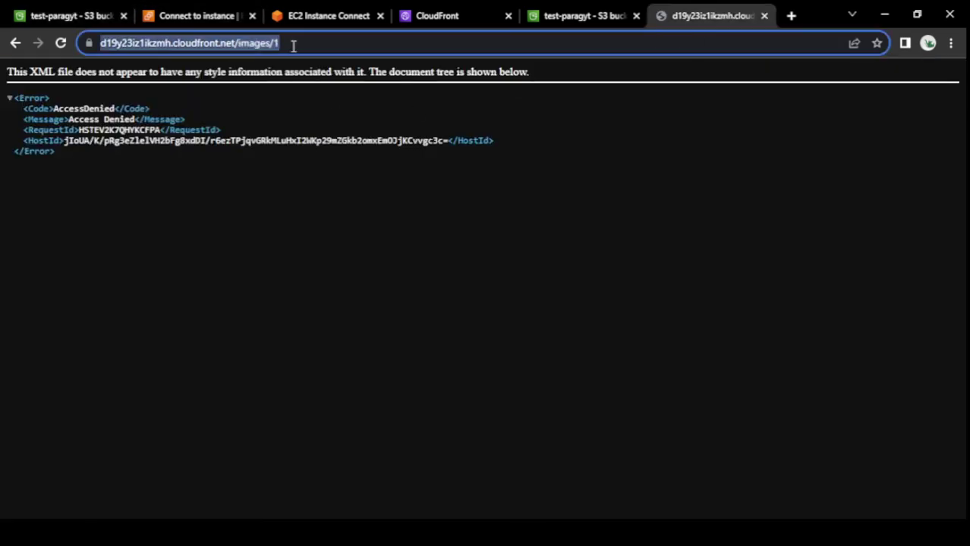
pyautogui.click(295, 44)
pyautogui.write('.')
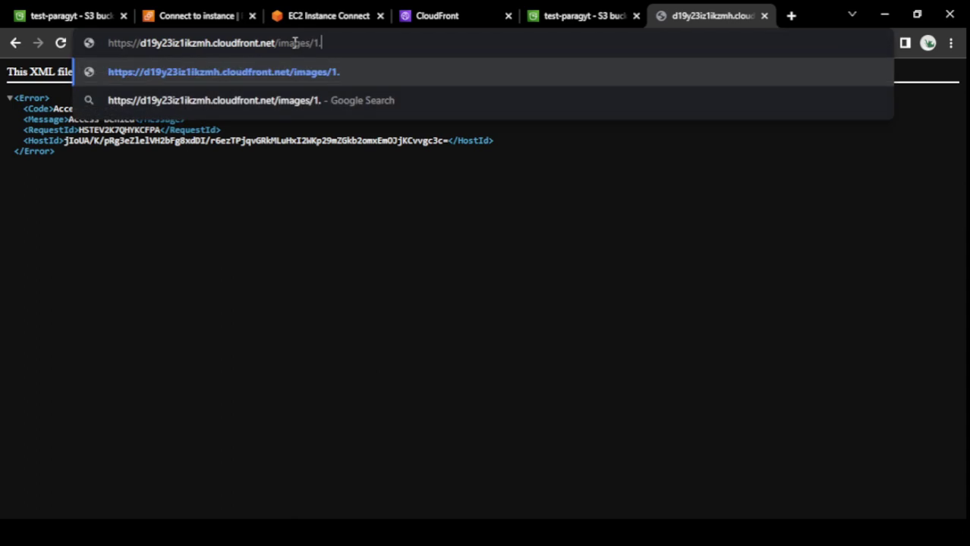
pyautogui.write('jpg')
pyautogui.press('Return')
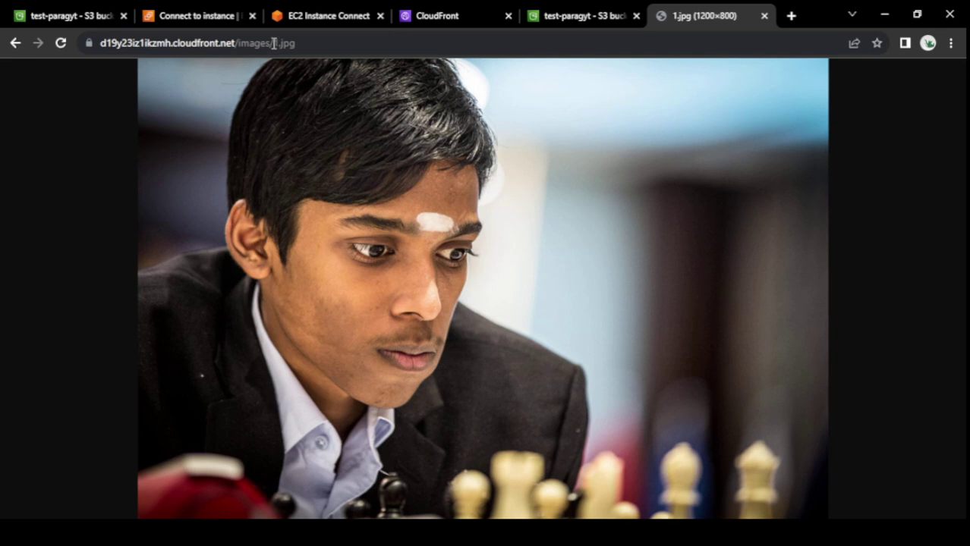
# Step: Replace the image path in the CloudFront address with /ec2/index2.html and load that page
pyautogui.moveTo(243, 45); pyautogui.dragTo(383, 42)
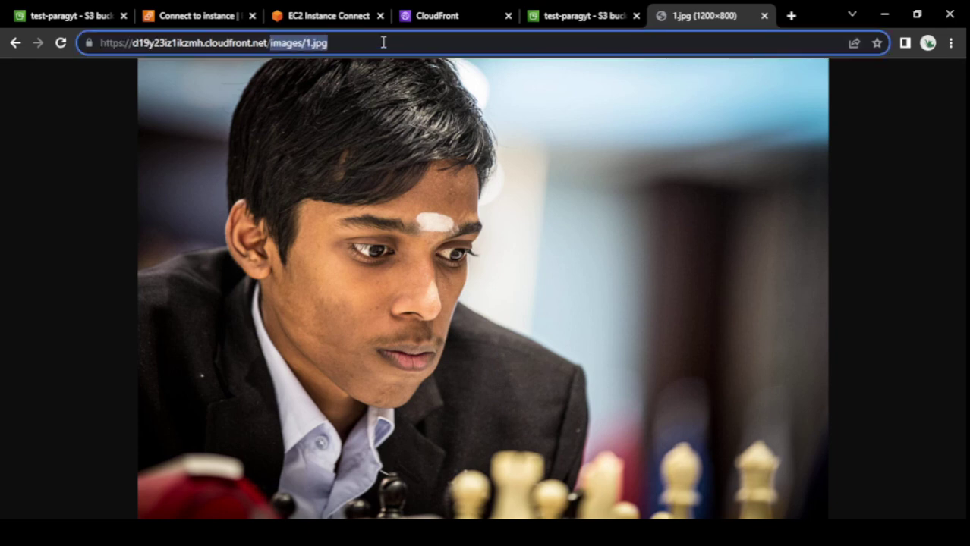
pyautogui.write('e')
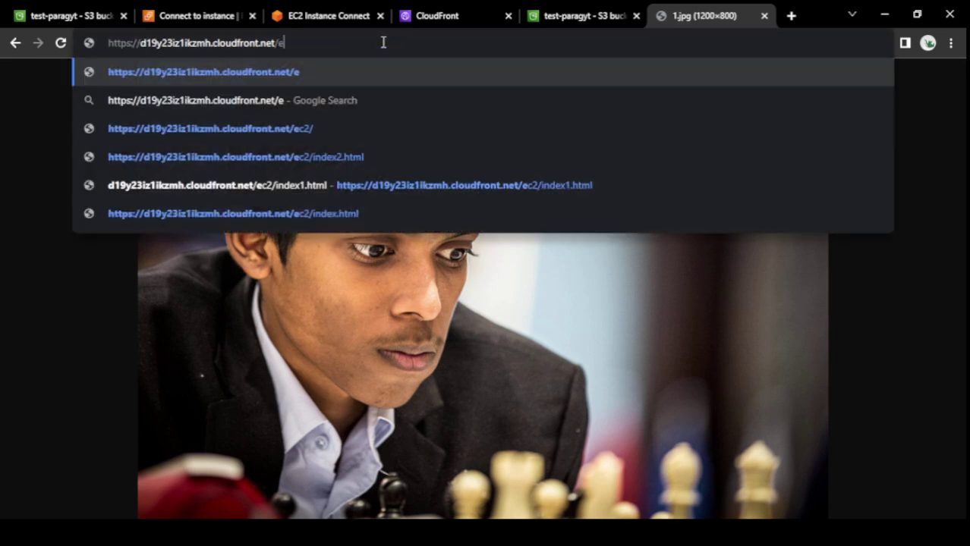
pyautogui.write('c2/index')
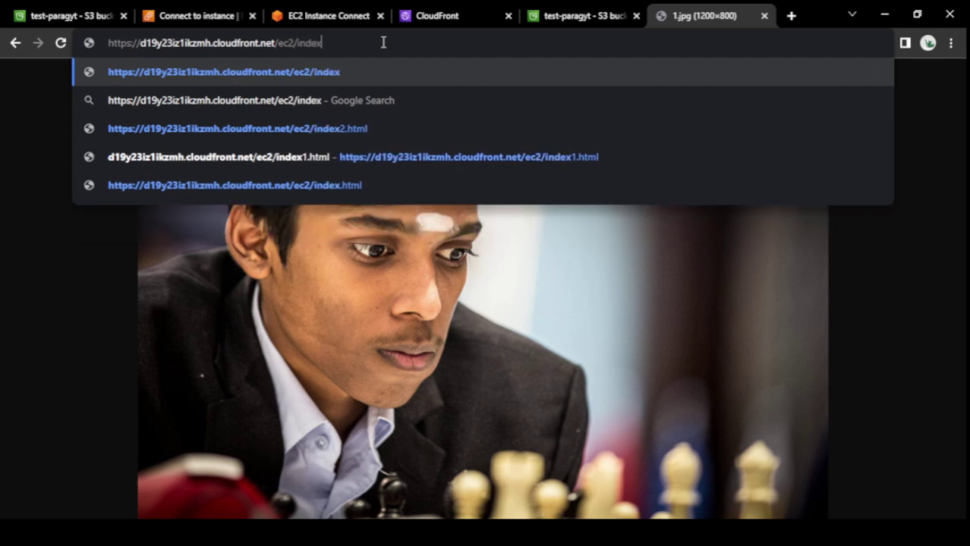
pyautogui.press('Down')
pyautogui.press('Down')
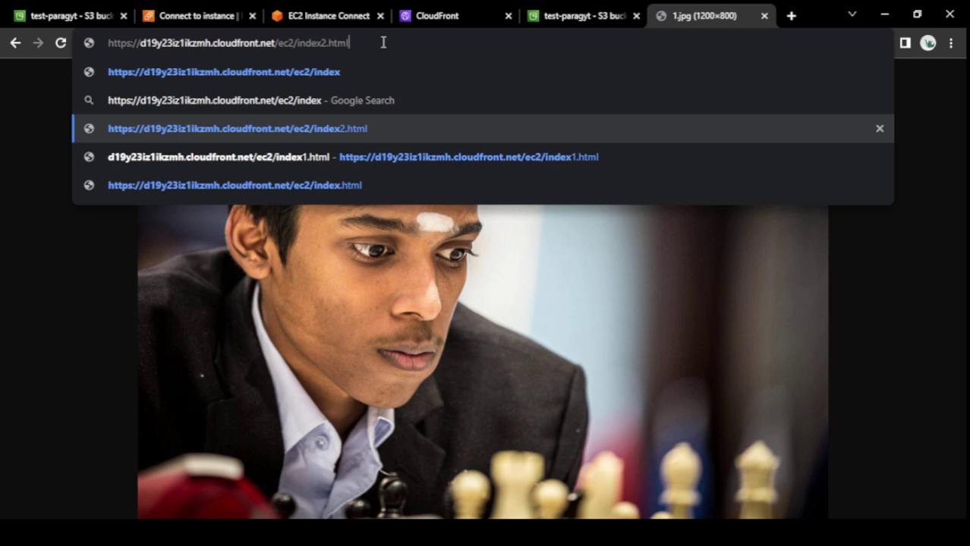
pyautogui.press('Return')
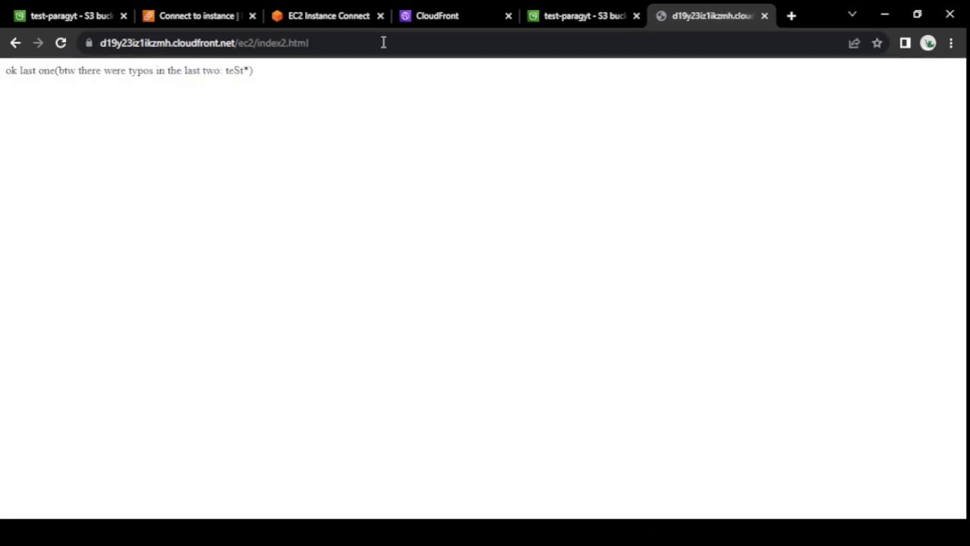
# Step: Review the S3 images folder, the EC2 instance's connection page and the CloudFront distribution's behaviors
pyautogui.click(68, 16)
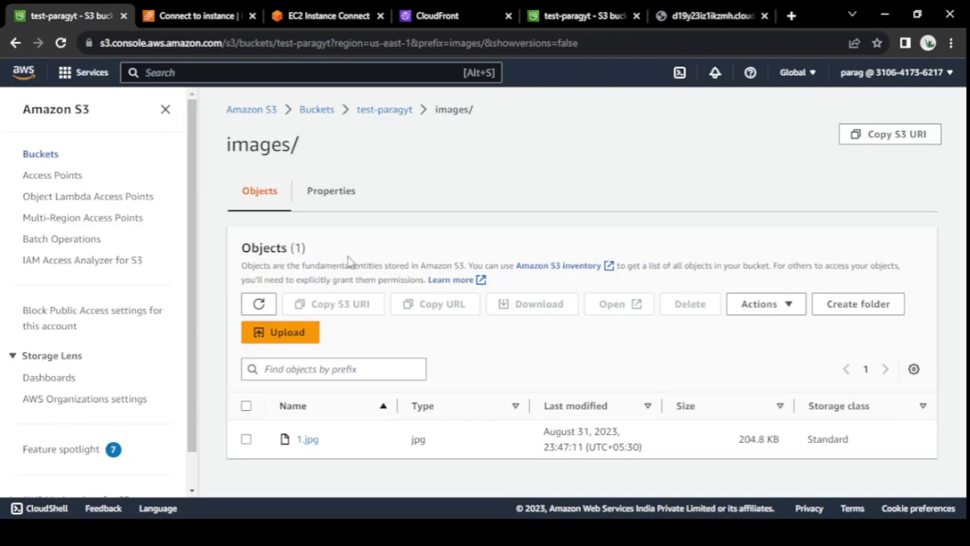
pyautogui.click(195, 24)
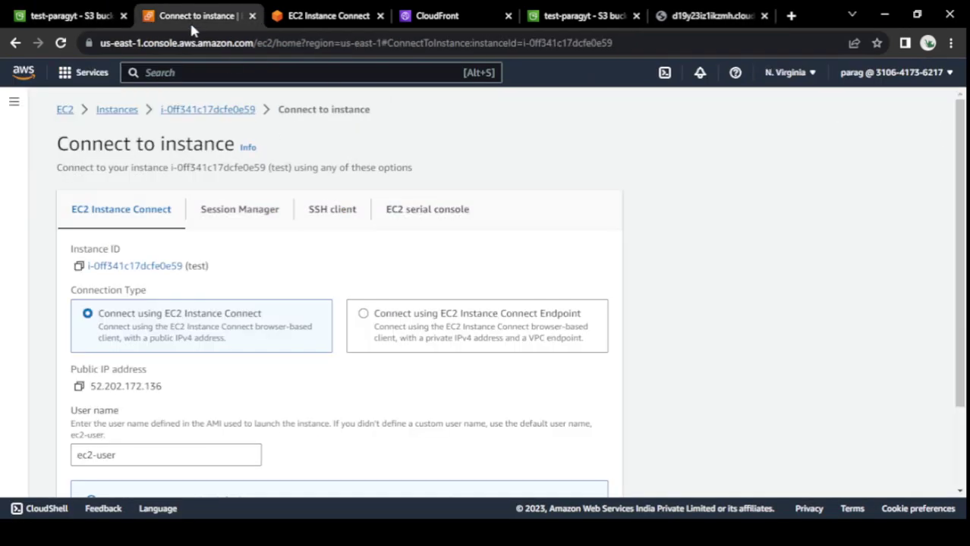
pyautogui.click(323, 17)
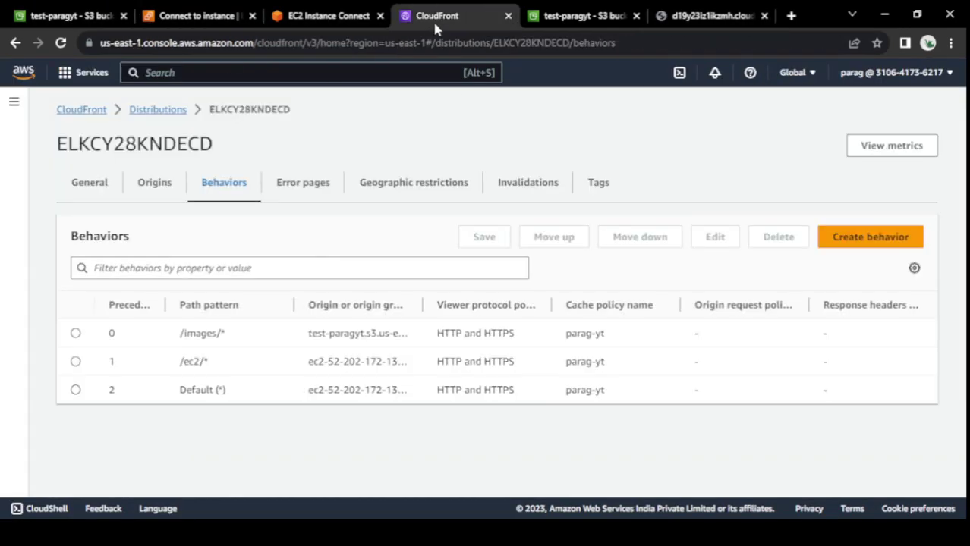